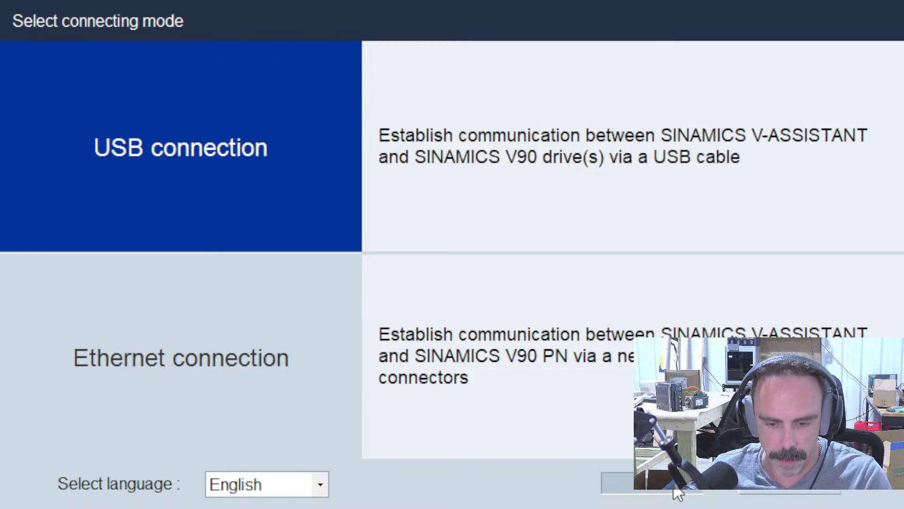
Enter offline work from the connecting mode selection and set the drive's control mode to Basic positioner control (EPOS)
left_click(678, 492)
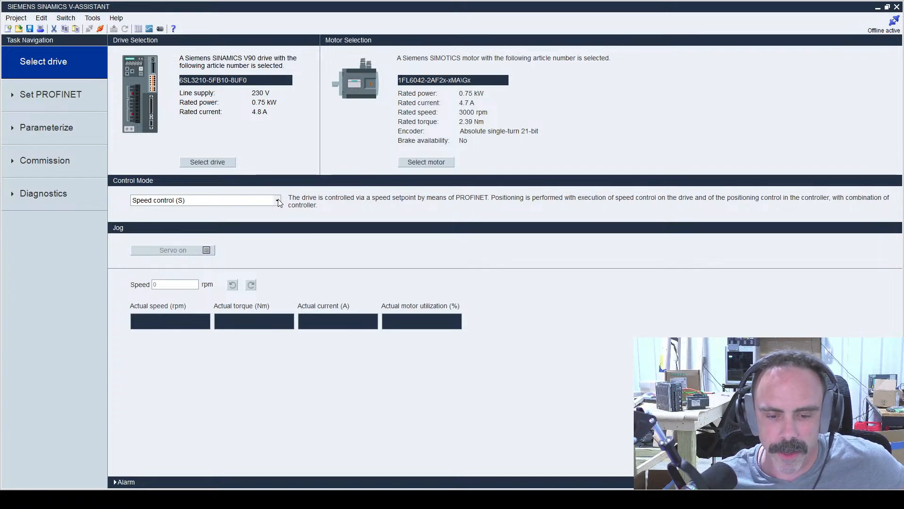
left_click(208, 208)
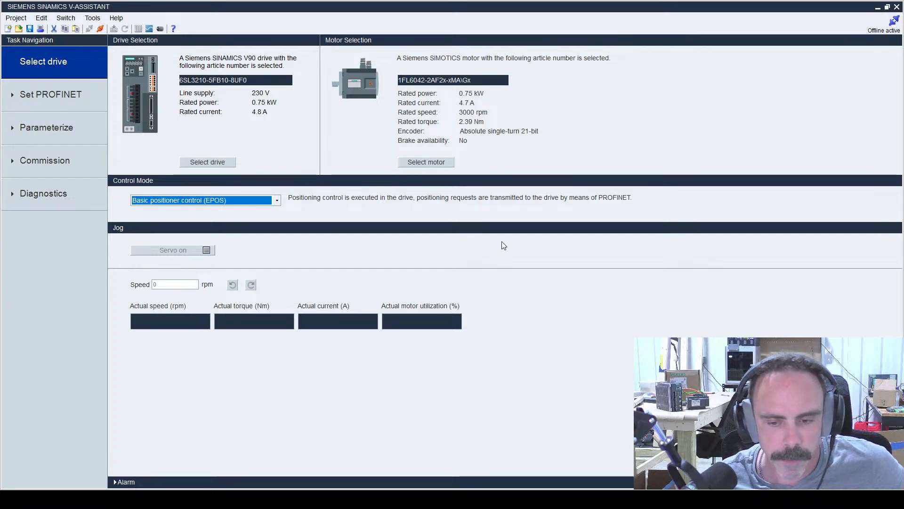
Review the PROFINET telegram selection and the network configuration with its PN station name field
left_click(65, 98)
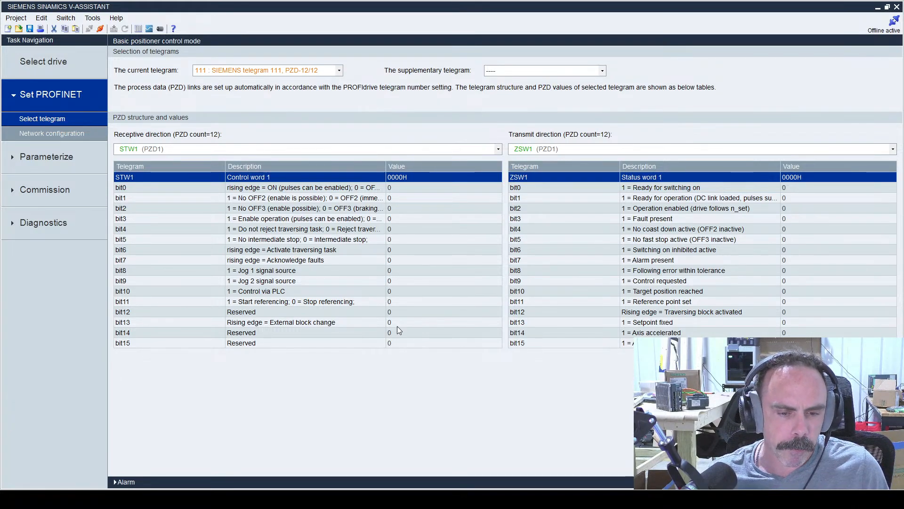
left_click(72, 132)
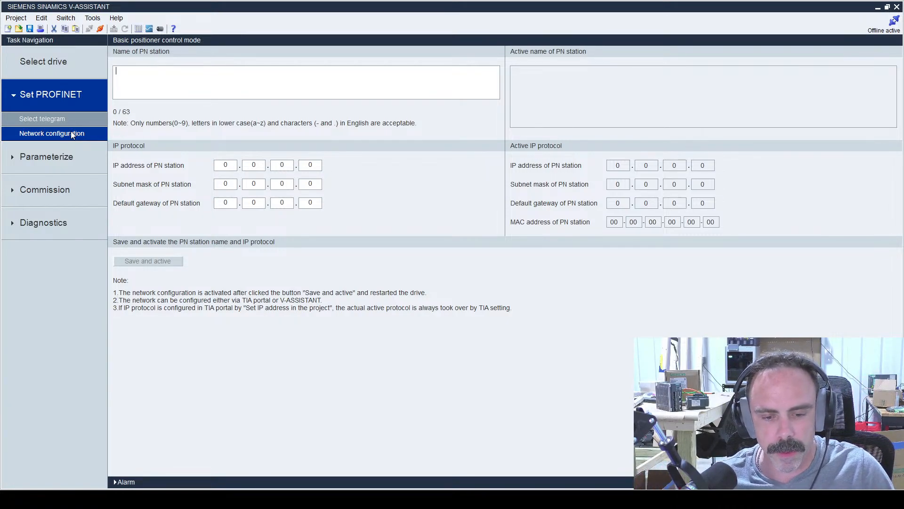
left_click(156, 97)
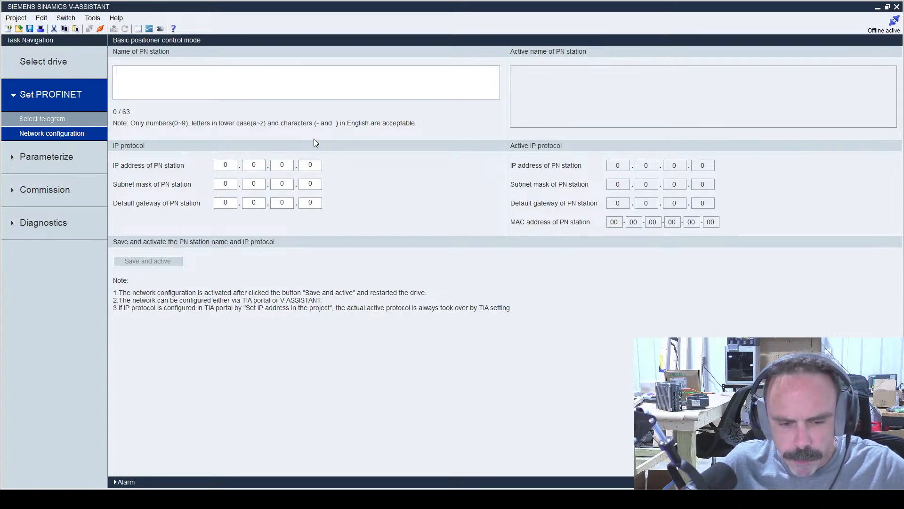
In the mechanism parameters, view the Disc table structure and return to Ball screw
left_click(70, 169)
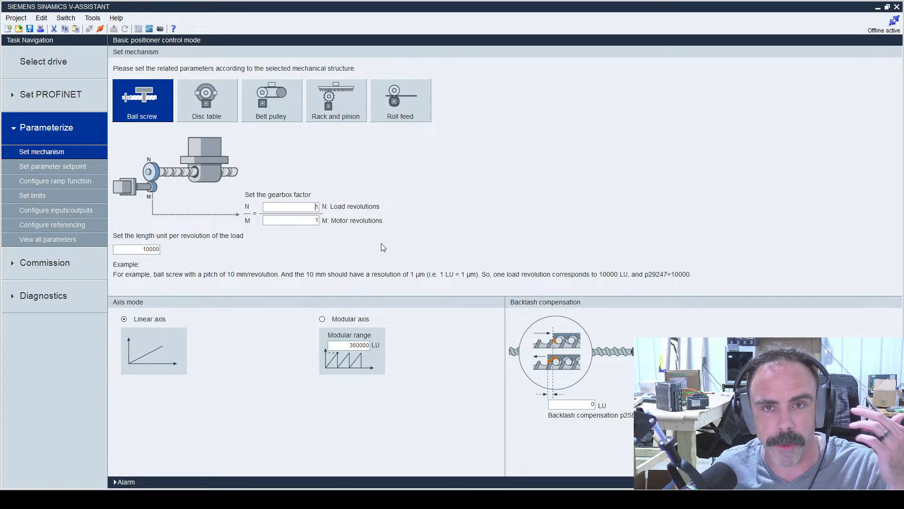
left_click(216, 104)
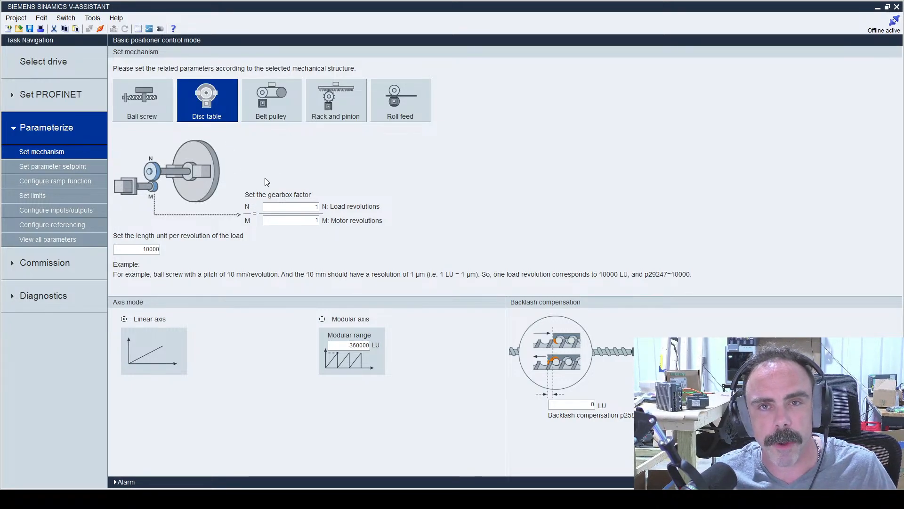
left_click(141, 107)
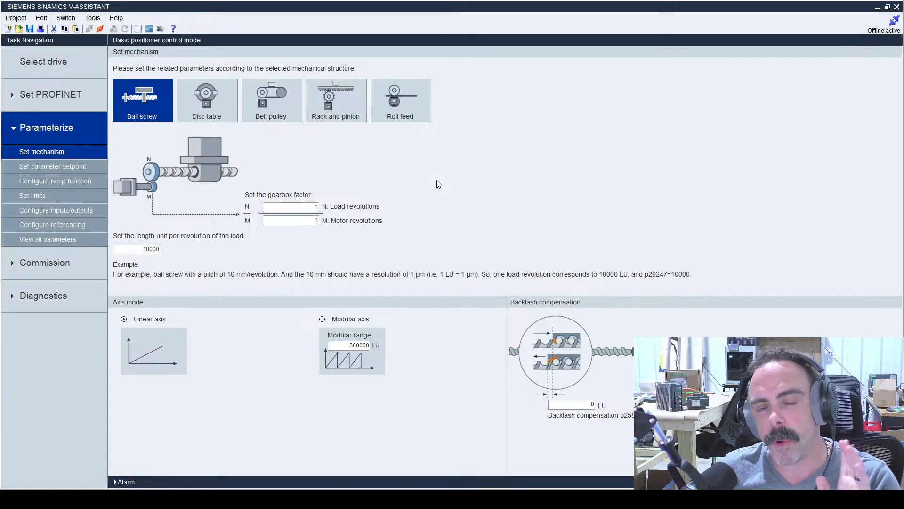
Set the ball screw's gearbox factor to 1875 load revolutions and 1000 motor revolutions
left_click(316, 206)
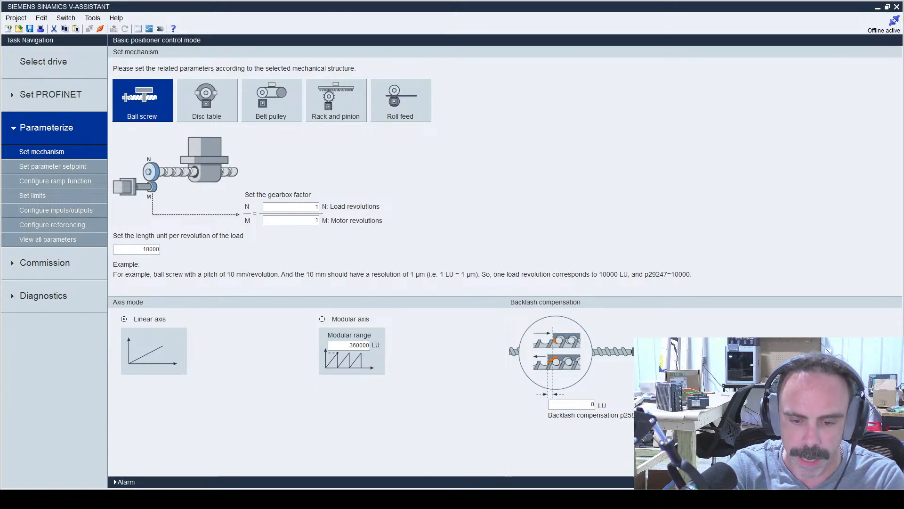
type("875")
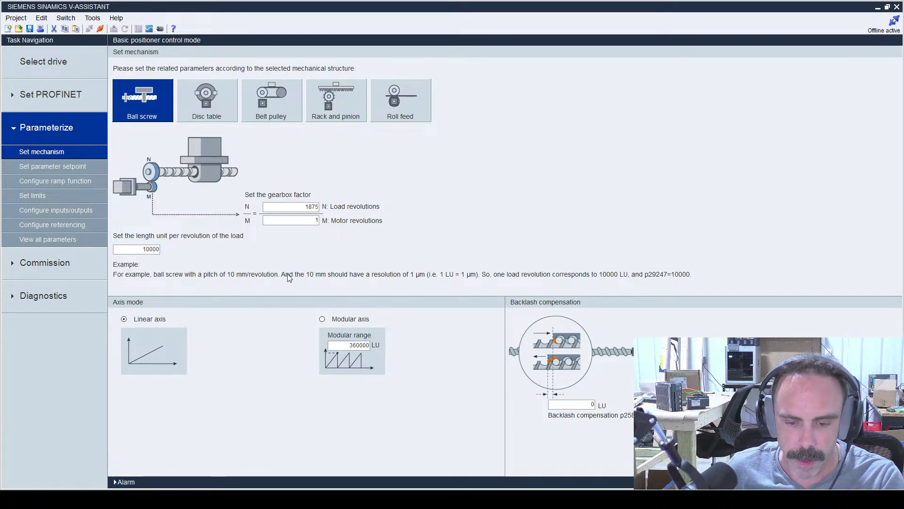
key("Tab")
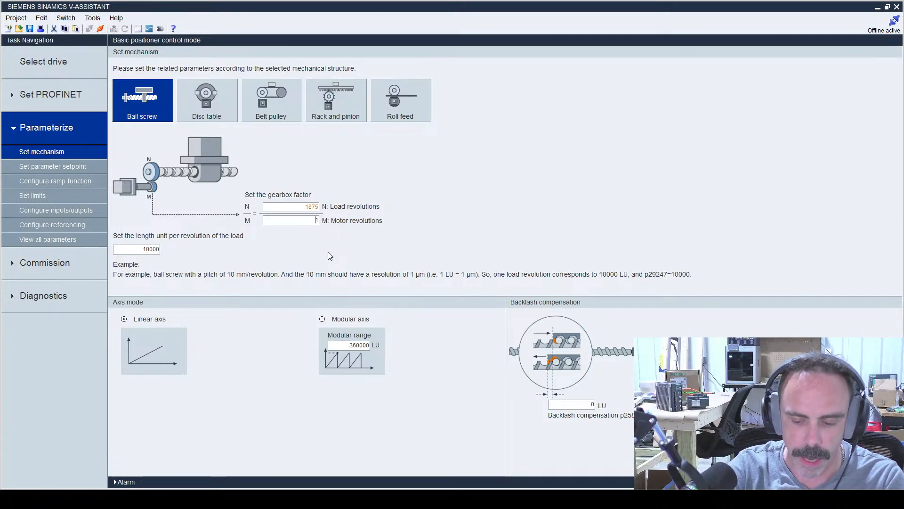
type("000")
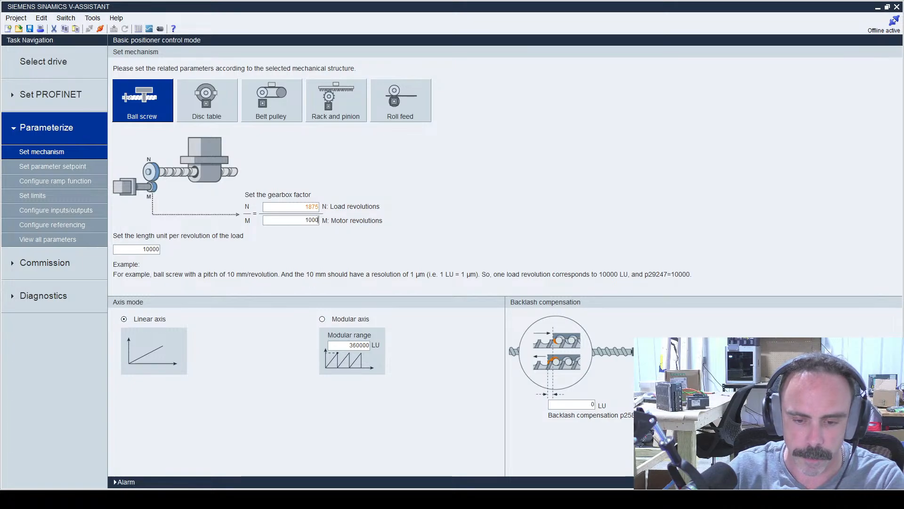
left_click(281, 205)
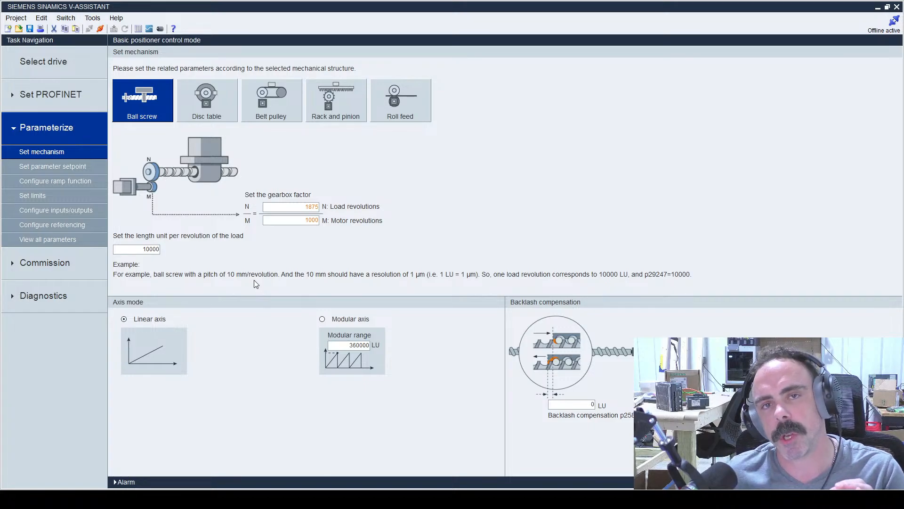
left_click(309, 207)
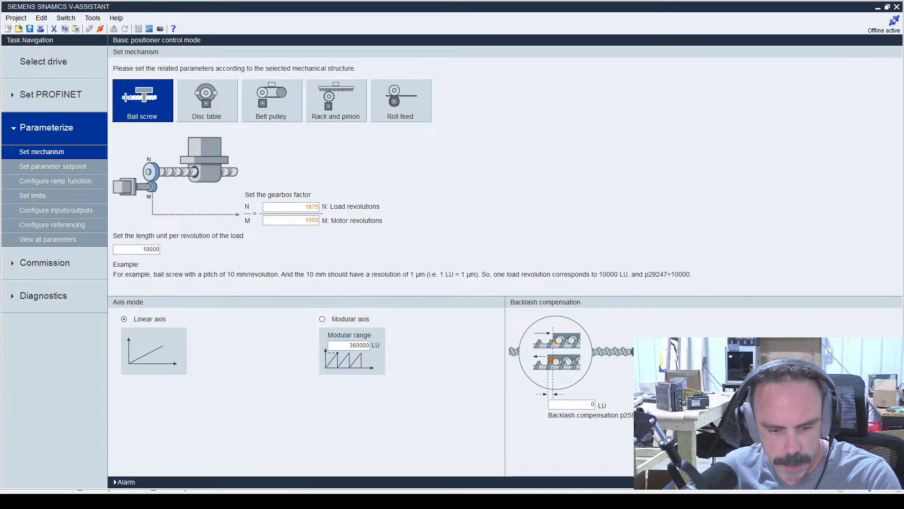
Switch to Paint and brush a small box resting on a long horizontal line to illustrate a linear axis
key("alt+Tab")
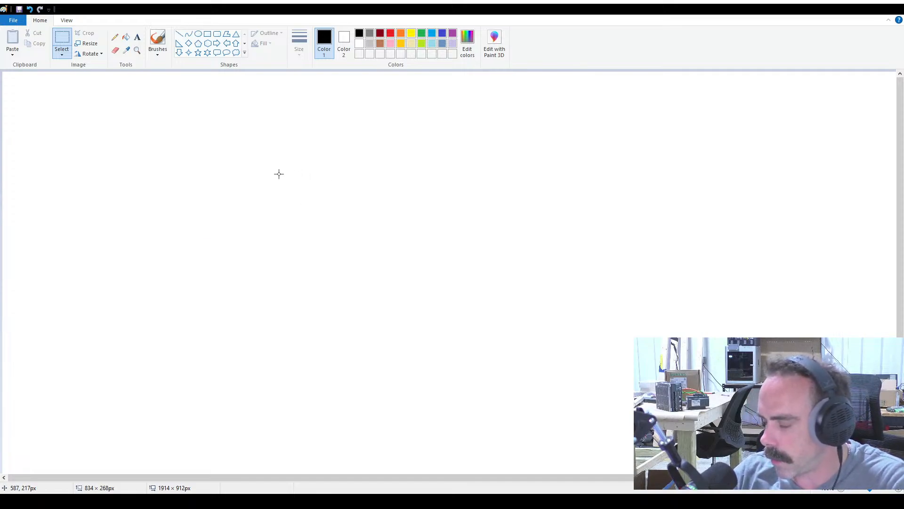
left_click_drag(278, 166, 390, 166)
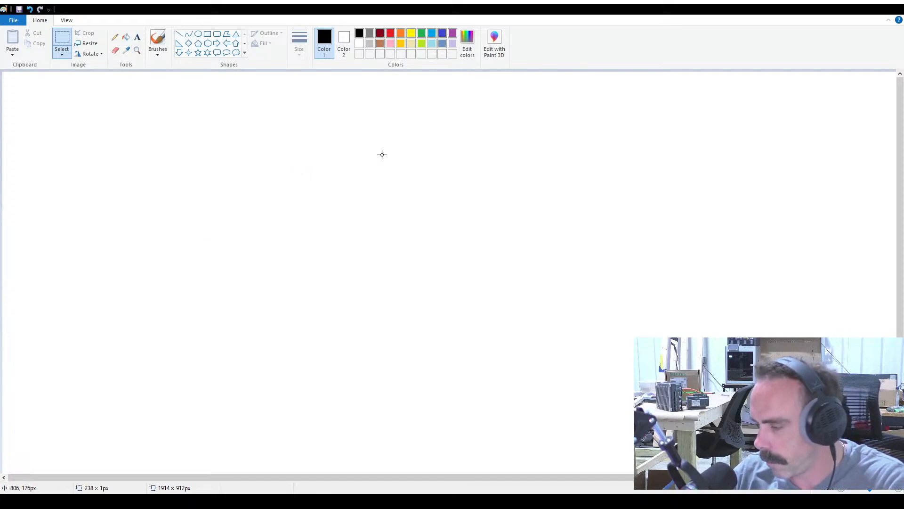
left_click(158, 40)
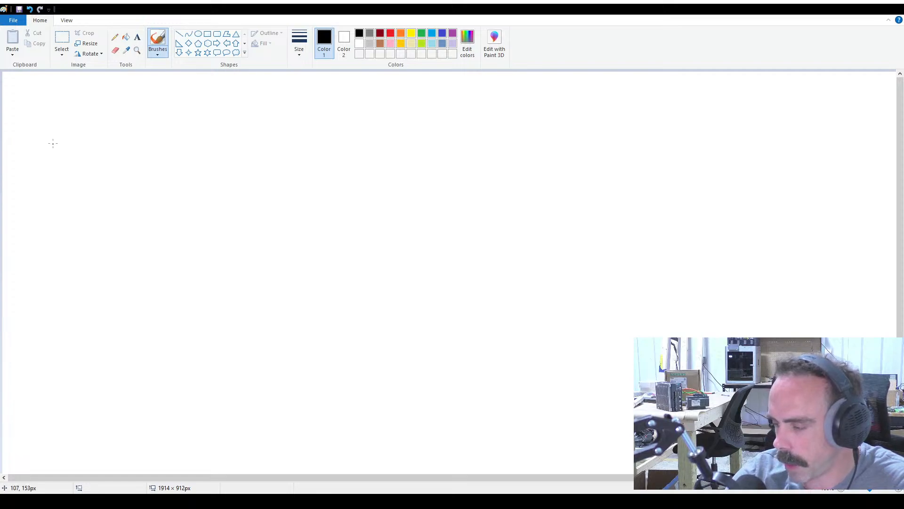
mouse_move(67, 118)
left_mouse_down()
mouse_move(66, 138)
mouse_move(90, 138)
mouse_move(67, 118)
mouse_move(90, 141)
left_mouse_up()
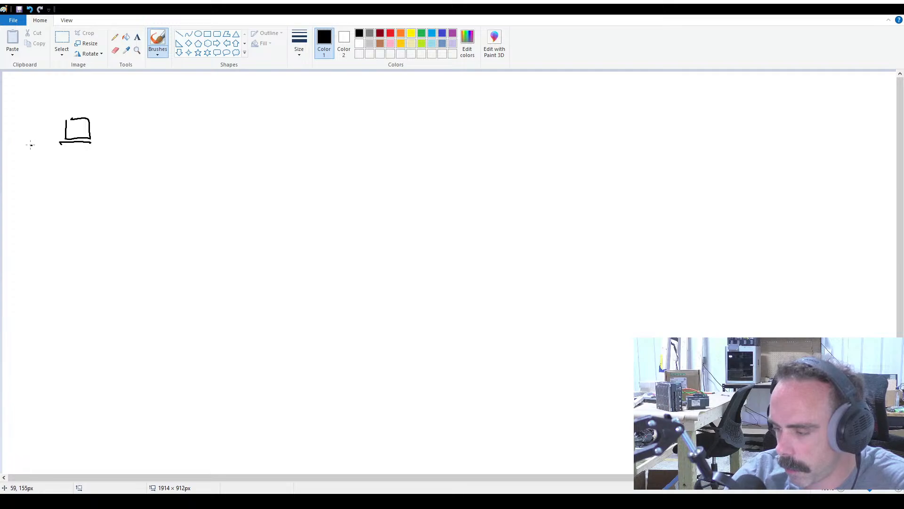
left_click_drag(31, 145, 161, 138)
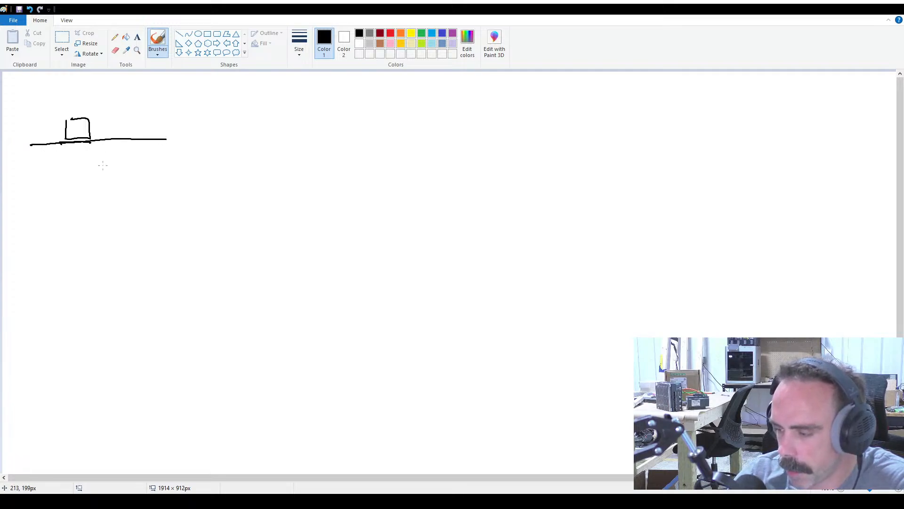
Draw a large circle beside the linear sketch and handwrite the headings "Linear" and "Rotary" above the two drawings
mouse_move(385, 135)
left_mouse_down()
mouse_move(337, 136)
mouse_move(344, 219)
mouse_move(417, 172)
mouse_move(386, 131)
left_mouse_up()
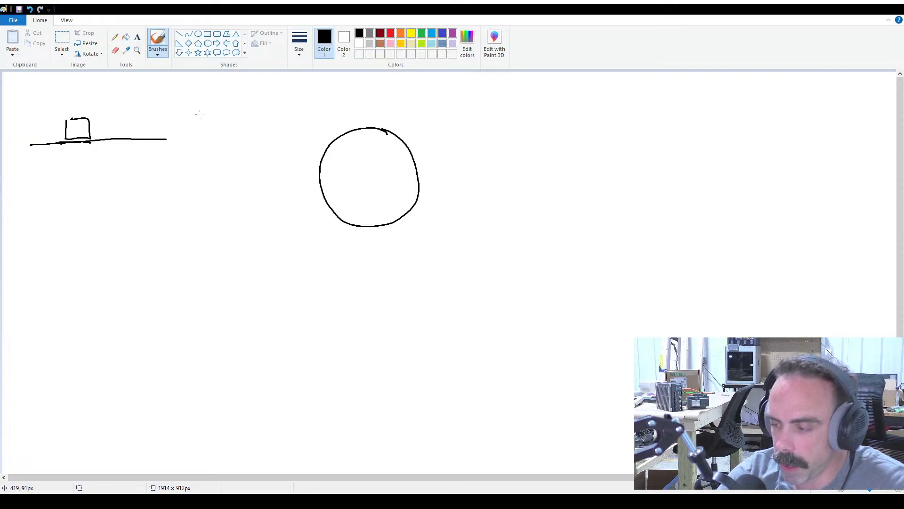
mouse_move(131, 81)
left_mouse_down()
mouse_move(140, 97)
mouse_move(189, 90)
left_mouse_up()
left_click_drag(348, 79, 349, 94)
left_click_drag(347, 78, 359, 91)
left_click_drag(360, 88, 400, 90)
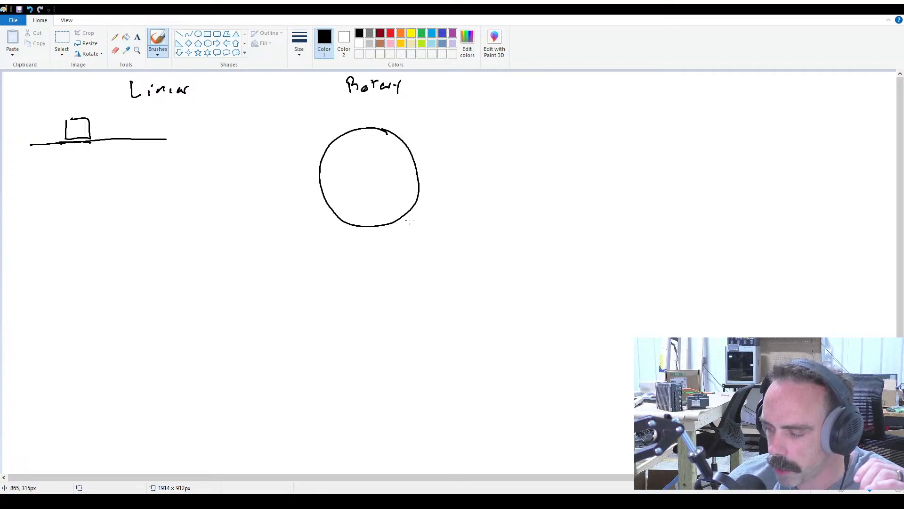
Add an outward arrow at the large circle's upper left and a small pinion circle at its lower right, labelled "G 10:1"
mouse_move(406, 218)
left_mouse_down()
mouse_move(413, 230)
mouse_move(406, 213)
mouse_move(406, 222)
left_mouse_up()
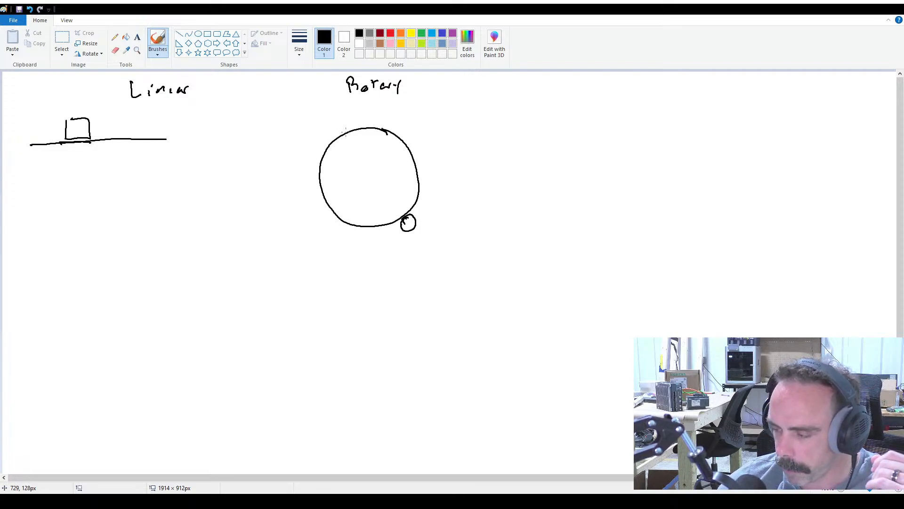
mouse_move(346, 132)
left_mouse_down()
mouse_move(338, 115)
mouse_move(345, 121)
left_mouse_up()
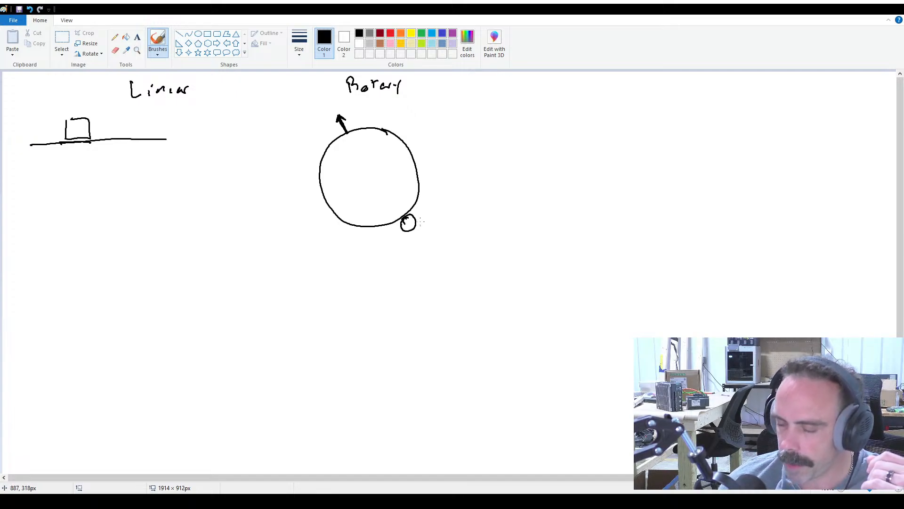
mouse_move(443, 216)
left_mouse_down()
mouse_move(444, 228)
mouse_move(451, 218)
mouse_move(466, 225)
left_mouse_up()
left_click(459, 218)
left_click(460, 223)
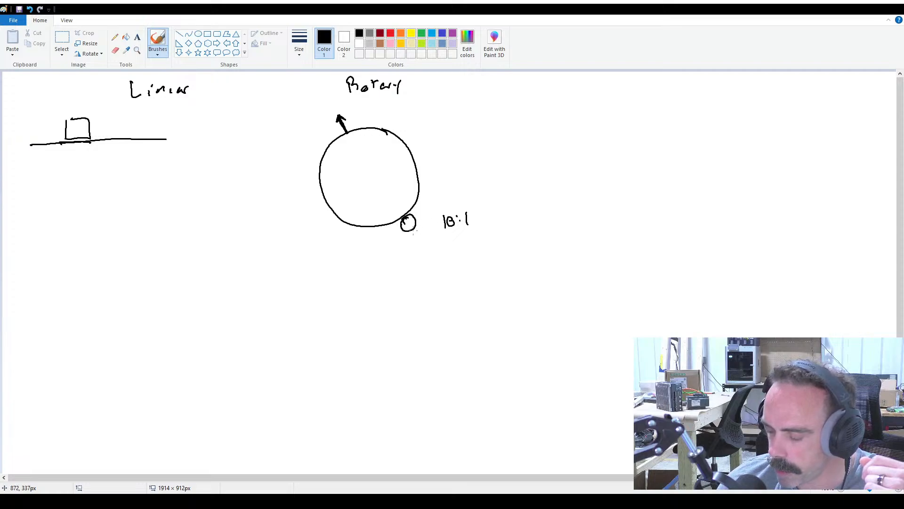
left_click_drag(428, 218, 435, 226)
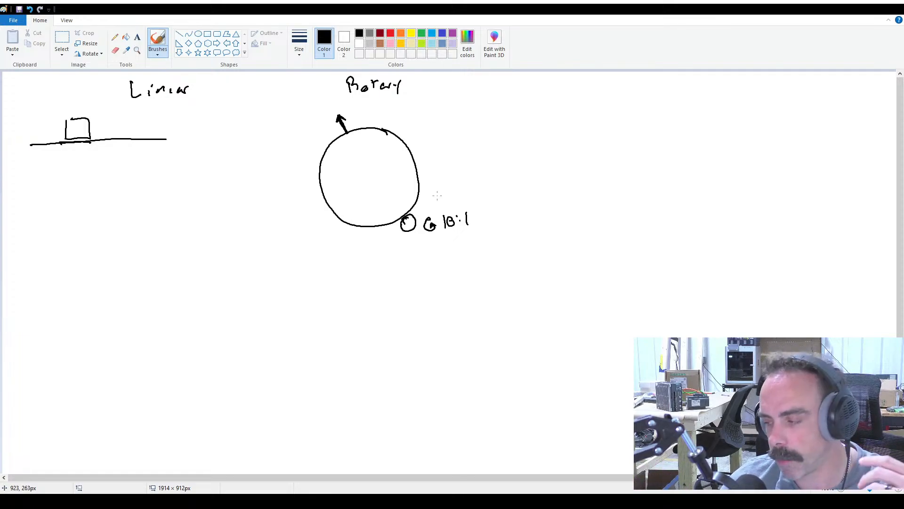
Draw a curved arrow along the outer right side of the large circle and label it "LOAD REV"
left_click_drag(403, 122, 437, 185)
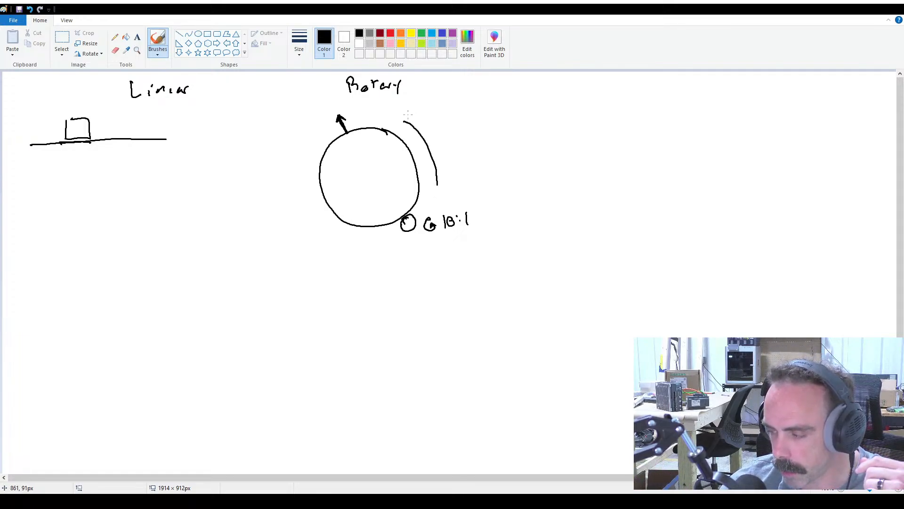
mouse_move(404, 124)
left_mouse_down()
mouse_move(443, 140)
mouse_move(453, 128)
mouse_move(470, 135)
mouse_move(474, 120)
mouse_move(481, 126)
mouse_move(451, 156)
mouse_move(464, 158)
mouse_move(471, 138)
left_mouse_up()
left_click_drag(463, 146, 475, 151)
left_click_drag(476, 141, 485, 129)
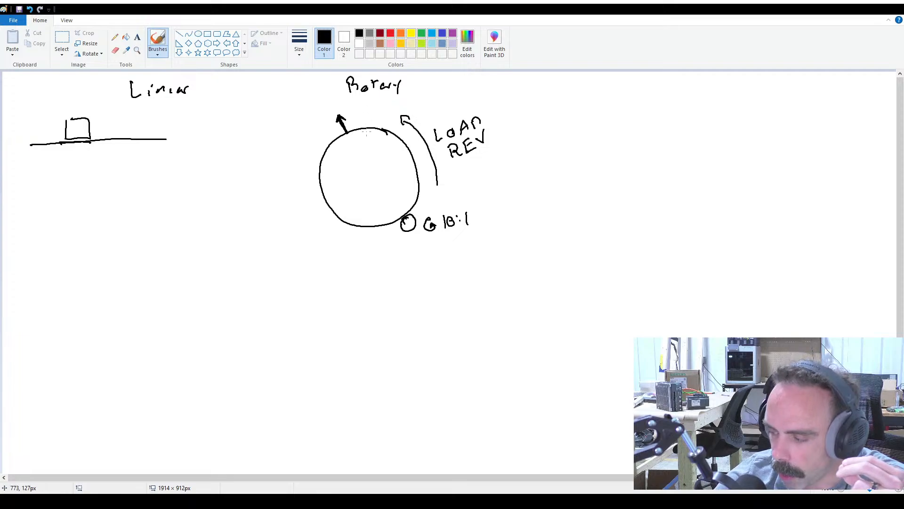
Draw short tick marks across the large circle's outline all the way around to divide it into increments
mouse_move(369, 123)
left_mouse_down()
mouse_move(368, 134)
mouse_move(335, 140)
mouse_move(325, 170)
mouse_move(348, 219)
mouse_move(370, 220)
left_mouse_up()
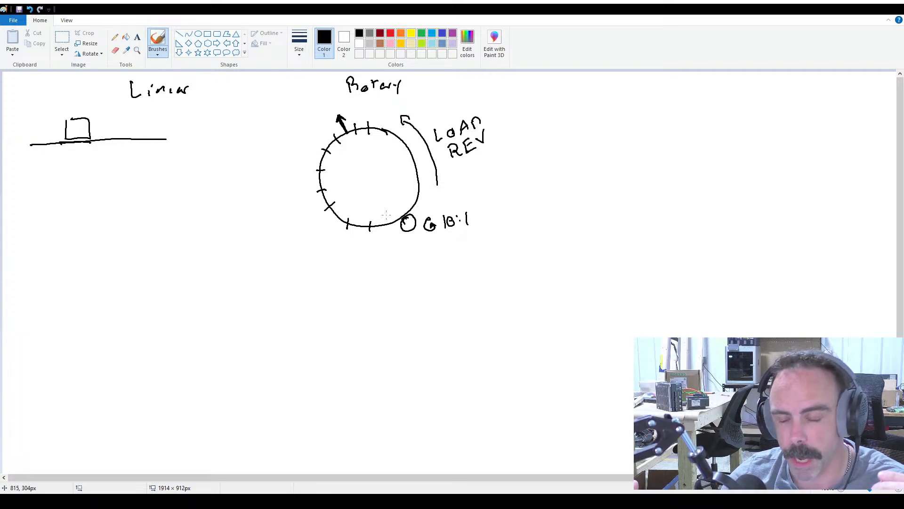
mouse_move(387, 136)
left_mouse_down()
mouse_move(398, 129)
mouse_move(414, 156)
left_mouse_up()
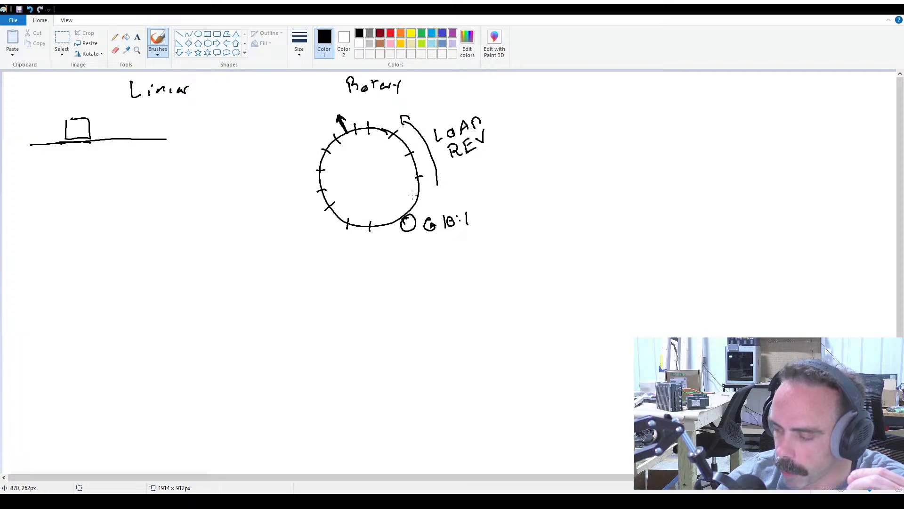
mouse_move(412, 194)
left_mouse_down()
mouse_move(423, 199)
mouse_move(417, 211)
left_mouse_up()
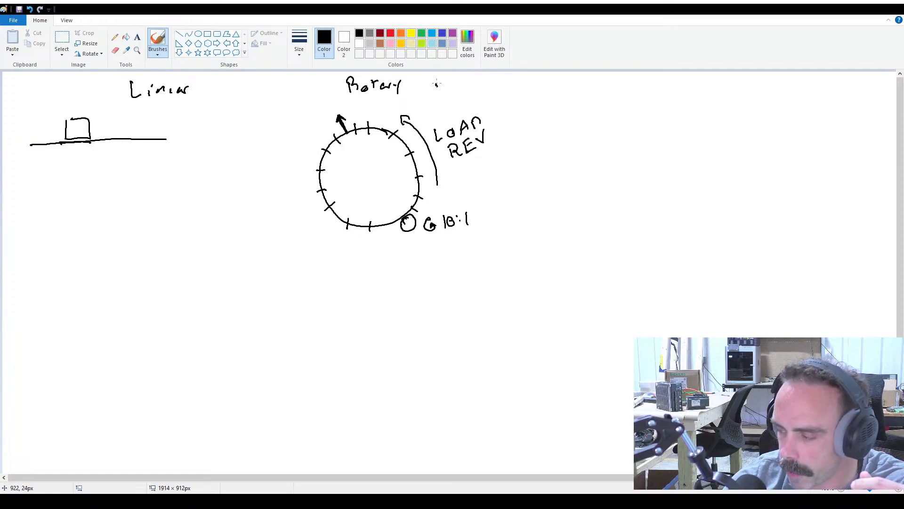
Handwrite "360.0°" beside the Rotary heading and "3600" next to it
mouse_move(435, 81)
left_mouse_down()
mouse_move(441, 103)
mouse_move(453, 93)
mouse_move(467, 100)
mouse_move(474, 85)
left_mouse_up()
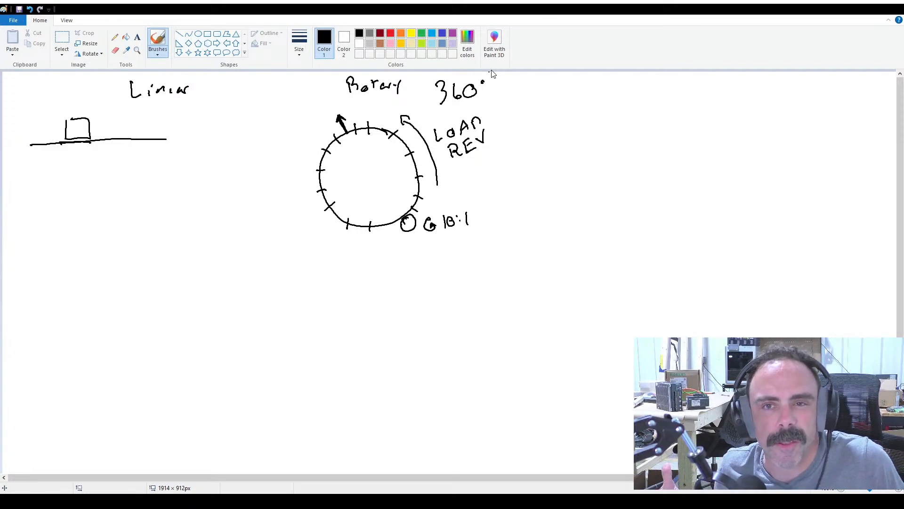
left_click(483, 94)
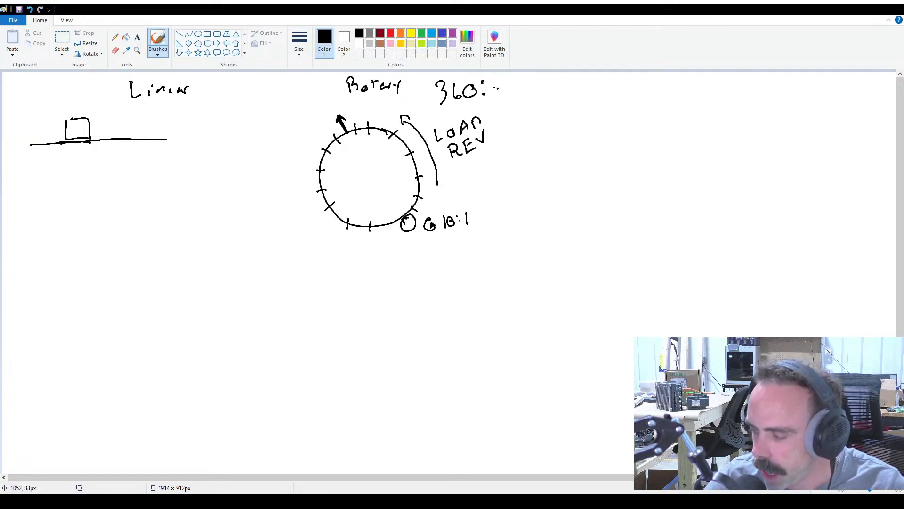
left_click_drag(497, 83, 499, 84)
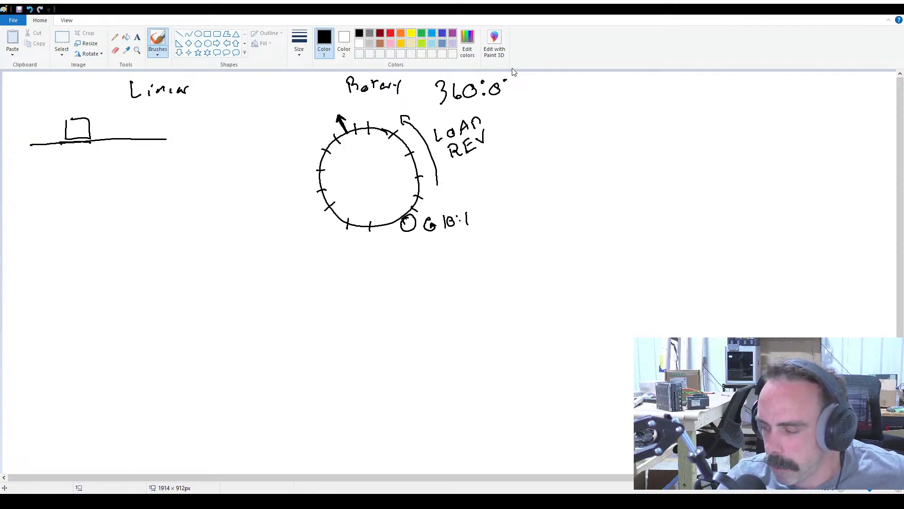
mouse_move(536, 83)
left_mouse_down()
mouse_move(539, 96)
mouse_move(594, 84)
left_mouse_up()
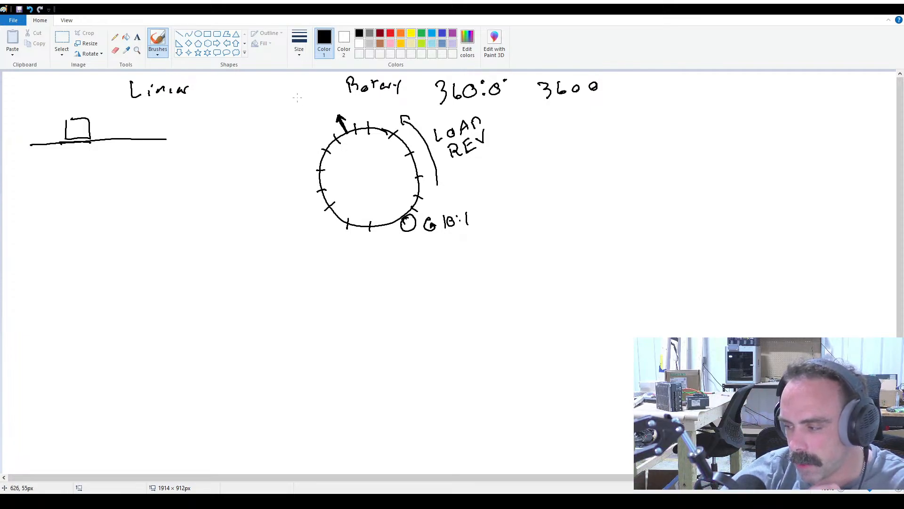
mouse_move(303, 94)
left_mouse_down()
mouse_move(288, 106)
mouse_move(250, 200)
mouse_move(309, 286)
mouse_move(420, 274)
left_mouse_up()
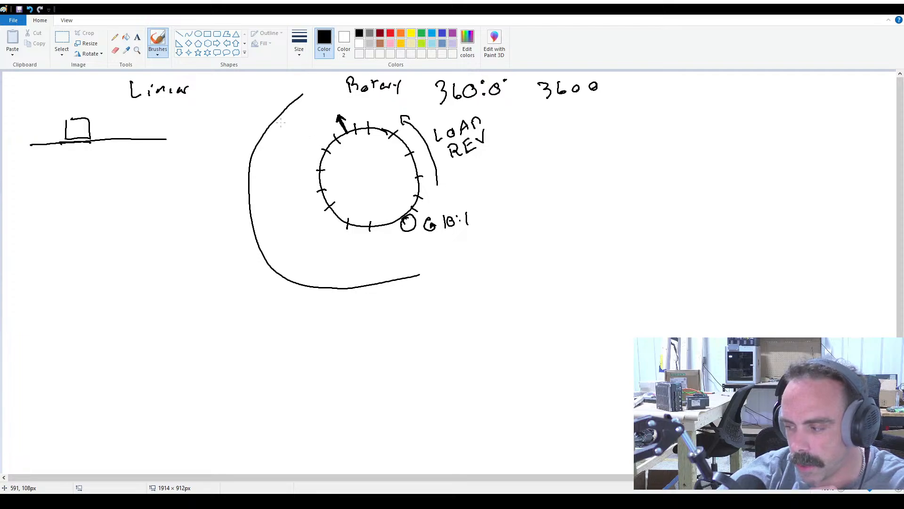
mouse_move(323, 146)
left_mouse_down()
mouse_move(274, 121)
mouse_move(330, 145)
left_mouse_up()
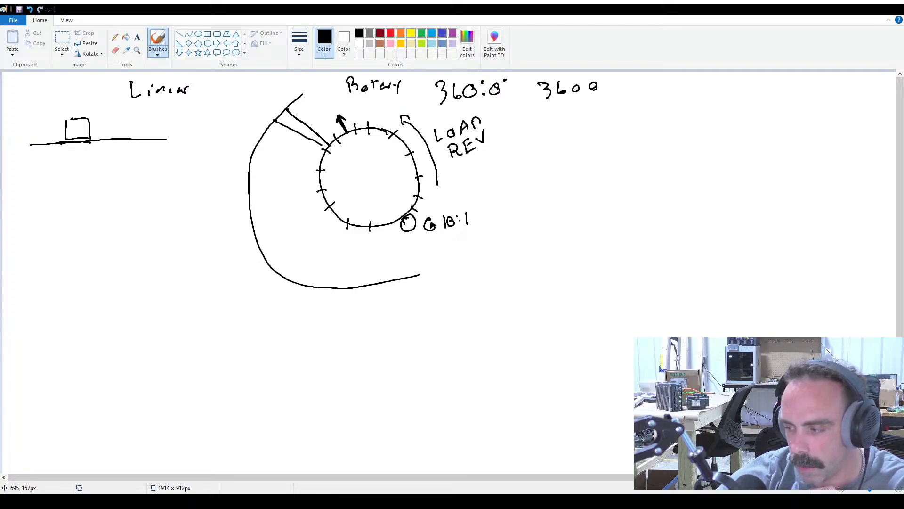
mouse_move(258, 110)
left_mouse_down()
mouse_move(267, 118)
mouse_move(278, 99)
left_mouse_up()
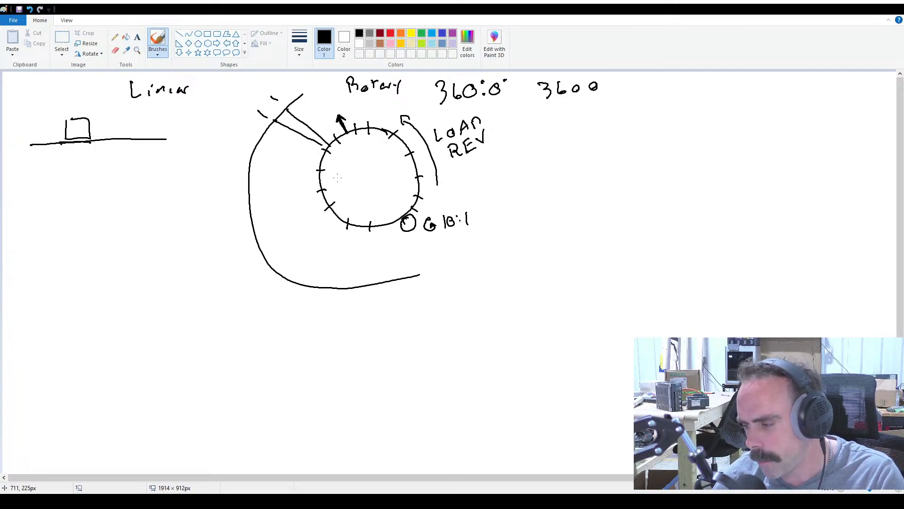
key("ctrl+z")
key("ctrl+z")
key("ctrl+z")
key("ctrl+z")
key("ctrl+z")
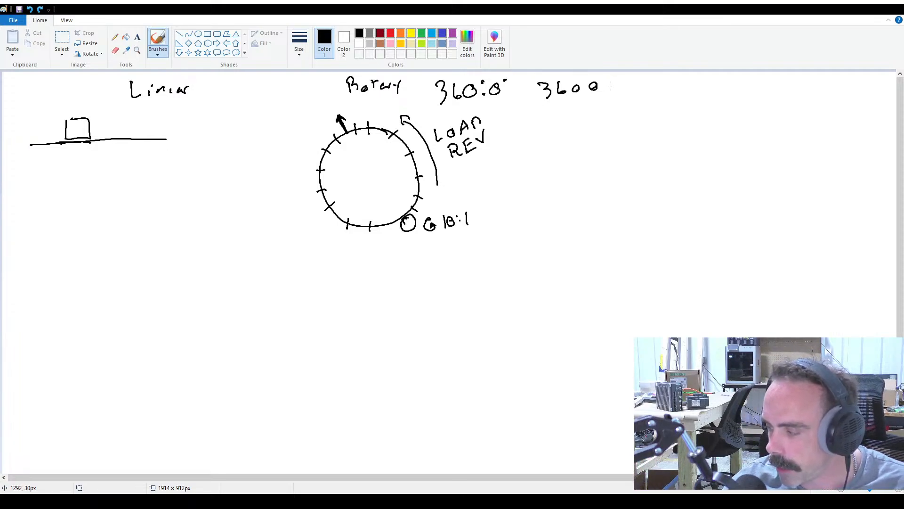
Extend the handwritten 3600 beside the Rotary heading with three more zeros to read 3600000
left_click_drag(613, 82, 628, 84)
mouse_move(646, 80)
left_mouse_down()
mouse_move(640, 88)
mouse_move(646, 81)
left_mouse_up()
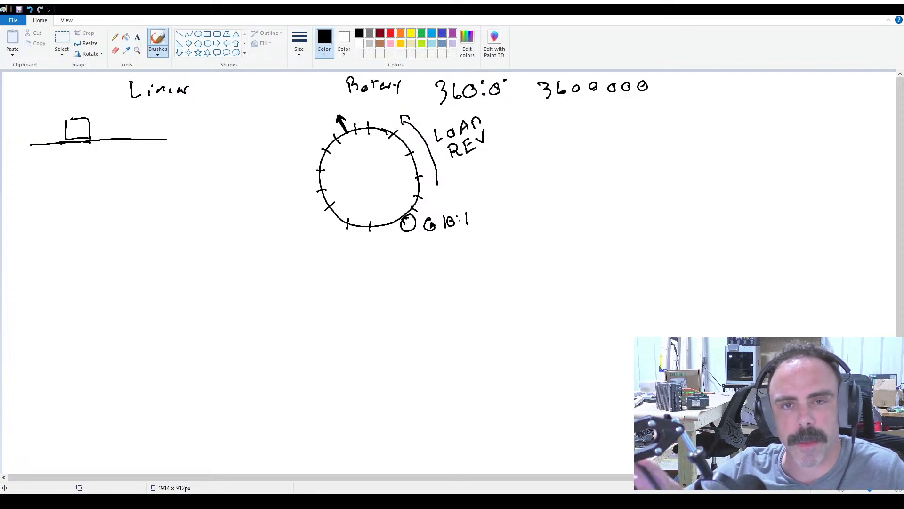
Mark up the sketch in red: circle the pinion, underline the Linear heading and draw a line beneath the rotary drawing
left_click(391, 33)
mouse_move(421, 196)
left_mouse_down()
mouse_move(437, 210)
mouse_move(421, 194)
left_mouse_up()
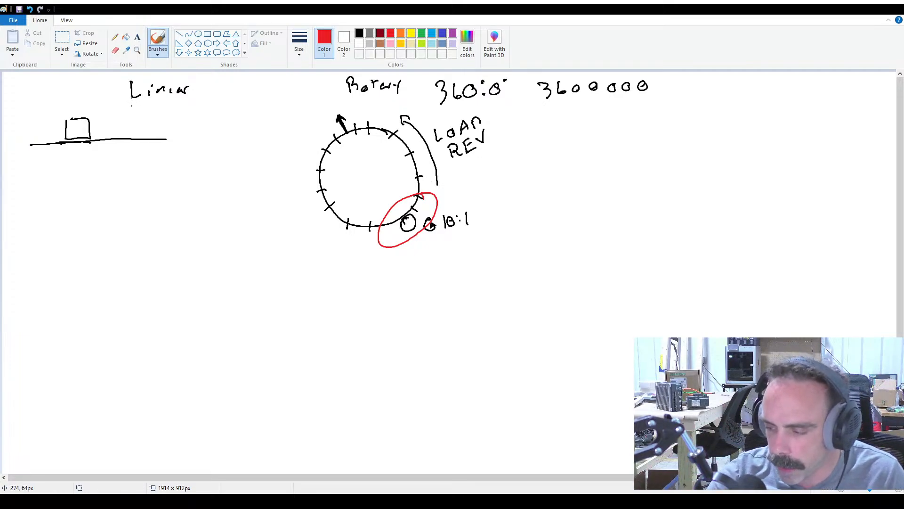
left_click_drag(130, 101, 194, 99)
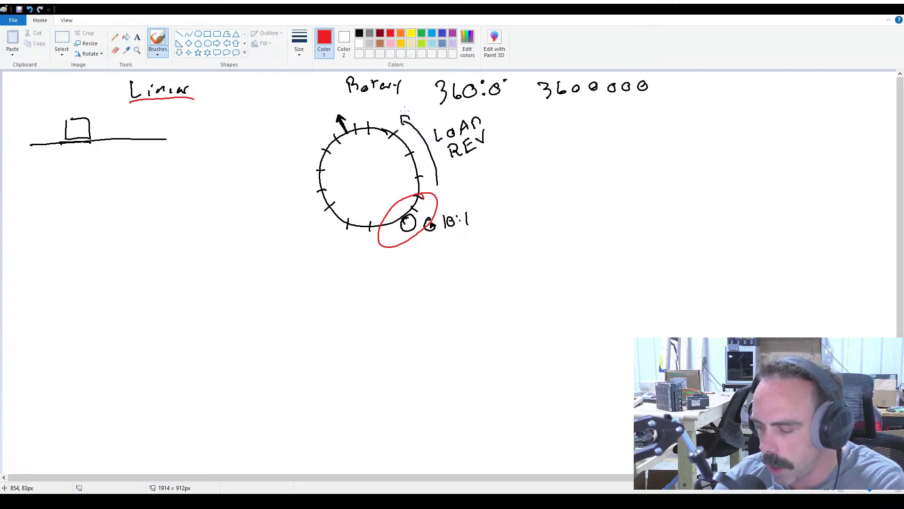
left_click_drag(310, 265, 473, 253)
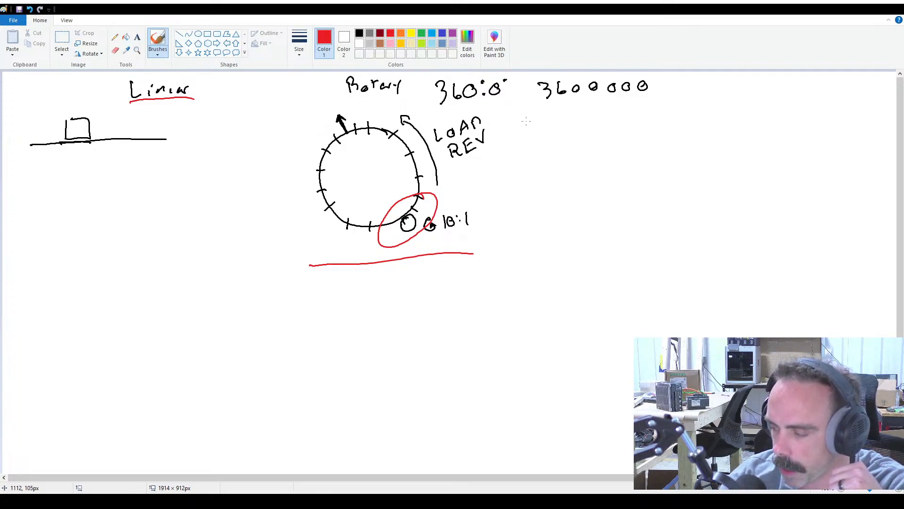
Handwrite "Circumference" in red below 3600000, letting the end of the word trail off
mouse_move(536, 120)
left_mouse_down()
mouse_move(529, 143)
mouse_move(563, 135)
mouse_move(568, 143)
left_mouse_up()
left_click_drag(572, 135, 603, 140)
left_click_drag(600, 133, 746, 126)
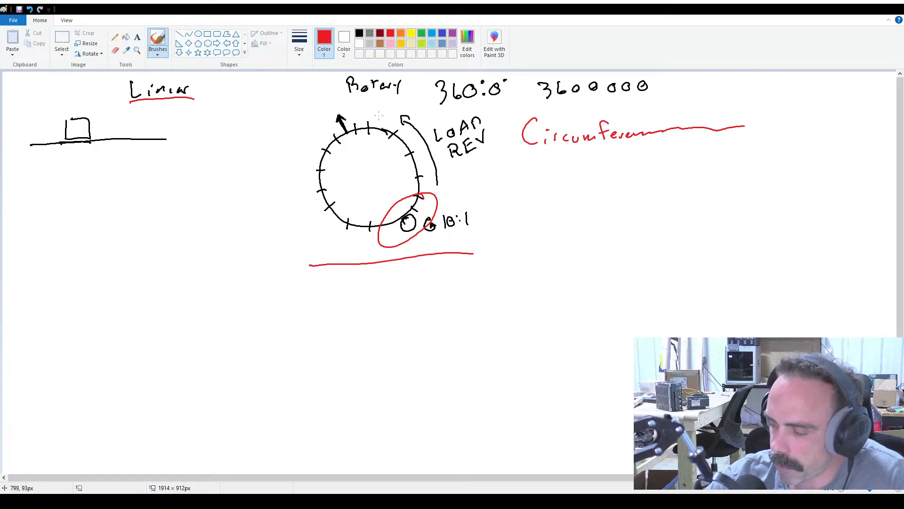
Draw a red arc outside the large circle's upper left and label it with a length in mm
mouse_move(383, 111)
left_mouse_down()
mouse_move(298, 142)
mouse_move(295, 175)
left_mouse_up()
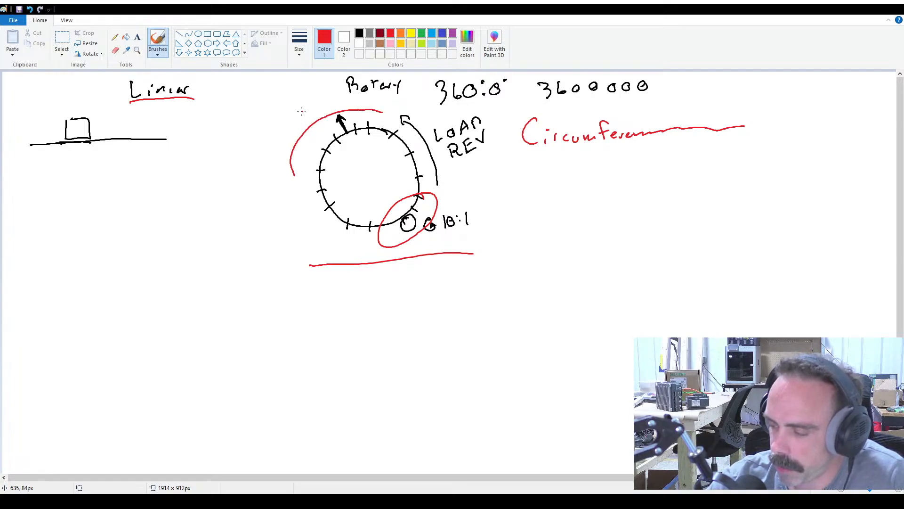
left_click_drag(302, 111, 324, 106)
mouse_move(329, 107)
left_mouse_down()
mouse_move(334, 98)
mouse_move(369, 100)
left_mouse_up()
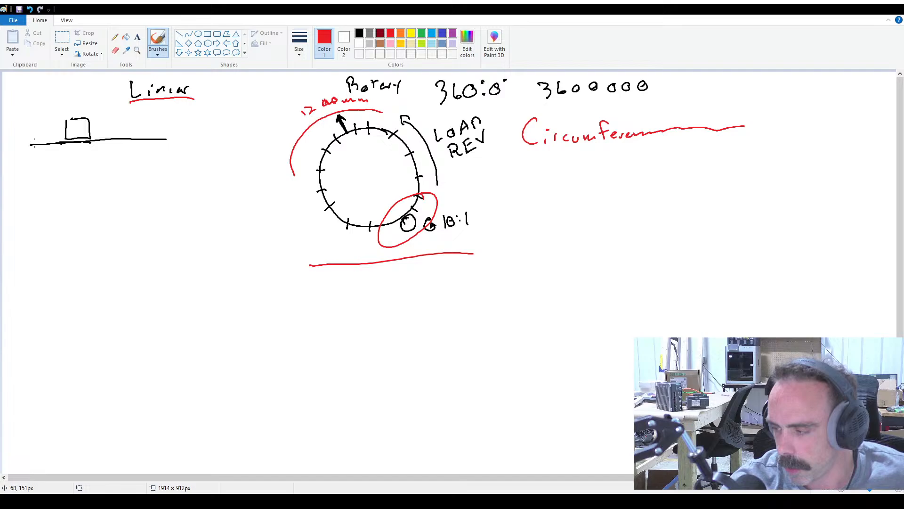
Turn the linear sketch into a black belt conveyor with a roller at each end, a return line and a dot at the right roller's centre
left_click(360, 33)
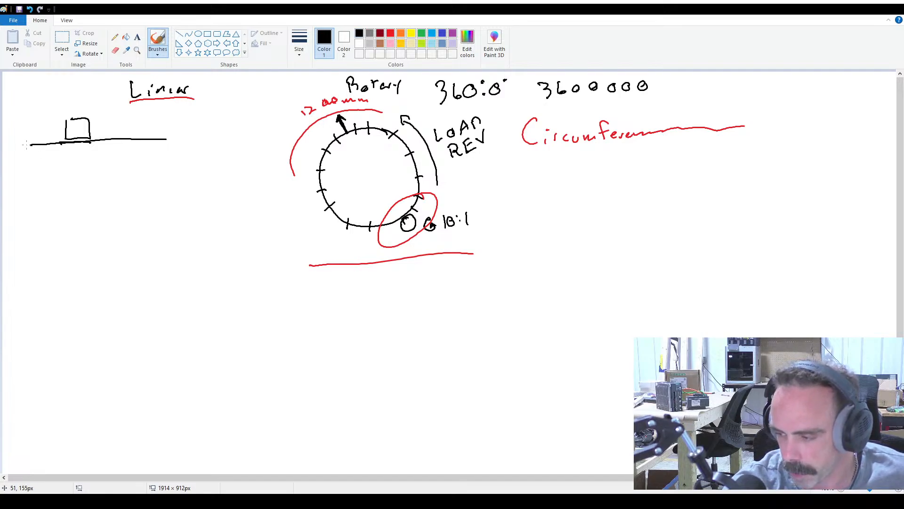
mouse_move(26, 145)
left_mouse_down()
mouse_move(27, 164)
mouse_move(24, 144)
left_mouse_up()
left_click_drag(166, 139, 161, 156)
left_click_drag(21, 164, 180, 157)
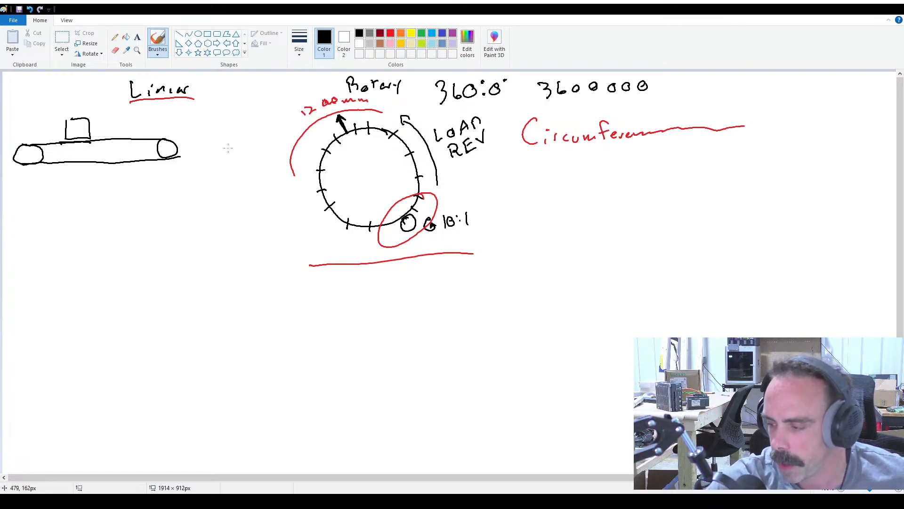
left_click_drag(166, 147, 167, 151)
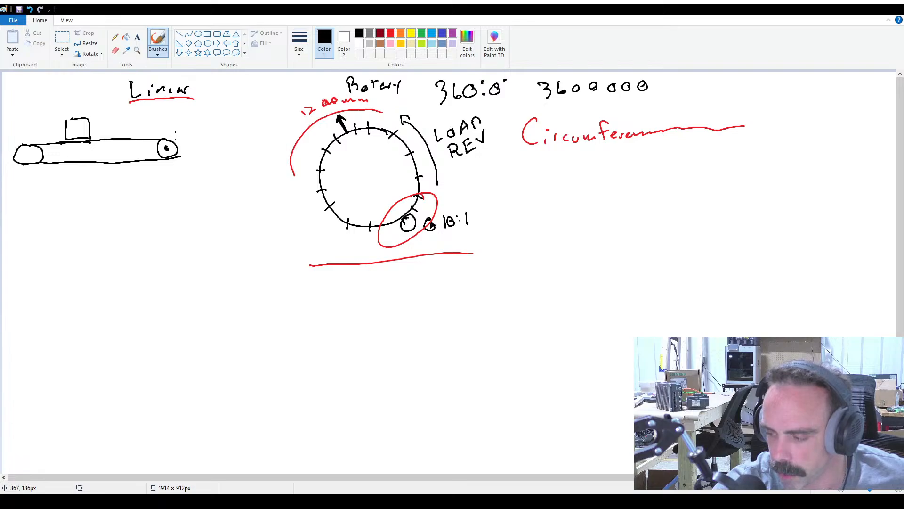
Highlight the right roller's centre and rim in red, mark a travel distance above the belt and underline Linear again
left_click(391, 34)
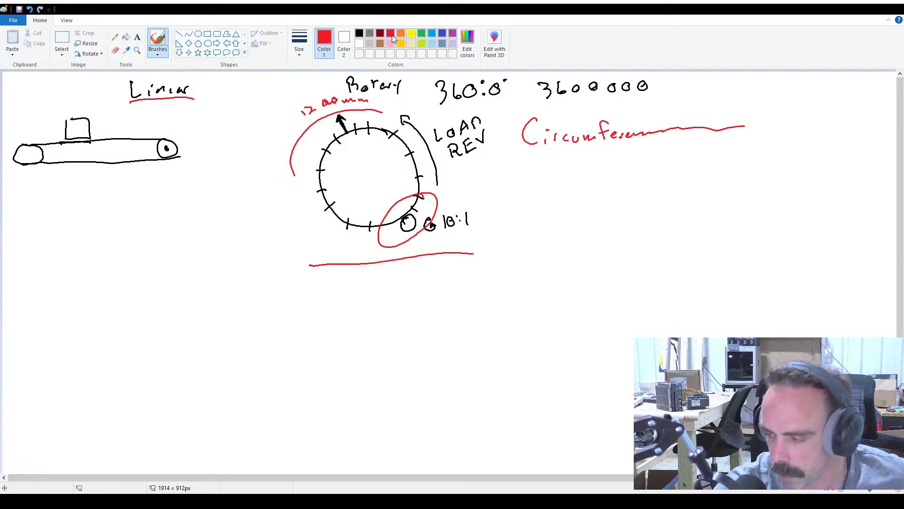
mouse_move(175, 136)
left_mouse_down()
mouse_move(182, 160)
mouse_move(173, 136)
left_mouse_up()
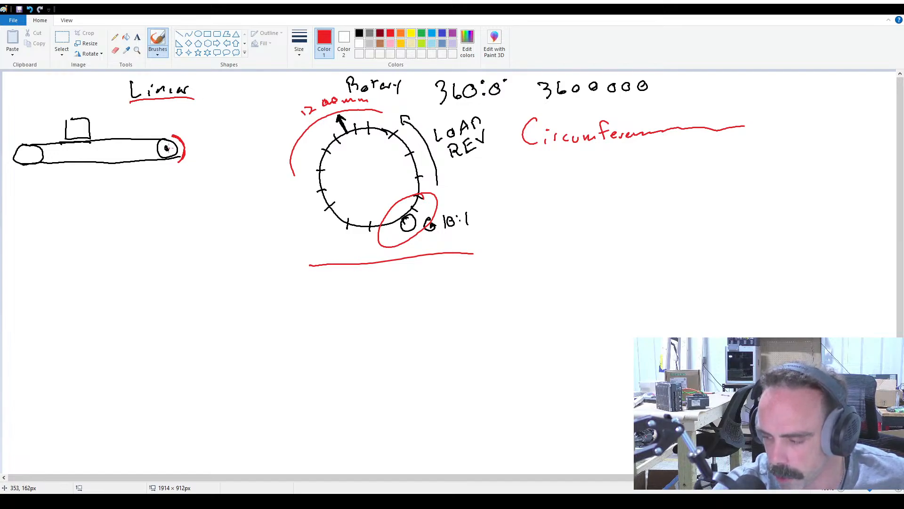
left_click_drag(168, 148, 165, 149)
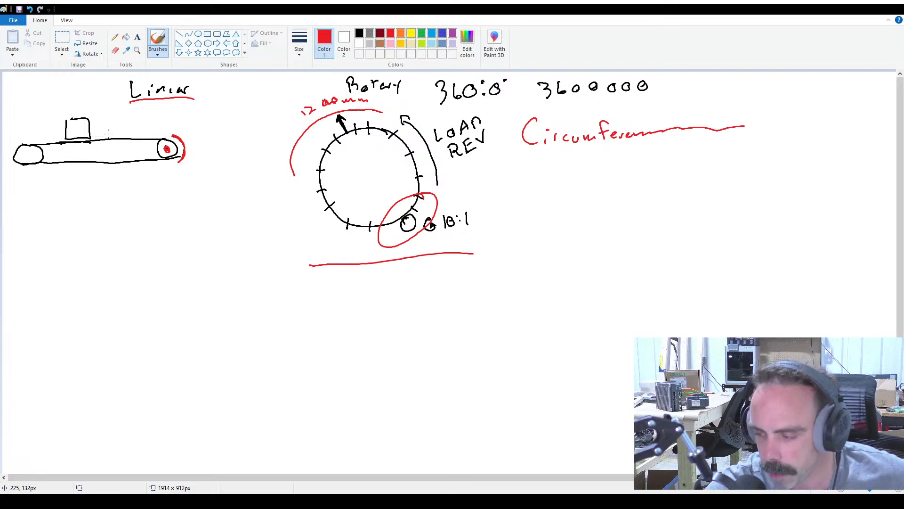
mouse_move(110, 128)
left_mouse_down()
mouse_move(109, 137)
mouse_move(143, 137)
mouse_move(125, 132)
mouse_move(143, 129)
left_mouse_up()
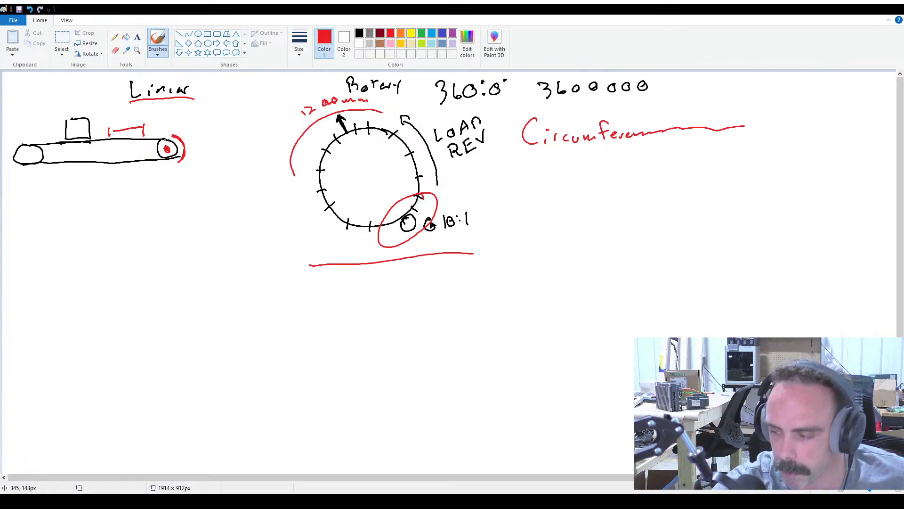
mouse_move(169, 137)
left_mouse_down()
mouse_move(180, 158)
mouse_move(173, 163)
mouse_move(179, 151)
mouse_move(160, 138)
left_mouse_up()
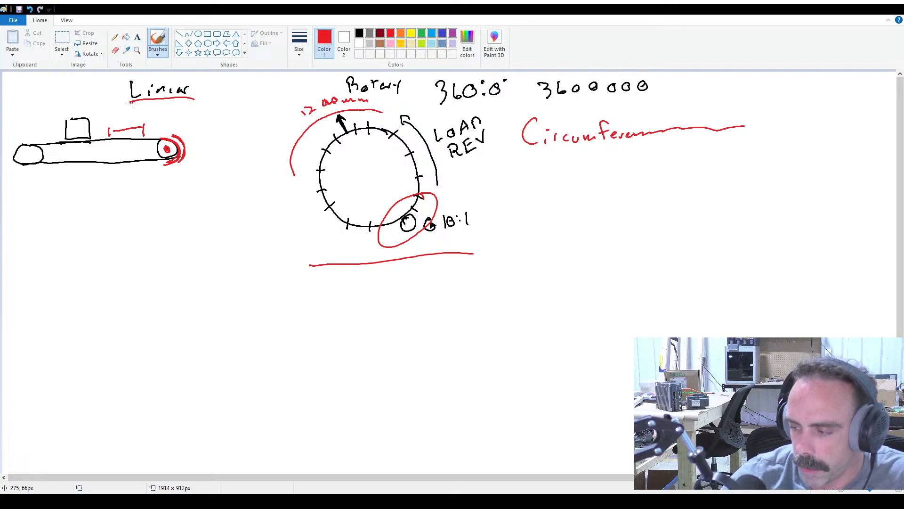
left_click_drag(132, 105, 201, 96)
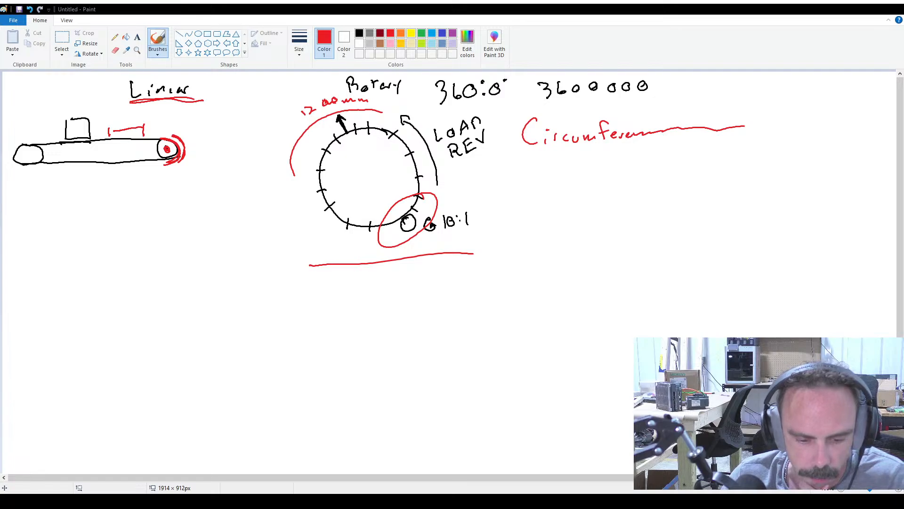
Switch to V-ASSISTANT and change the mechanical structure to Rack and pinion, then to Roll feed
key("alt+Tab")
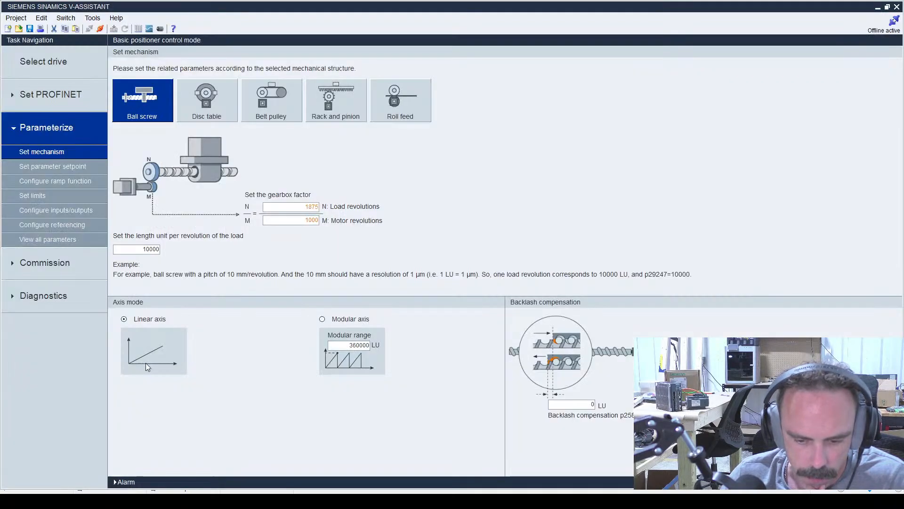
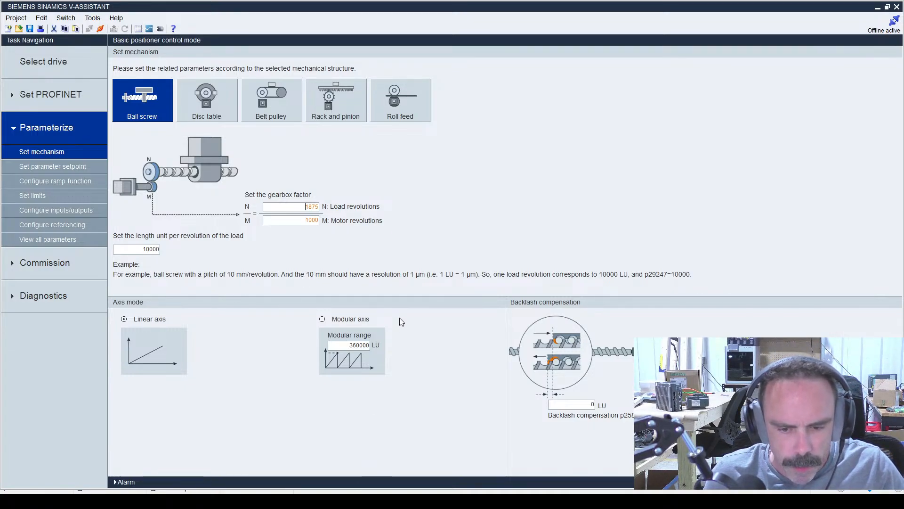
left_click(341, 112)
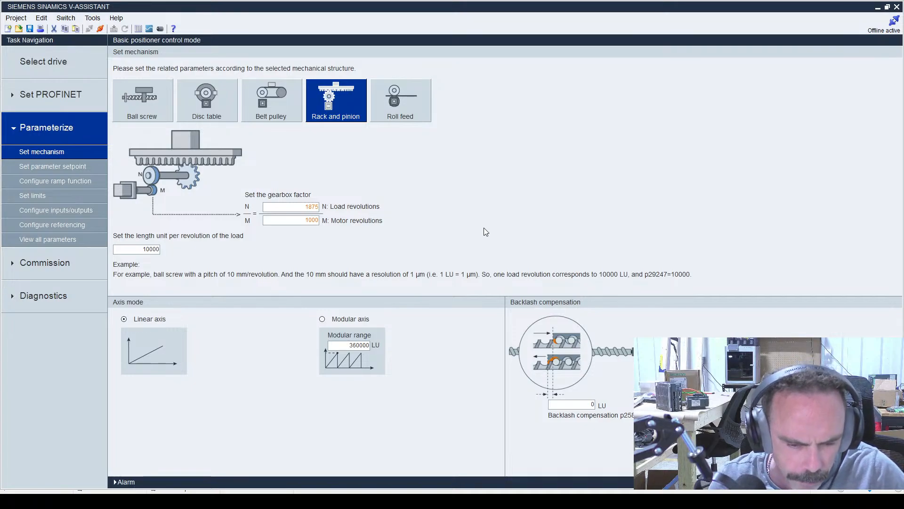
left_click(404, 107)
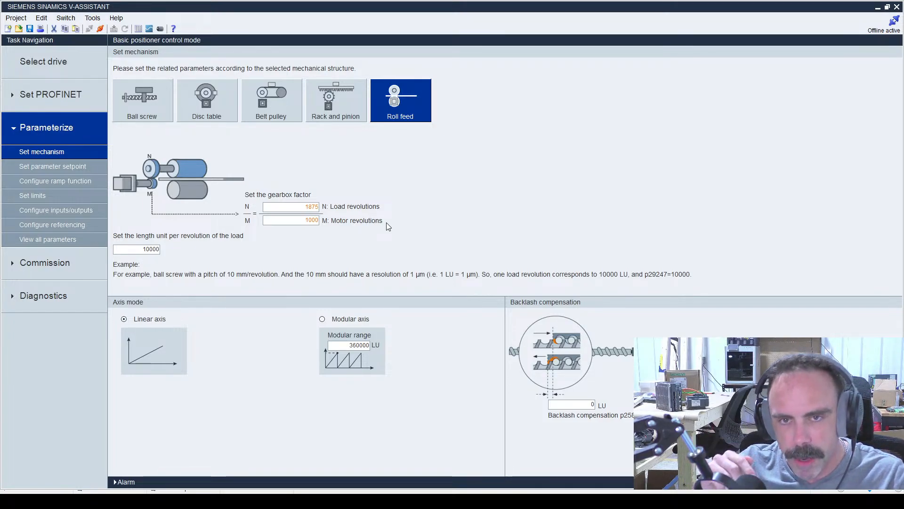
Alternate between the modular and linear axis modes, leaving the mechanism set to Modular axis
left_click(322, 319)
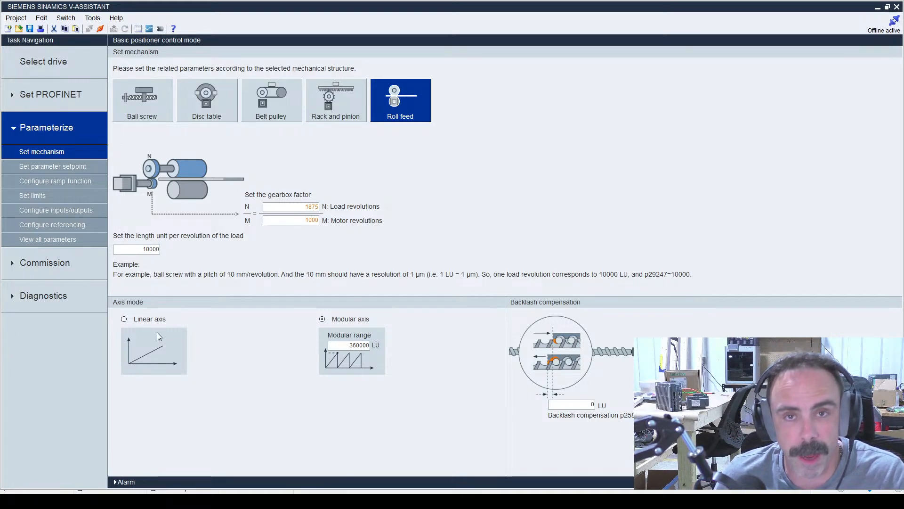
left_click(124, 320)
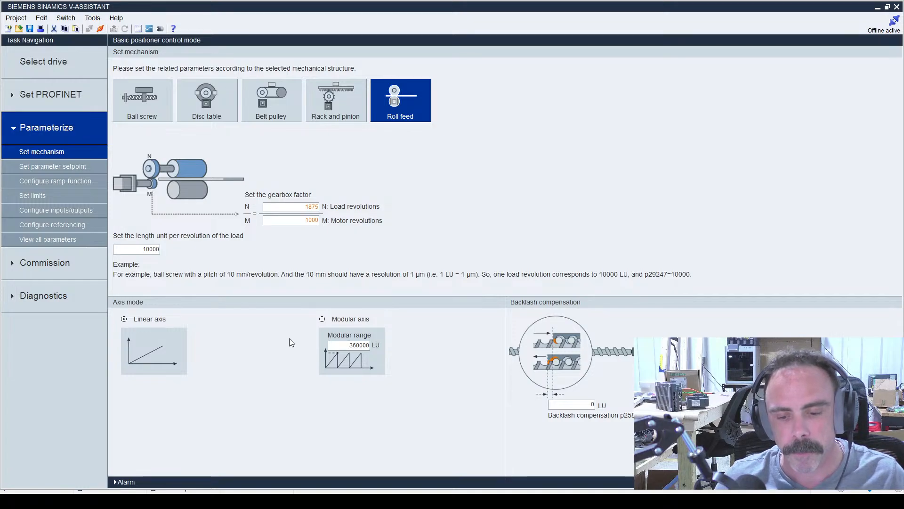
left_click(322, 319)
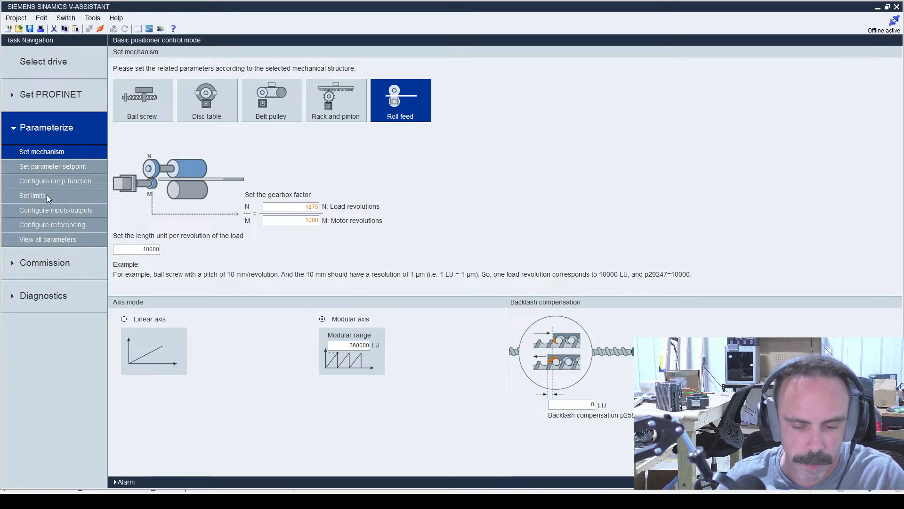
Edit the maximum acceleration in the EPOS setpoint settings and restore it to 100
left_click(41, 167)
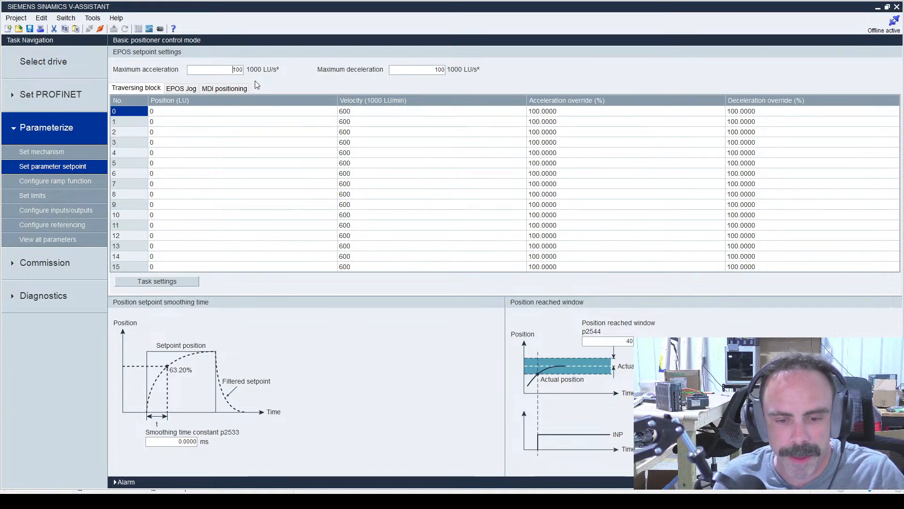
key("BackSpace")
key("BackSpace")
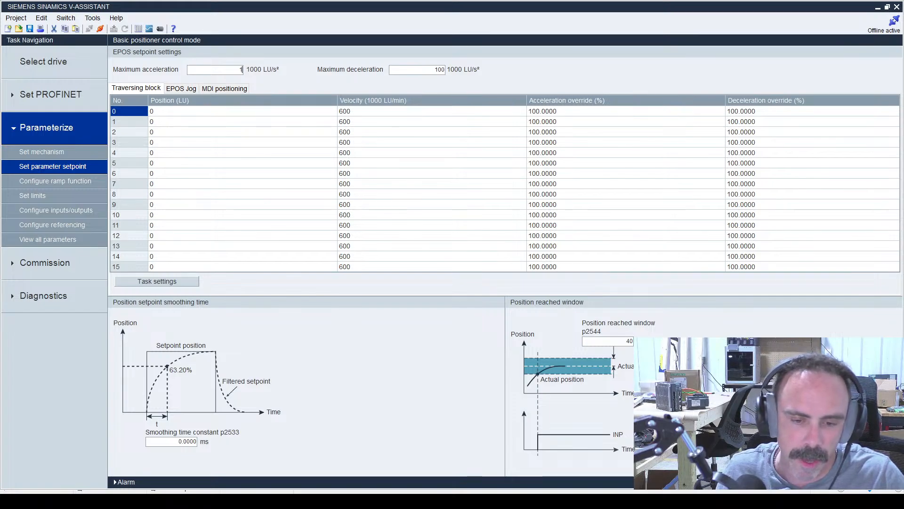
type("000")
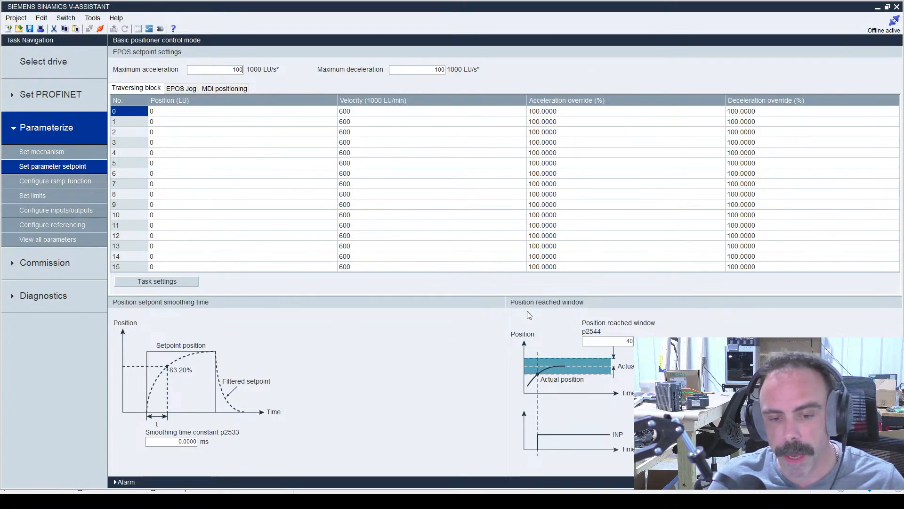
Look through the ramp function, torque and speed limit, and digital input settings
left_click(57, 184)
left_click(58, 193)
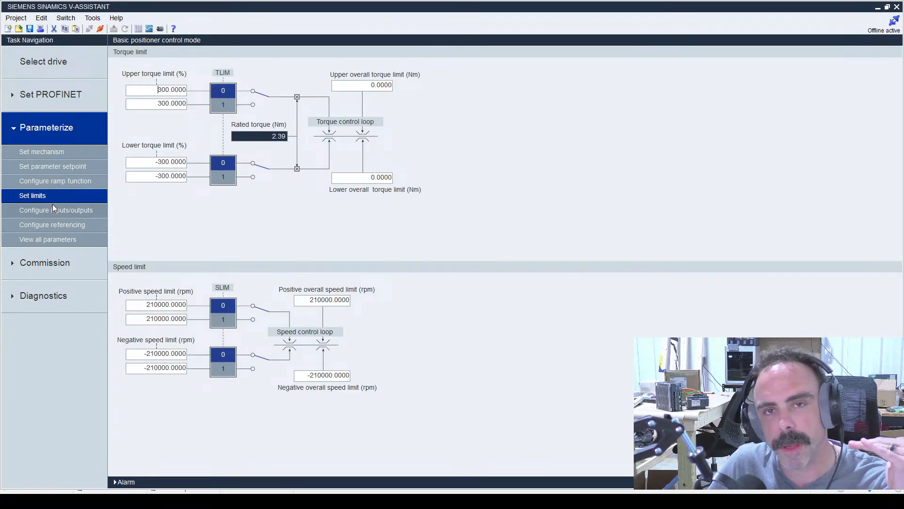
left_click(49, 211)
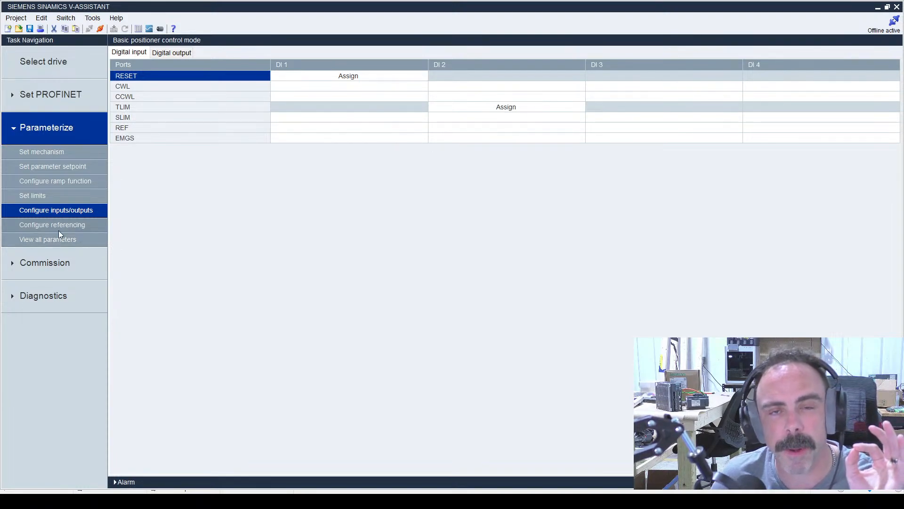
Look through the full parameter list, from the application parameters down to the EPOS and VIBSUP entries
left_click(60, 237)
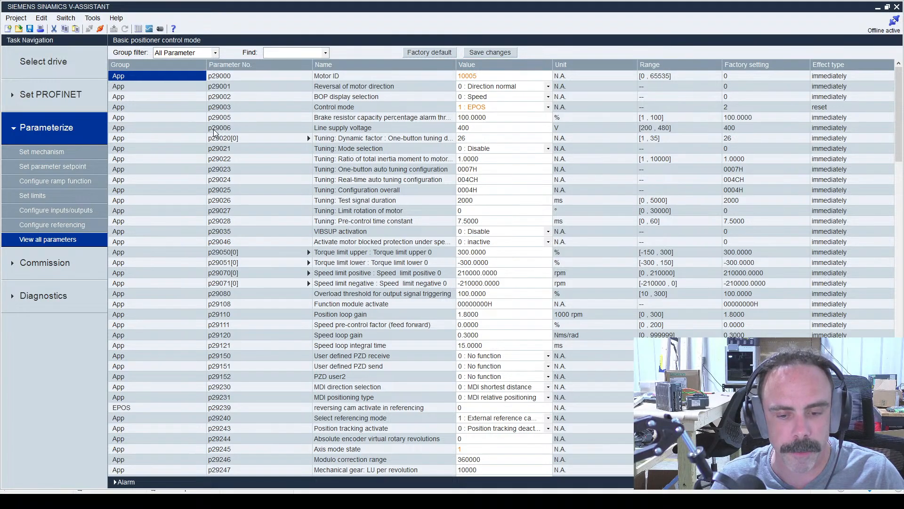
scroll(215, 134, "down", 1)
scroll(215, 134, "down", 20)
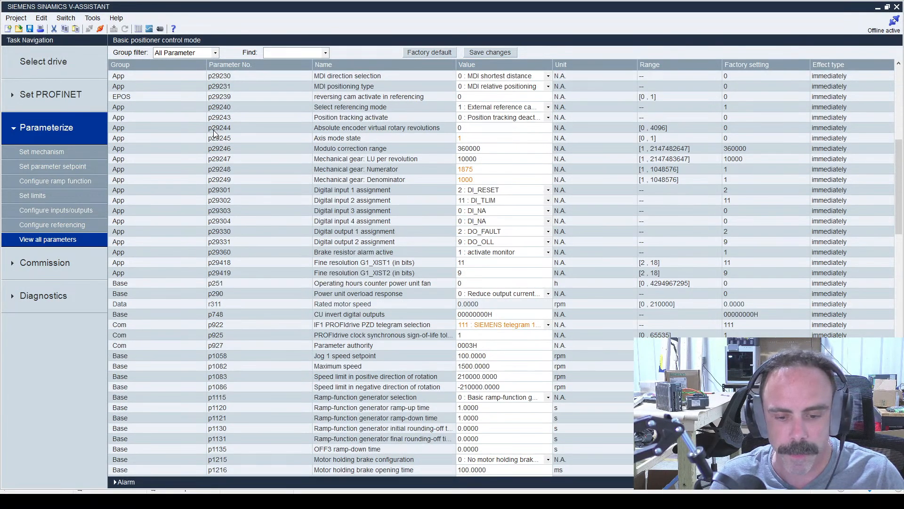
scroll(214, 133, "down", 20)
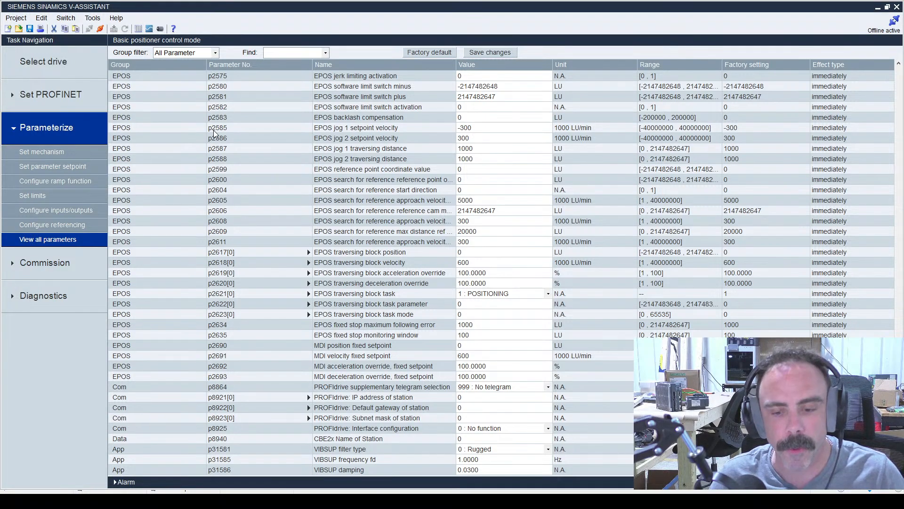
Go back to the start of the parameter list and revisit the ramp function and parameter setpoint settings
scroll(213, 130, "up", 20)
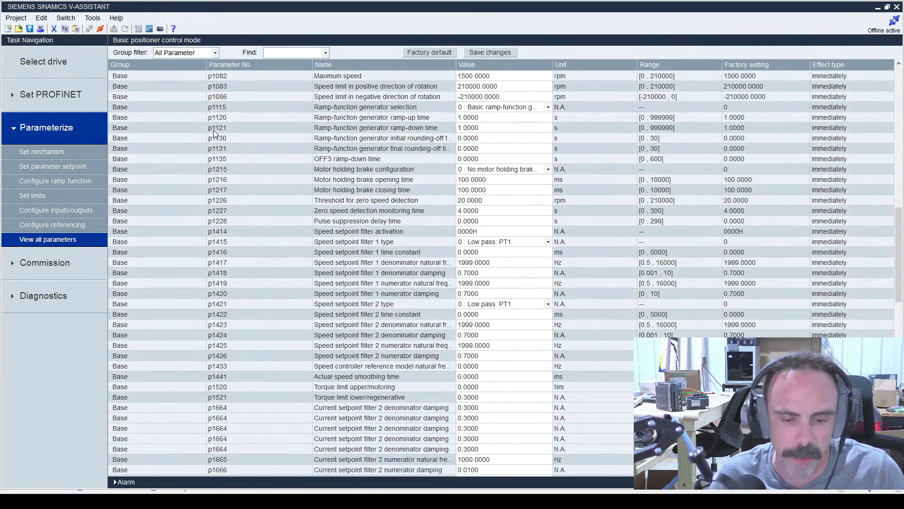
scroll(213, 134, "up", 8)
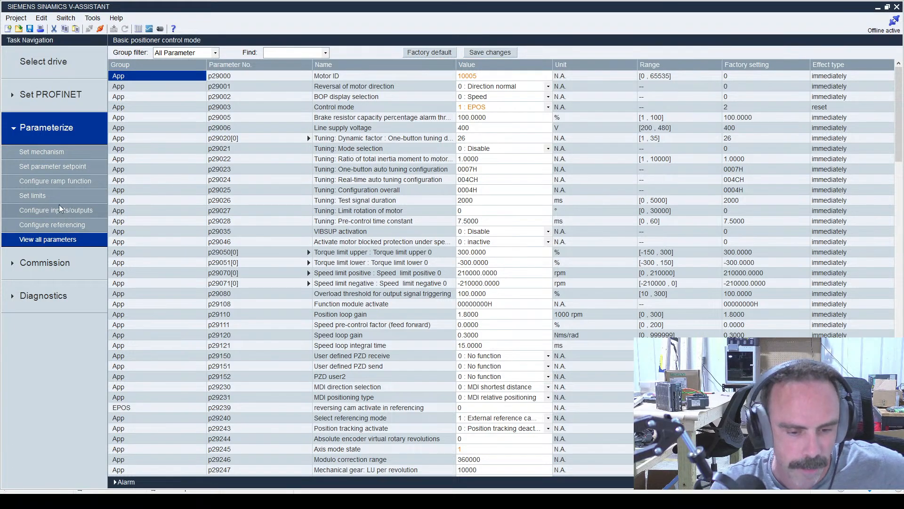
left_click(61, 183)
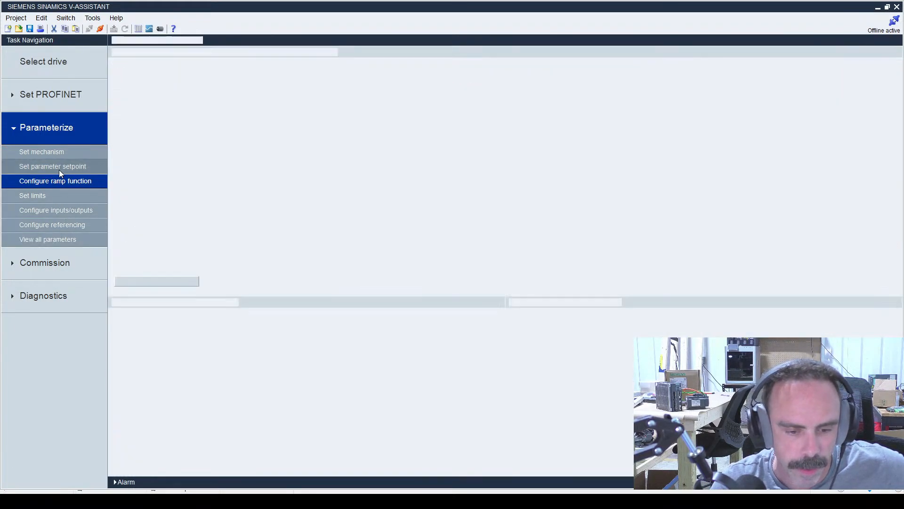
left_click(59, 167)
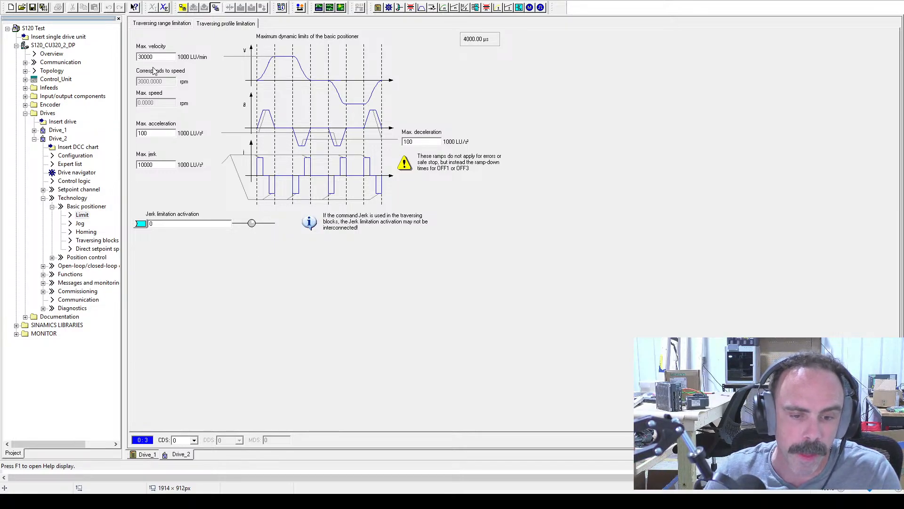
In the S120 Test project, check Drive_2's maximum velocity limit and open its position control mechanics
left_click(164, 57)
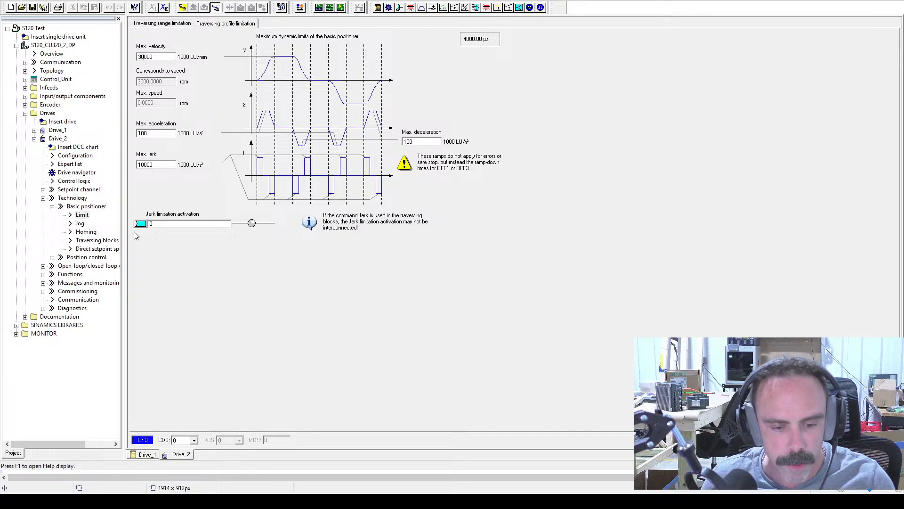
double_click(57, 259)
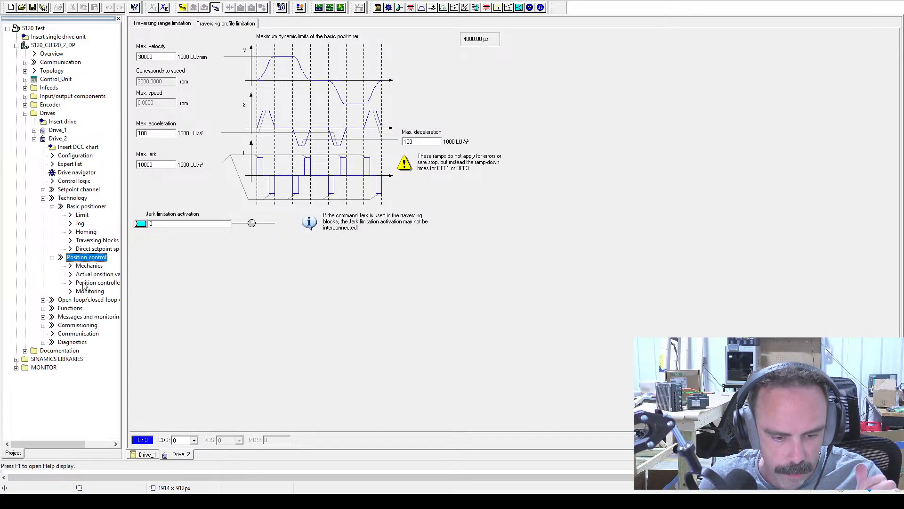
left_click(89, 266)
double_click(87, 266)
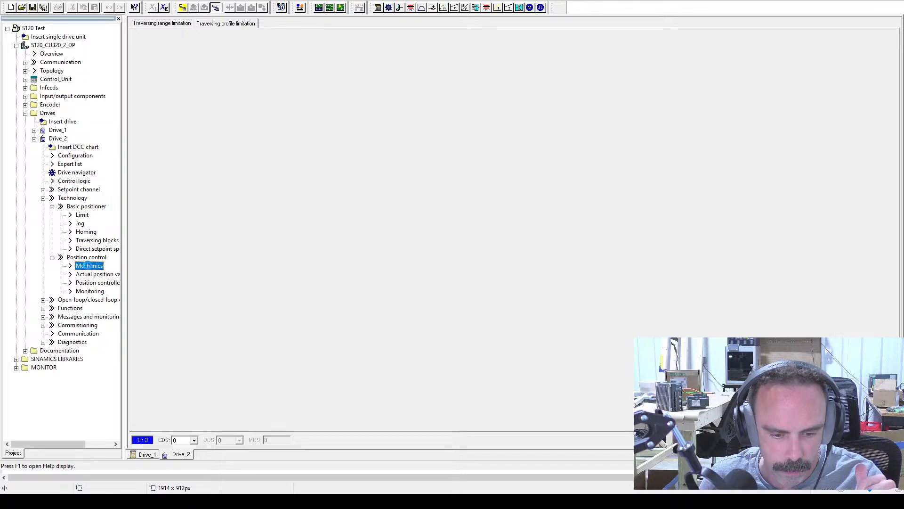
Check the modulo range, unlock the mechanics for editing and select the LU per load revolution value
left_click(225, 206)
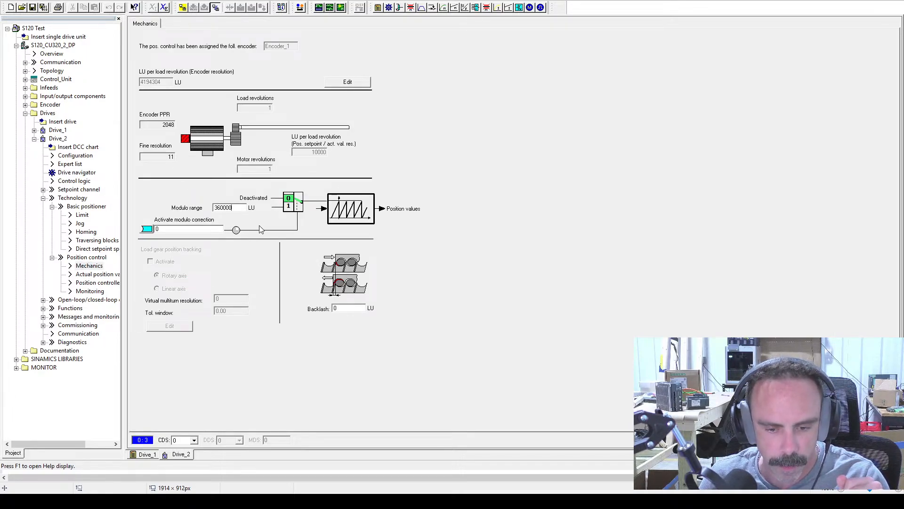
key("Return")
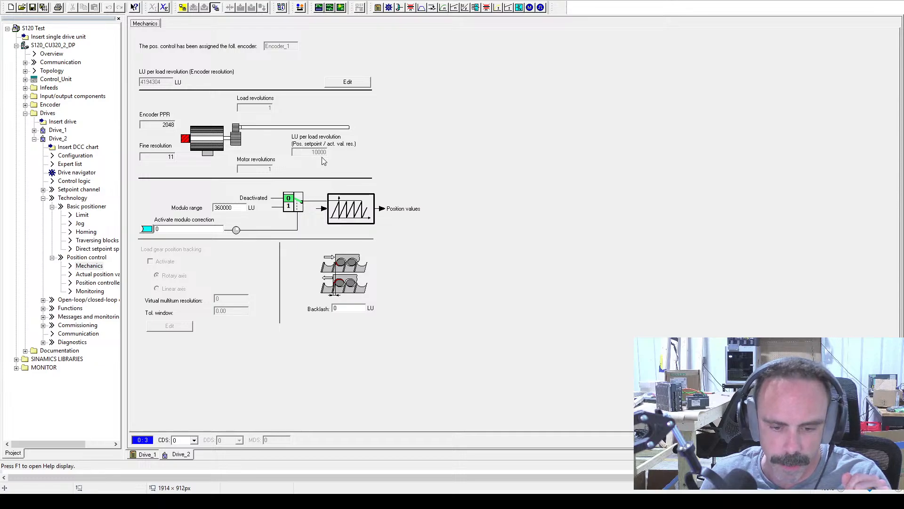
left_click(347, 82)
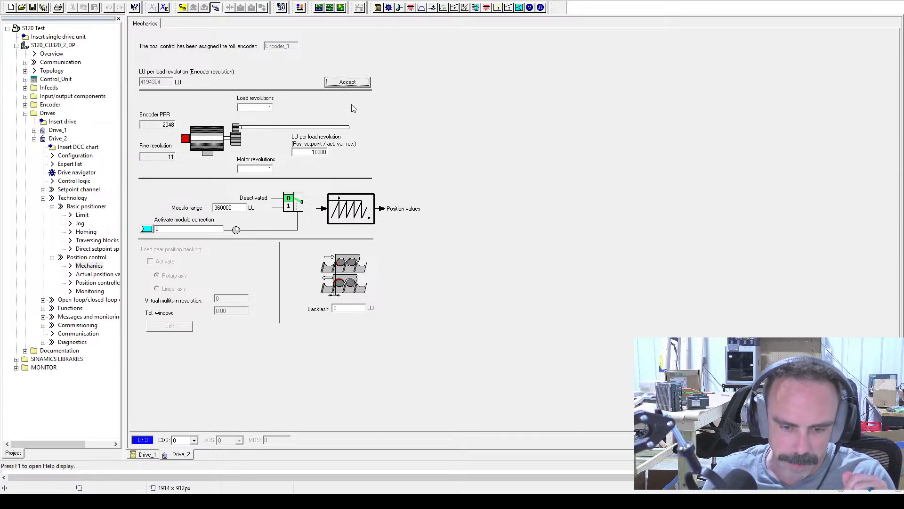
left_click_drag(311, 153, 387, 150)
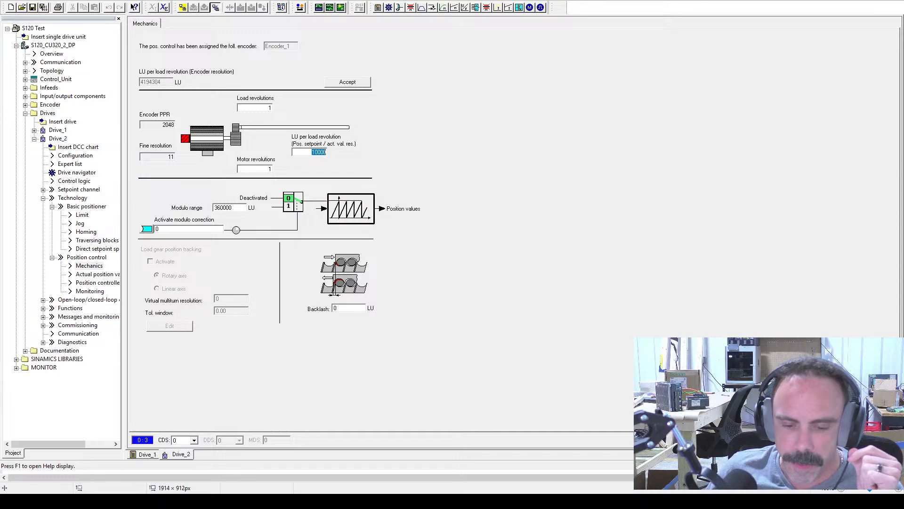
Switch to Paint and clear all the old sketches from the canvas
left_click(356, 501)
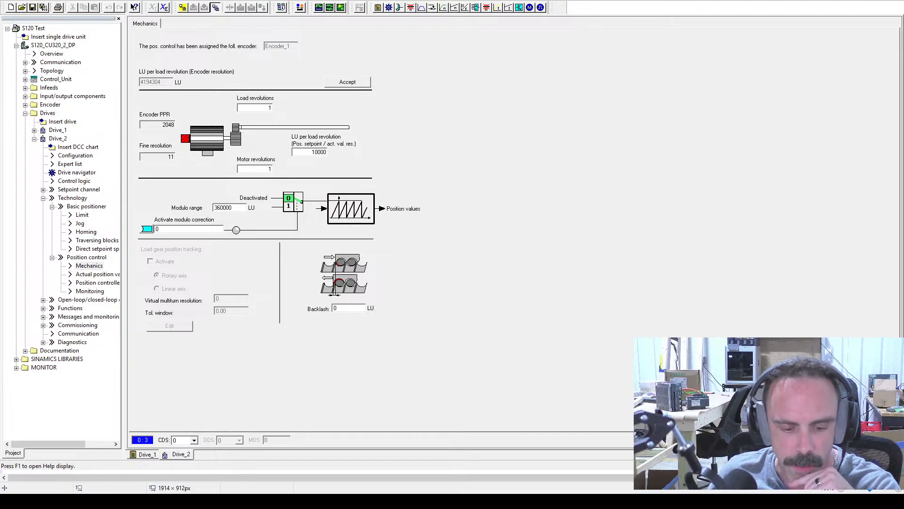
key("alt+Tab")
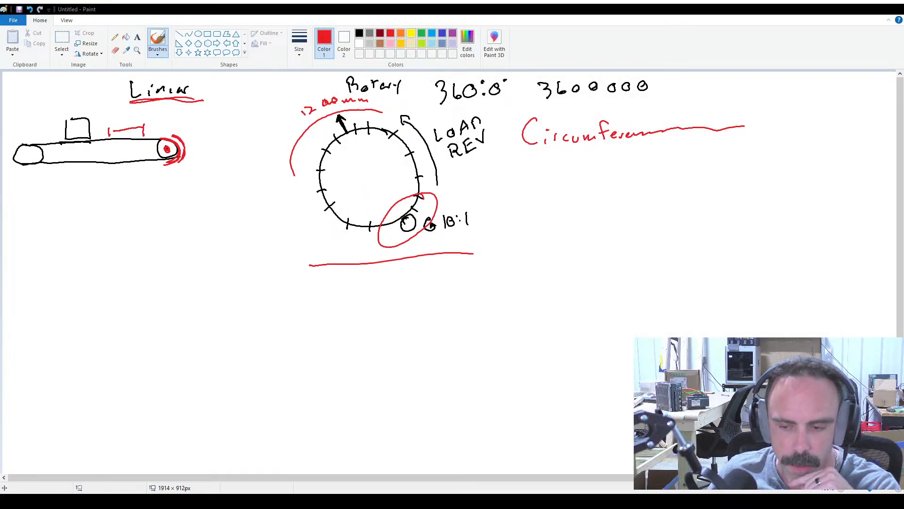
key("alt+Tab")
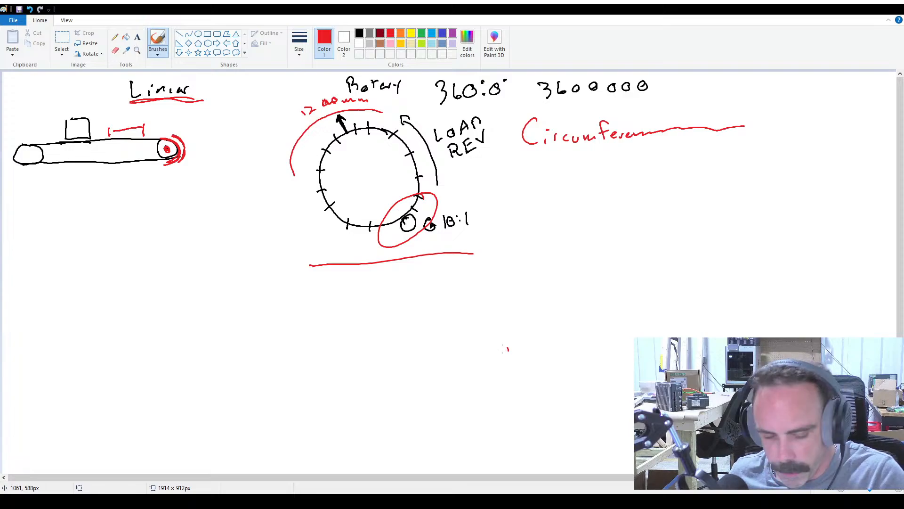
key("ctrl+a")
key("Delete")
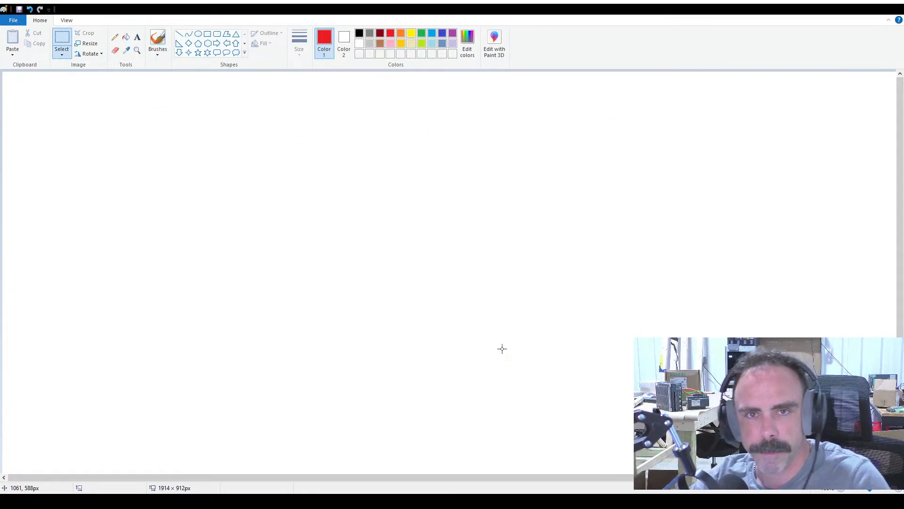
key("ctrl+z")
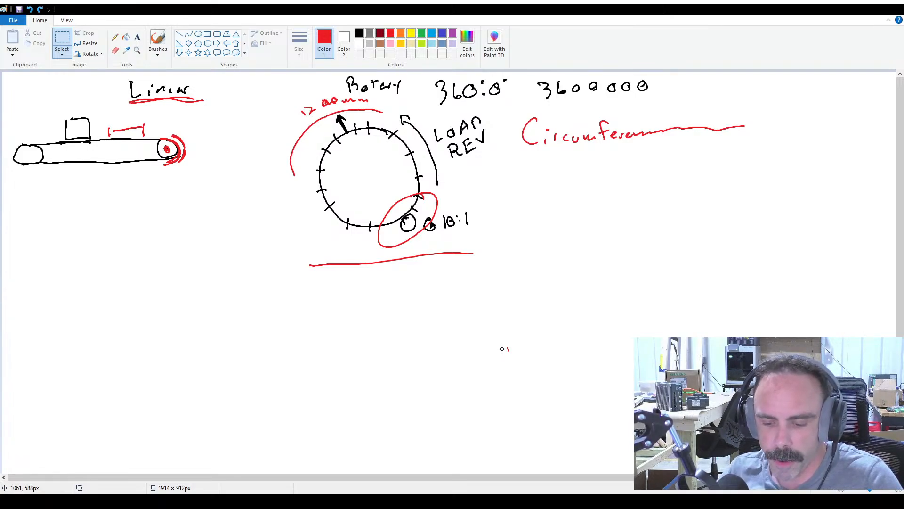
key("ctrl+y")
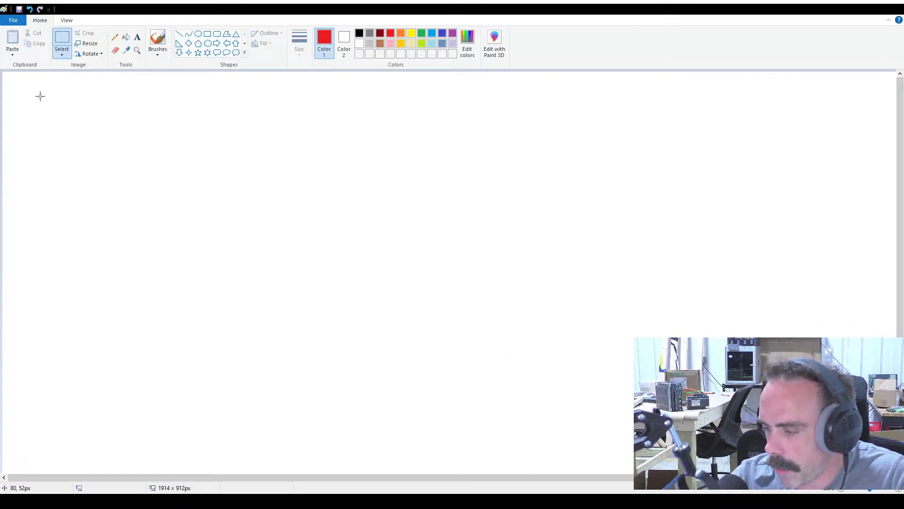
With the red brush, write the fraction 30,000,000 LU over min and add lines for a second conversion factor
left_click_drag(15, 79, 18, 103)
left_click(157, 31)
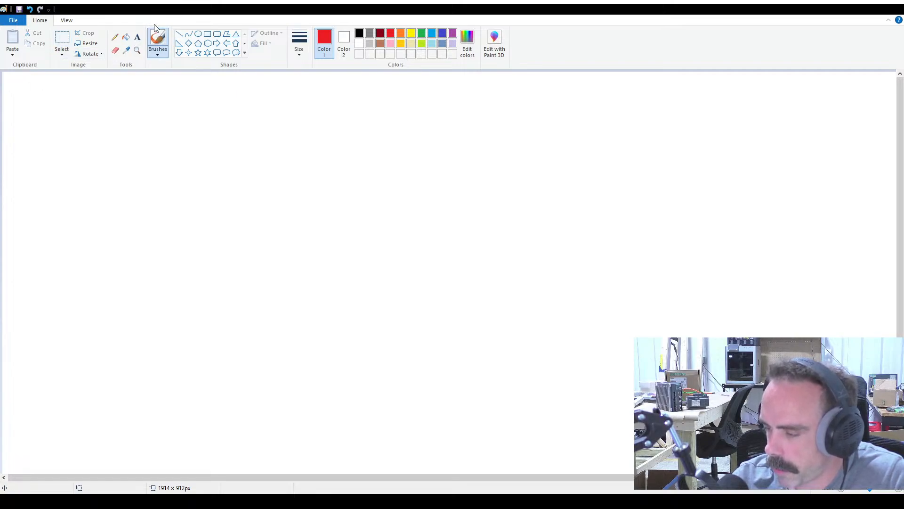
mouse_move(17, 83)
left_mouse_down()
mouse_move(30, 85)
mouse_move(19, 107)
mouse_move(57, 96)
mouse_move(51, 84)
mouse_move(63, 104)
mouse_move(76, 84)
mouse_move(89, 93)
mouse_move(109, 84)
mouse_move(124, 99)
mouse_move(140, 83)
mouse_move(198, 89)
mouse_move(219, 81)
left_mouse_up()
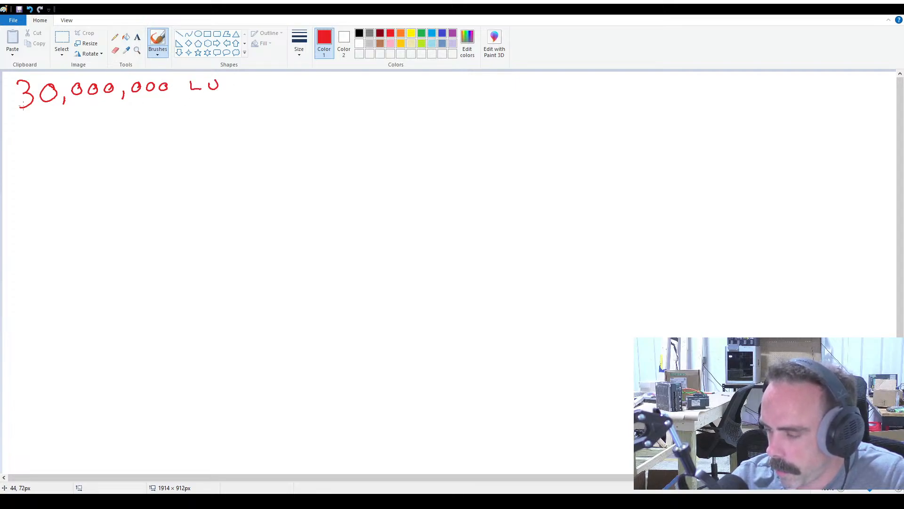
mouse_move(23, 105)
left_mouse_down()
mouse_move(239, 98)
mouse_move(218, 115)
mouse_move(241, 116)
mouse_move(250, 98)
mouse_move(253, 122)
mouse_move(301, 97)
mouse_move(406, 97)
left_mouse_up()
left_click(224, 105)
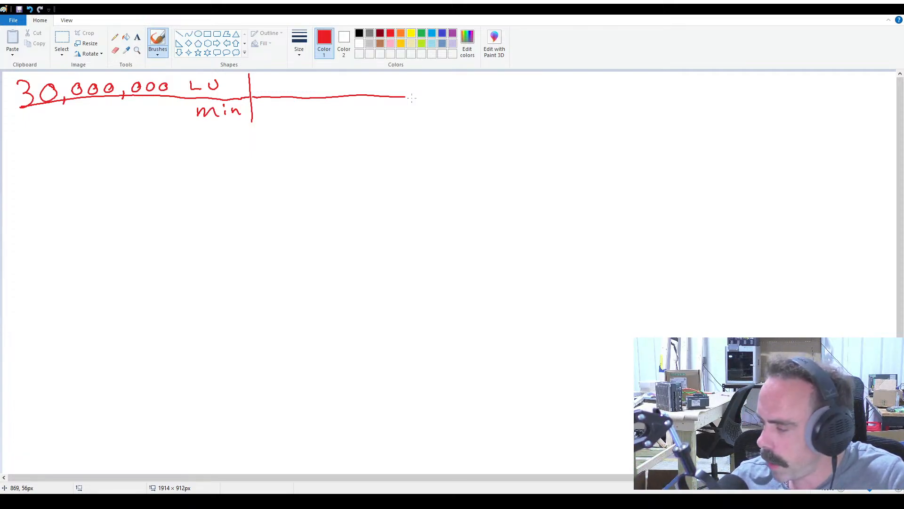
Write rot/min as the target unit and fill in the conversion factor as rot over 10000 LU
mouse_move(749, 78)
left_mouse_down()
mouse_move(749, 86)
mouse_move(756, 78)
mouse_move(773, 86)
left_mouse_up()
mouse_move(769, 81)
left_mouse_down()
mouse_move(781, 92)
mouse_move(776, 106)
mouse_move(802, 108)
left_mouse_up()
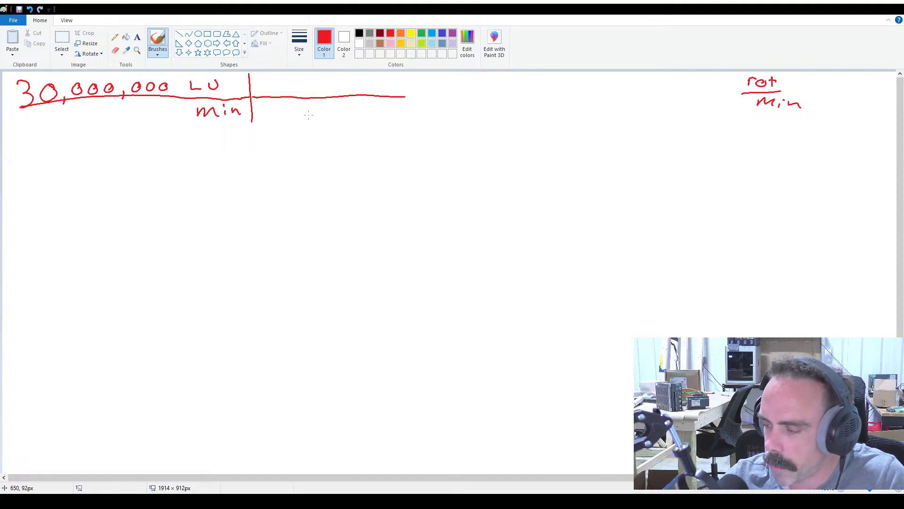
mouse_move(306, 102)
left_mouse_down()
mouse_move(300, 113)
mouse_move(306, 104)
mouse_move(315, 113)
mouse_move(323, 104)
mouse_move(375, 109)
mouse_move(389, 102)
mouse_move(380, 84)
left_mouse_up()
left_click_drag(388, 86, 388, 86)
left_click_drag(394, 78, 396, 92)
left_click_drag(390, 84, 401, 83)
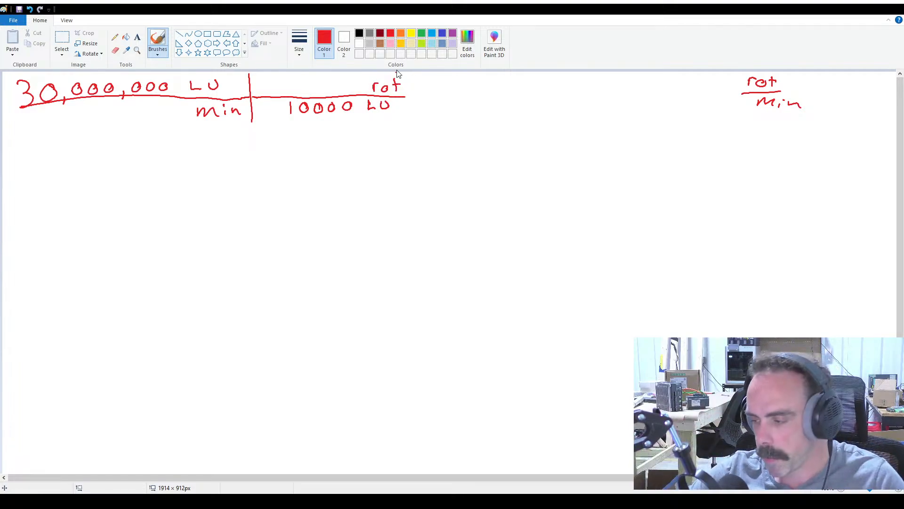
Strike out LU in both fractions and add an equals sign after the conversion factor
left_click_drag(189, 78, 222, 90)
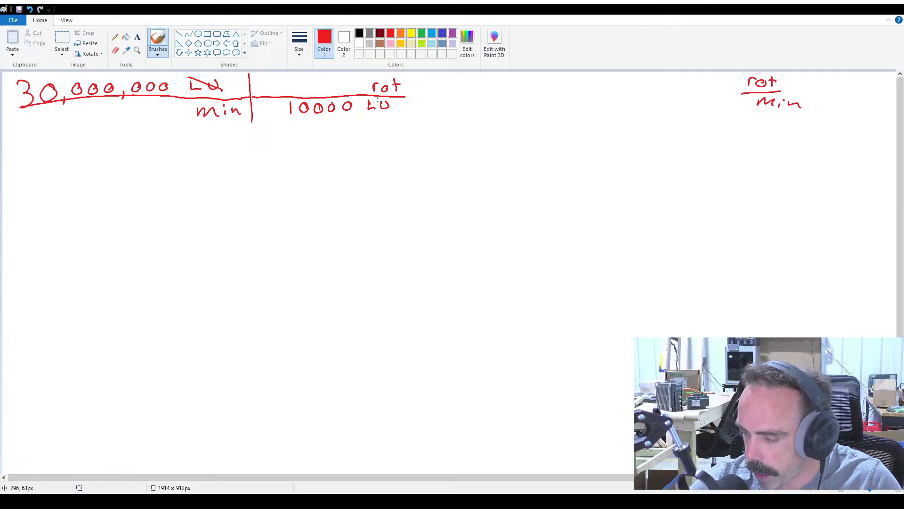
mouse_move(365, 96)
left_mouse_down()
mouse_move(396, 114)
mouse_move(430, 92)
left_mouse_up()
left_click_drag(420, 102, 432, 100)
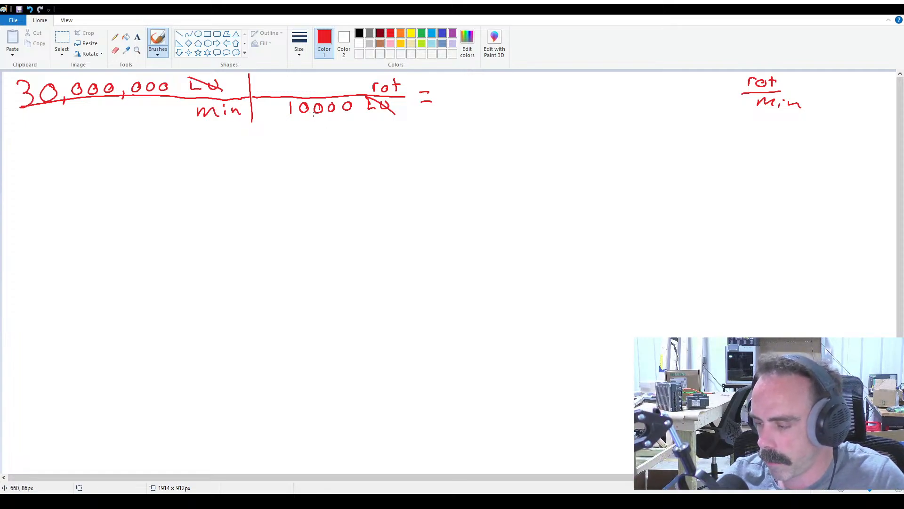
Write 3000 rot/min as the result, strike out the cancelling zeros in the fractions and underline 3000
mouse_move(467, 81)
left_mouse_down()
mouse_move(468, 92)
mouse_move(493, 80)
left_mouse_up()
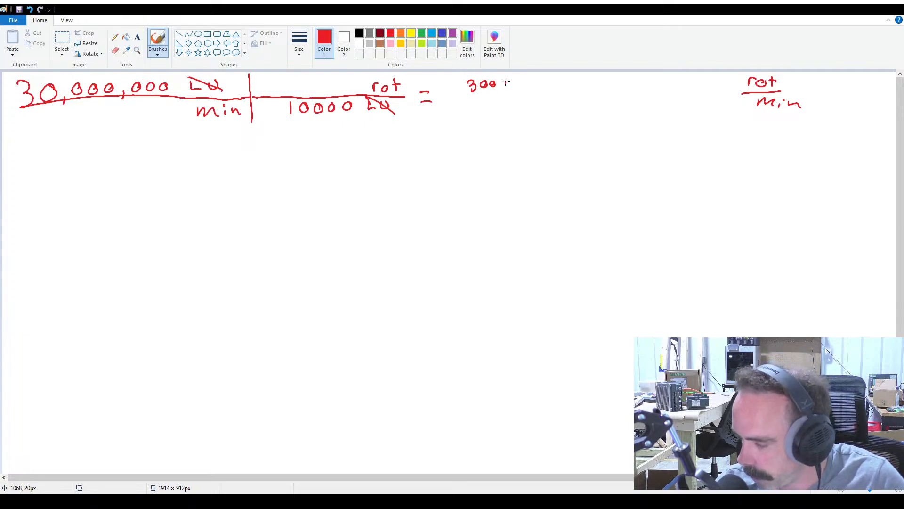
left_click_drag(503, 81, 505, 83)
mouse_move(350, 99)
left_mouse_down()
mouse_move(343, 110)
mouse_move(295, 108)
left_mouse_up()
left_click_drag(160, 85, 97, 98)
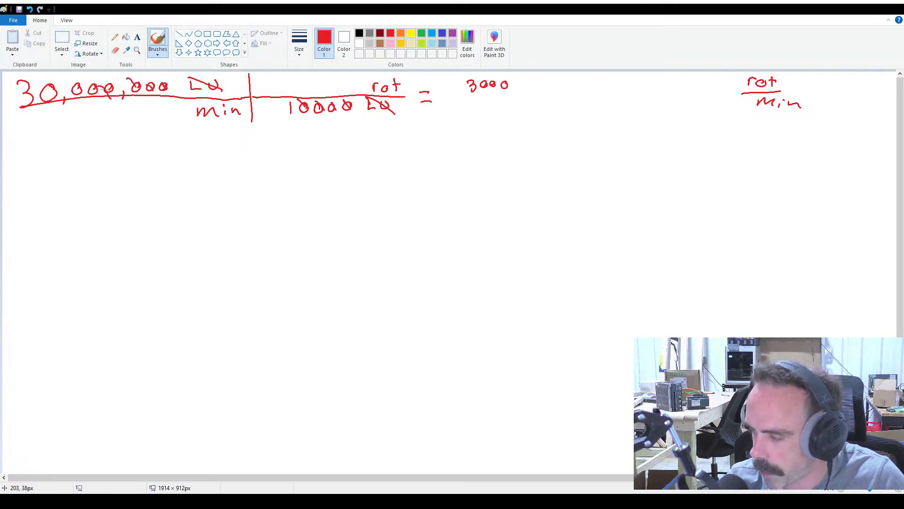
mouse_move(525, 91)
left_mouse_down()
mouse_move(531, 82)
mouse_move(543, 90)
left_mouse_up()
mouse_move(541, 84)
left_mouse_down()
mouse_move(553, 92)
mouse_move(544, 107)
mouse_move(567, 108)
left_mouse_up()
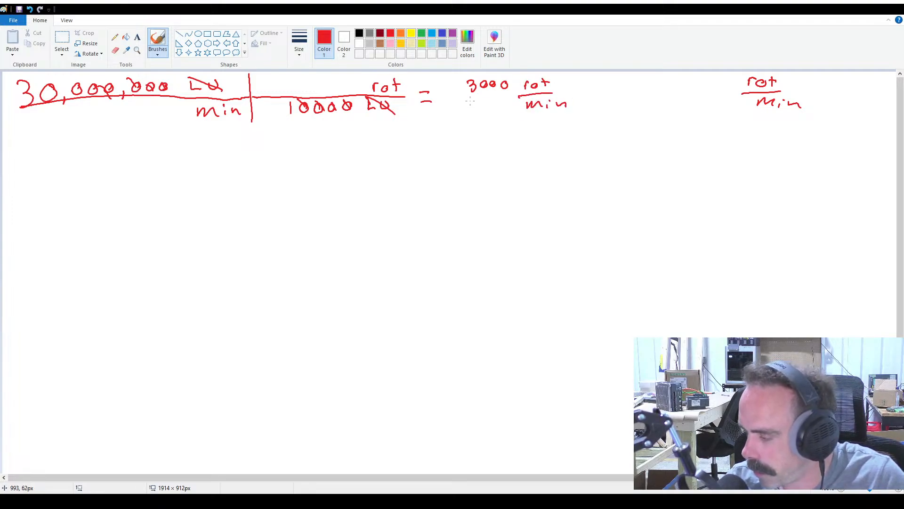
left_click_drag(465, 100, 524, 96)
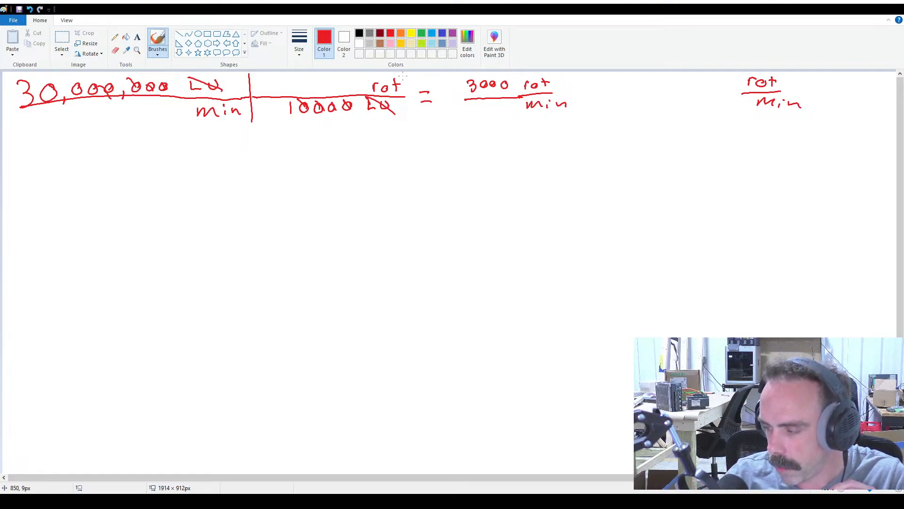
Close the expression with a bracket, add a 10/1 gear ratio factor and extend the result to 30000 rot/min
mouse_move(399, 74)
left_mouse_down()
mouse_move(413, 76)
mouse_move(403, 117)
left_mouse_up()
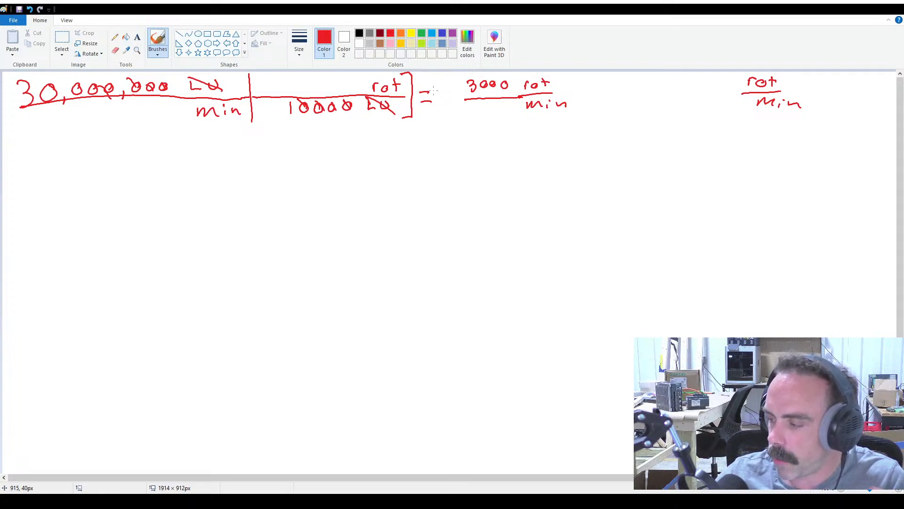
mouse_move(426, 77)
left_mouse_down()
mouse_move(426, 86)
mouse_move(431, 79)
mouse_move(445, 93)
mouse_move(438, 111)
left_mouse_up()
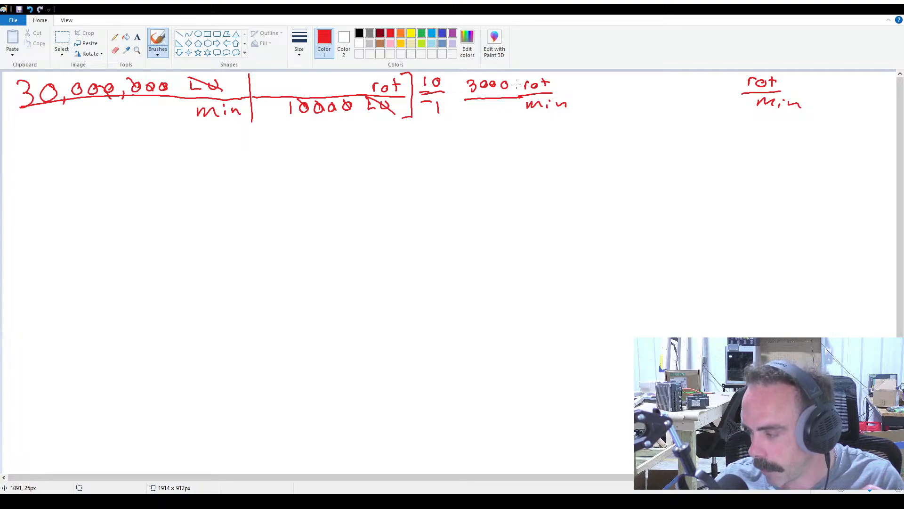
mouse_move(521, 81)
left_mouse_down()
mouse_move(518, 89)
mouse_move(517, 79)
left_mouse_up()
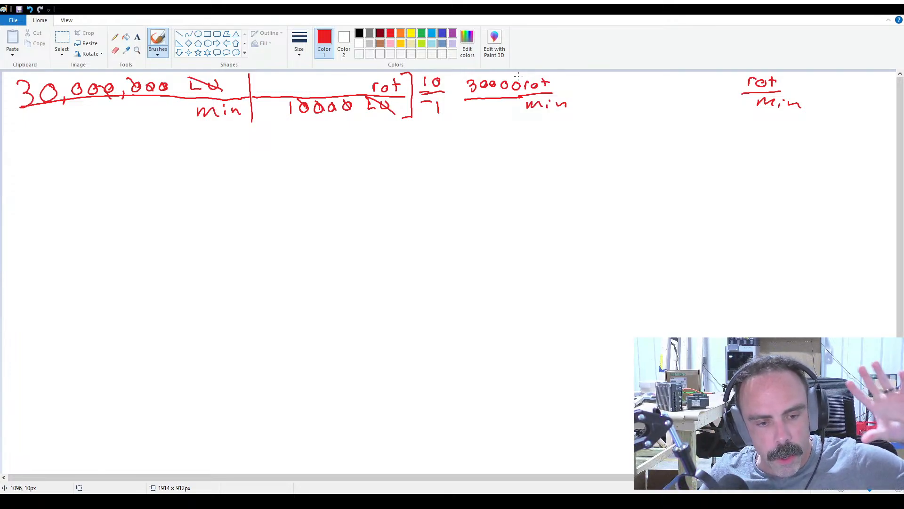
Write 1000 LU/rot below the equation, then underline and box the number 1000
left_click_drag(198, 157, 199, 192)
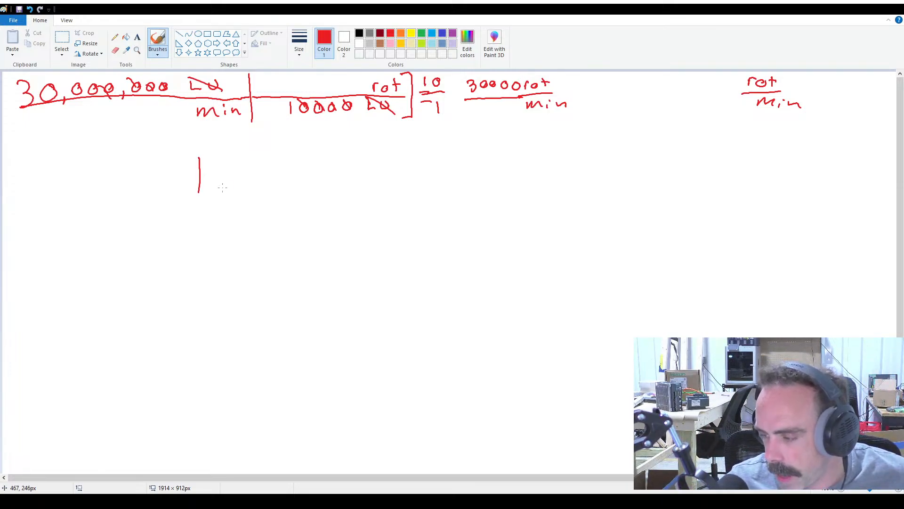
mouse_move(226, 165)
left_mouse_down()
mouse_move(367, 170)
mouse_move(380, 182)
left_mouse_up()
mouse_move(335, 208)
left_mouse_down()
mouse_move(338, 217)
mouse_move(343, 206)
left_mouse_up()
left_click_drag(353, 209, 371, 216)
left_click_drag(359, 207, 375, 203)
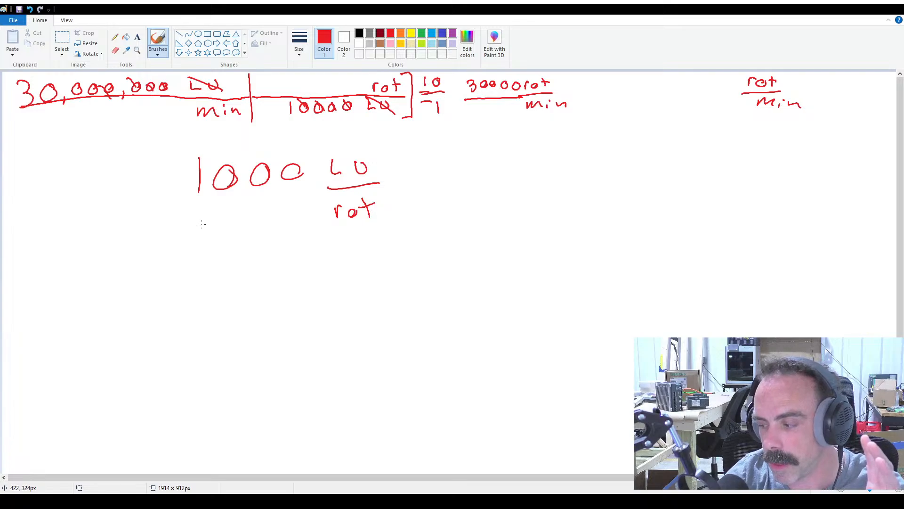
left_click_drag(185, 217, 283, 202)
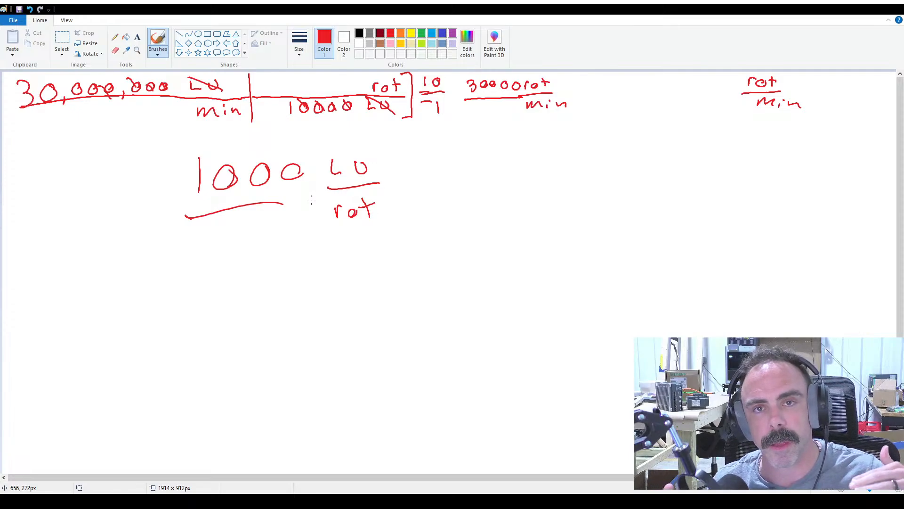
mouse_move(172, 149)
left_mouse_down()
mouse_move(336, 226)
mouse_move(172, 150)
left_mouse_up()
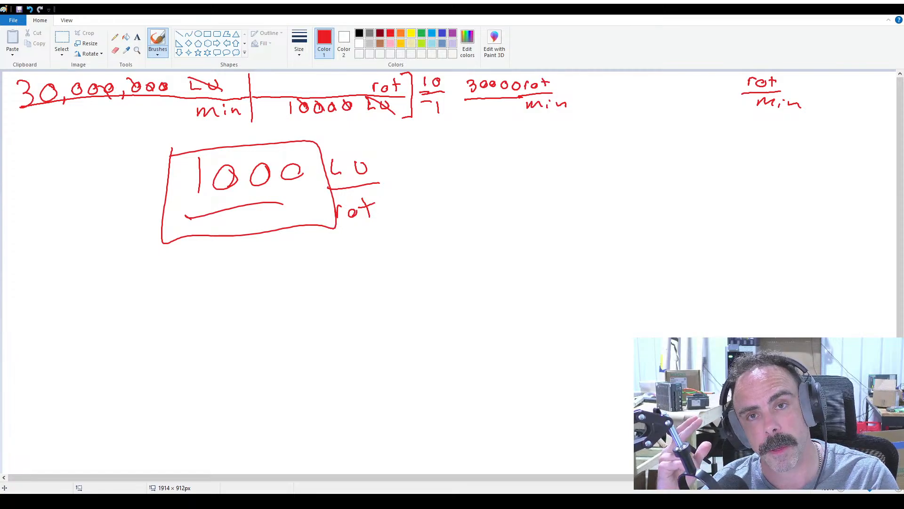
Draw an arrow pointing at the boxed 1000 in the LU/rot value
left_click_drag(85, 180, 133, 183)
left_click_drag(95, 203, 150, 193)
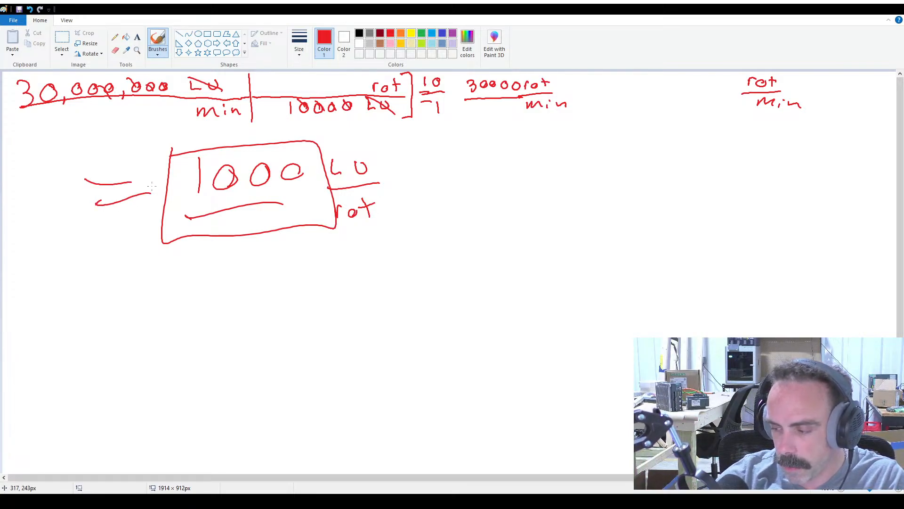
left_click_drag(114, 166, 139, 218)
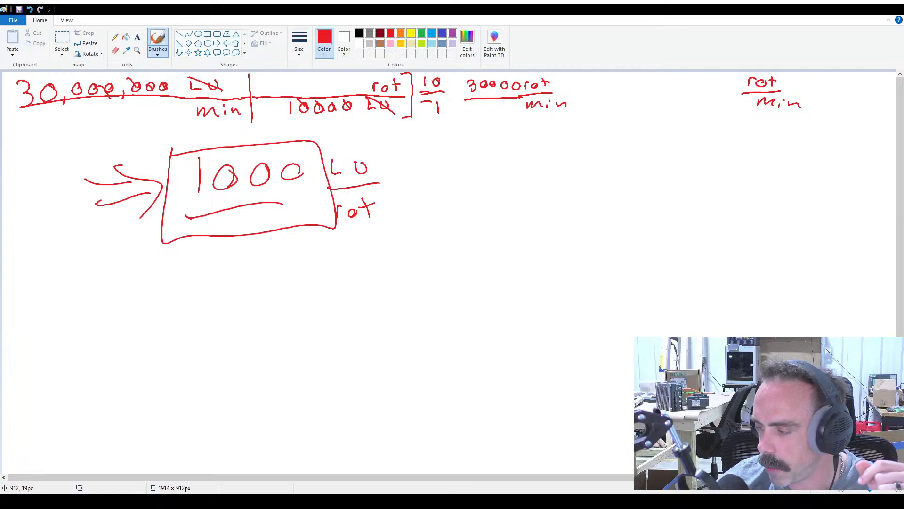
Rewrite the 10/1 gear ratio factor as 1875/1000 and draw a vertical divider after it
mouse_move(441, 78)
left_mouse_down()
mouse_move(440, 88)
mouse_move(460, 89)
left_mouse_up()
mouse_move(458, 77)
left_mouse_down()
mouse_move(446, 102)
mouse_move(466, 101)
mouse_move(473, 114)
left_mouse_up()
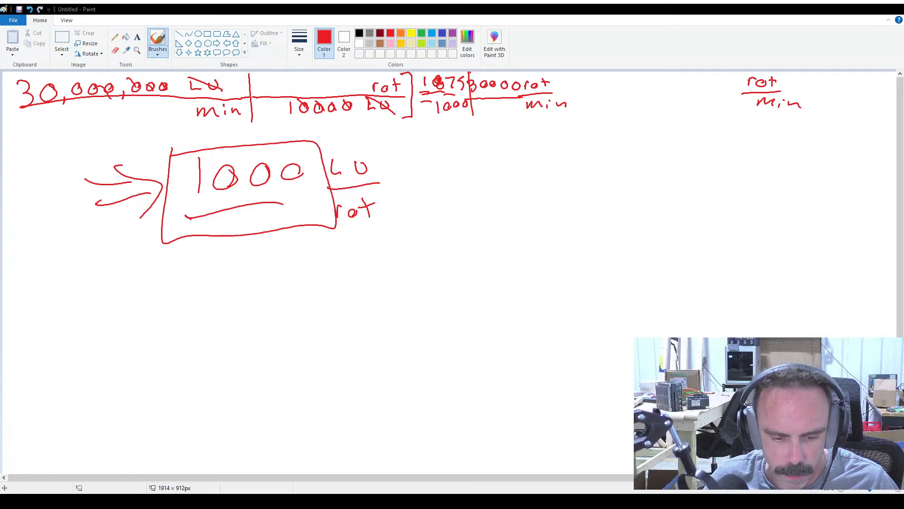
Switch to the S120 Test project and examine Drive_2's maximum velocity and its corresponding speed
key("alt+Tab")
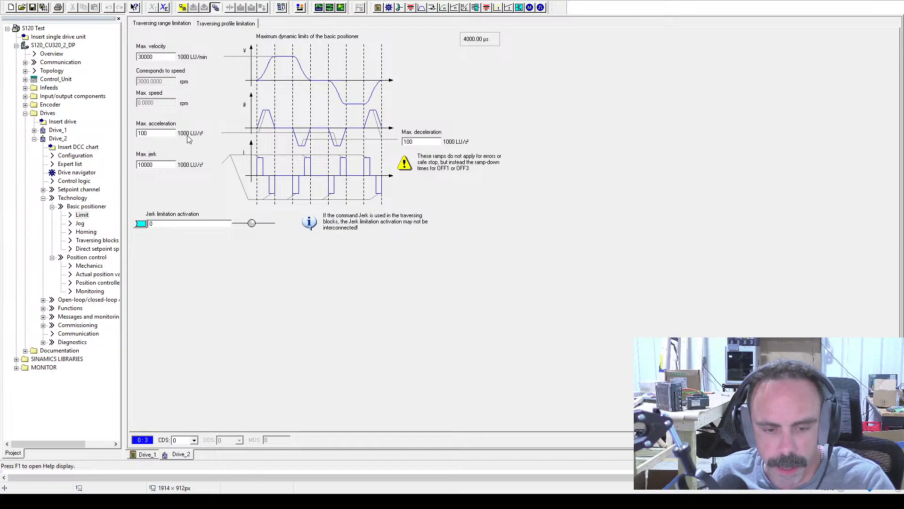
left_click(168, 82)
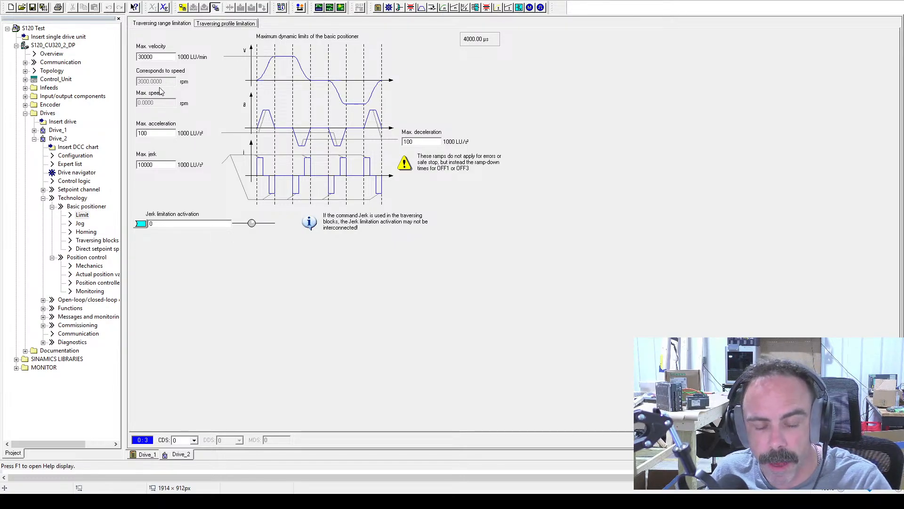
left_click(163, 58)
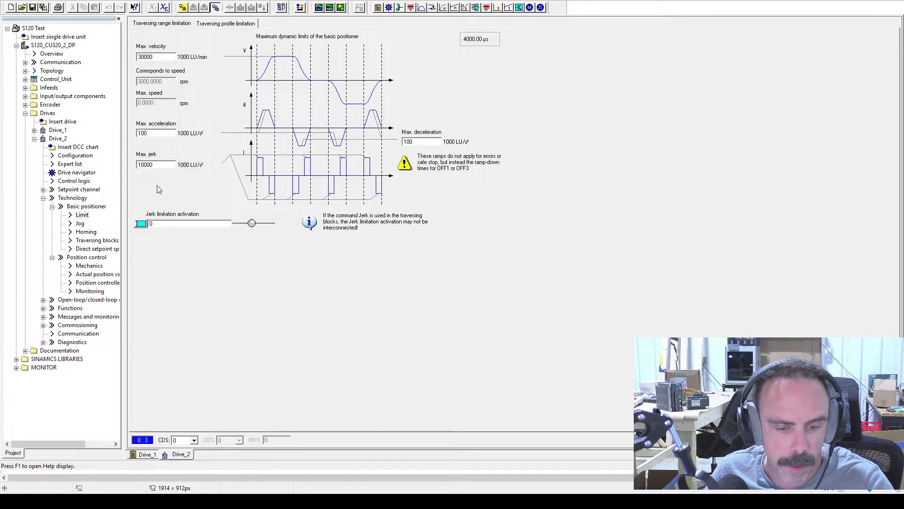
Set the motor revolutions to 10 in Drive_2's position control mechanics and accept the change
left_click(90, 267)
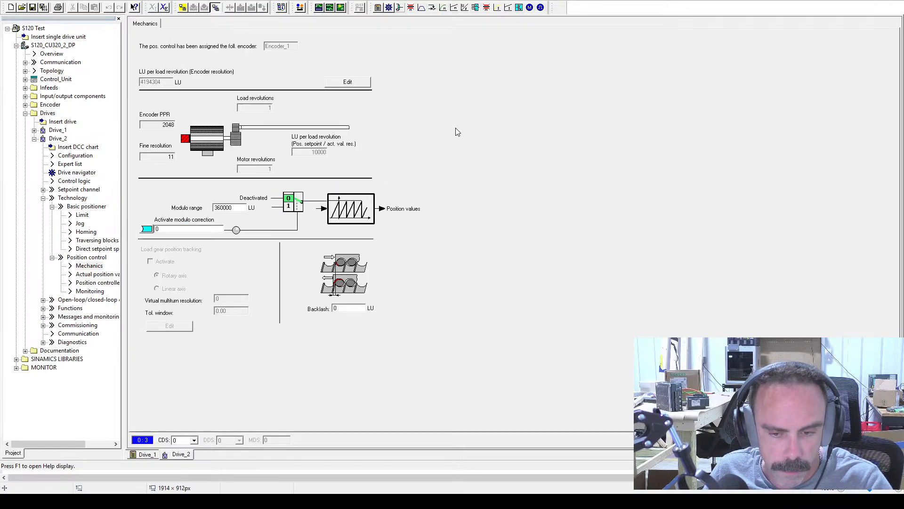
left_click(339, 83)
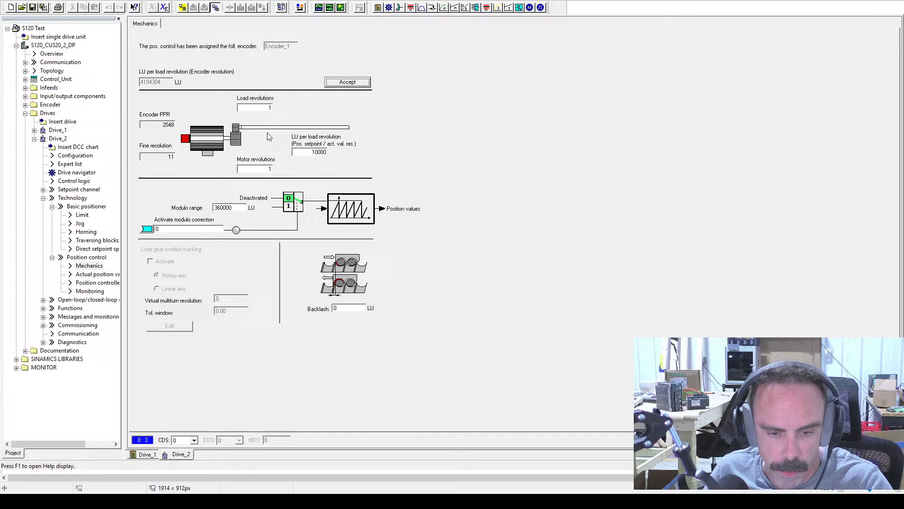
double_click(267, 169)
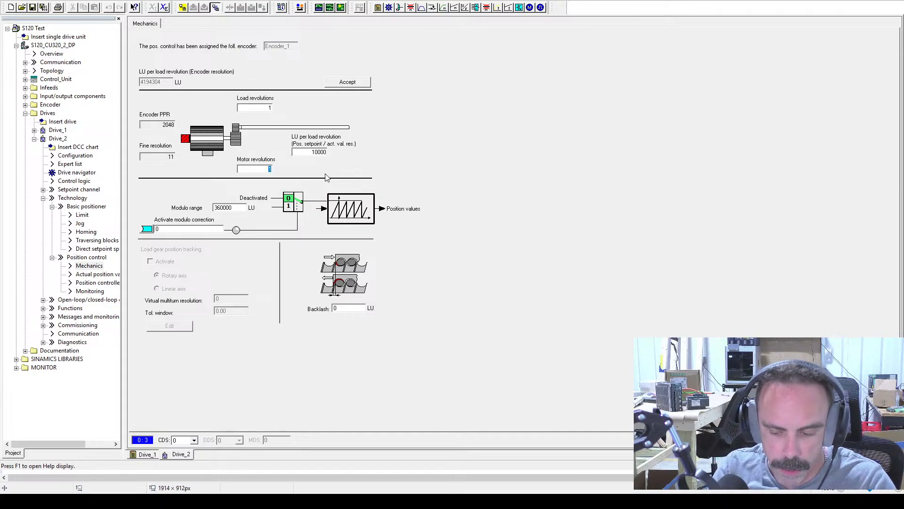
type("1")
key("Return")
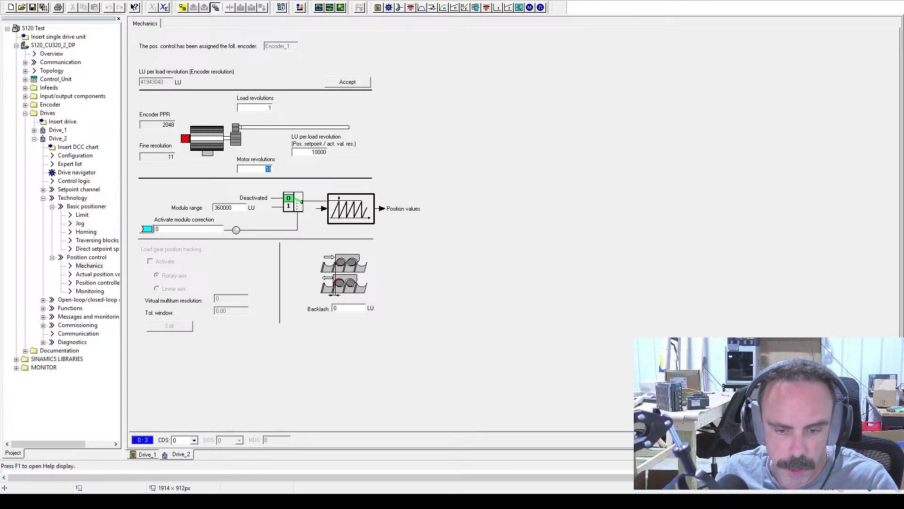
left_click(340, 83)
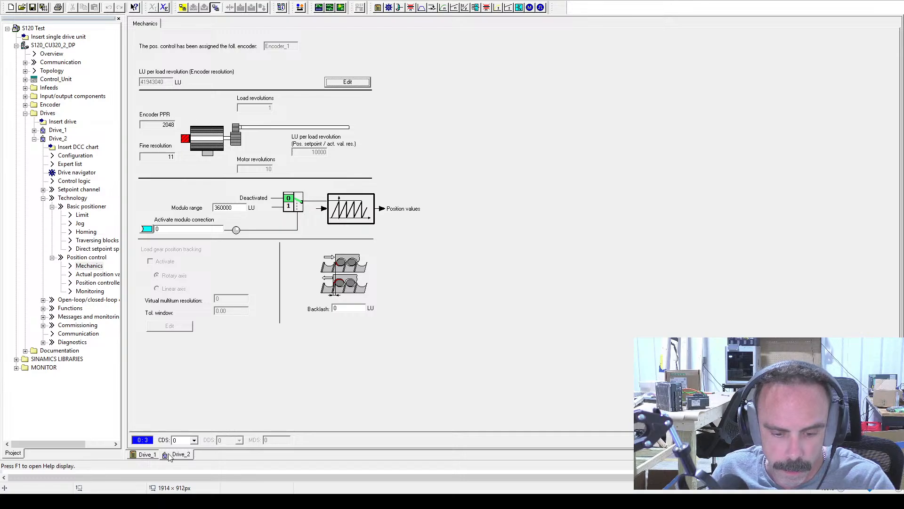
Return to Drive_2's basic positioner limits and examine the corresponding speed and the maximum acceleration
left_click(82, 215)
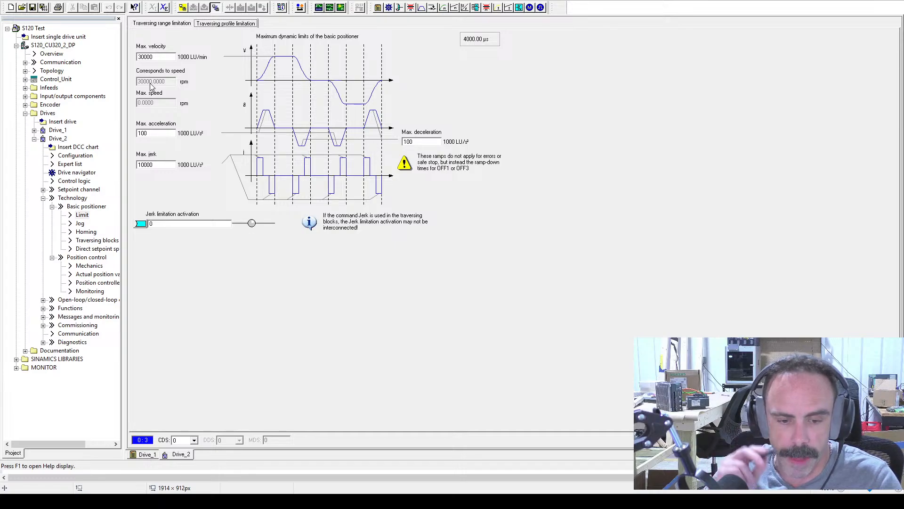
left_click(166, 135)
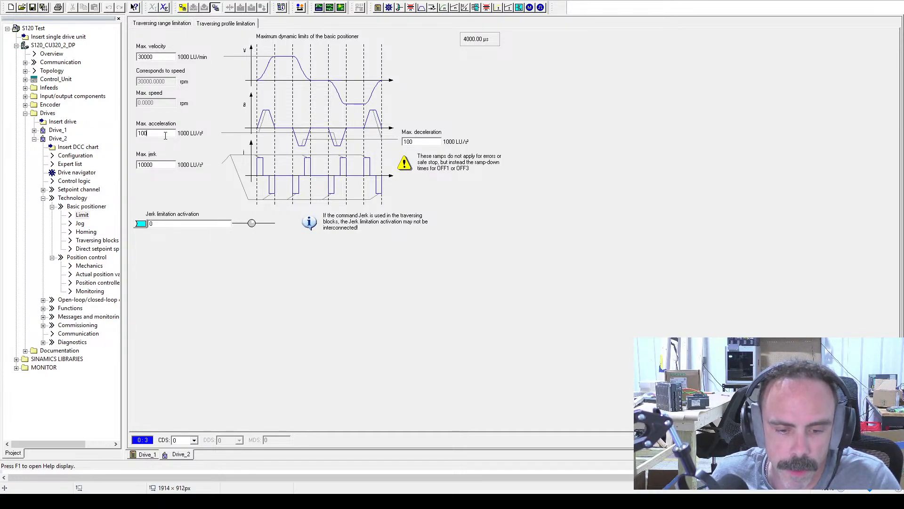
double_click(165, 136)
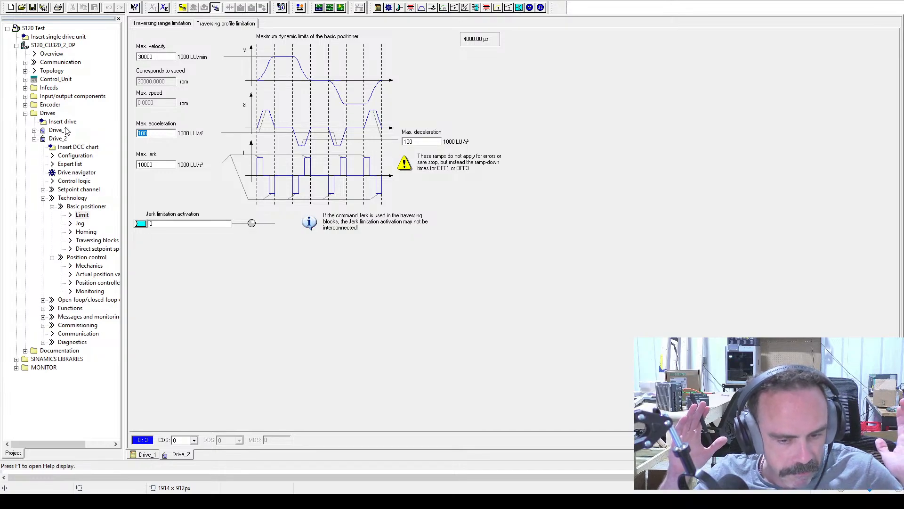
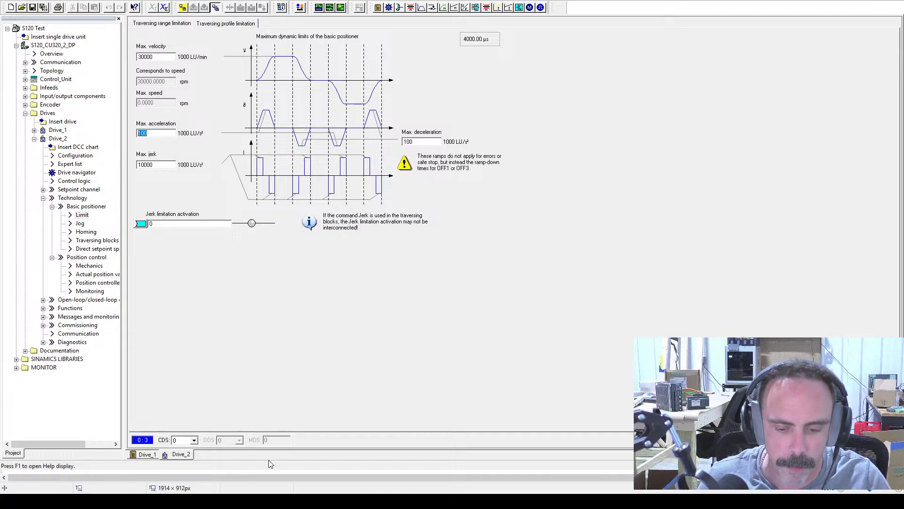
left_click(278, 501)
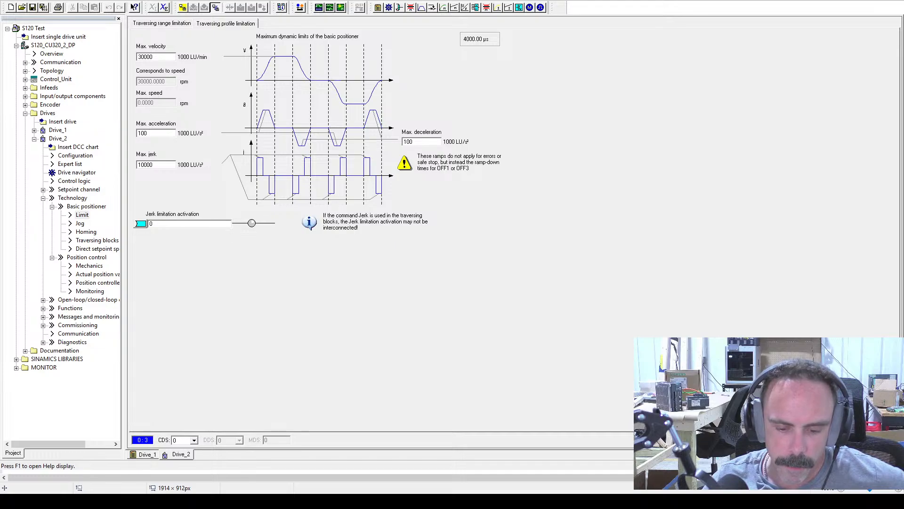
Try 1500 as Drive_2's maximum velocity, and set it to 2000 in units of 1000 LU/min
left_click_drag(164, 57, 111, 57)
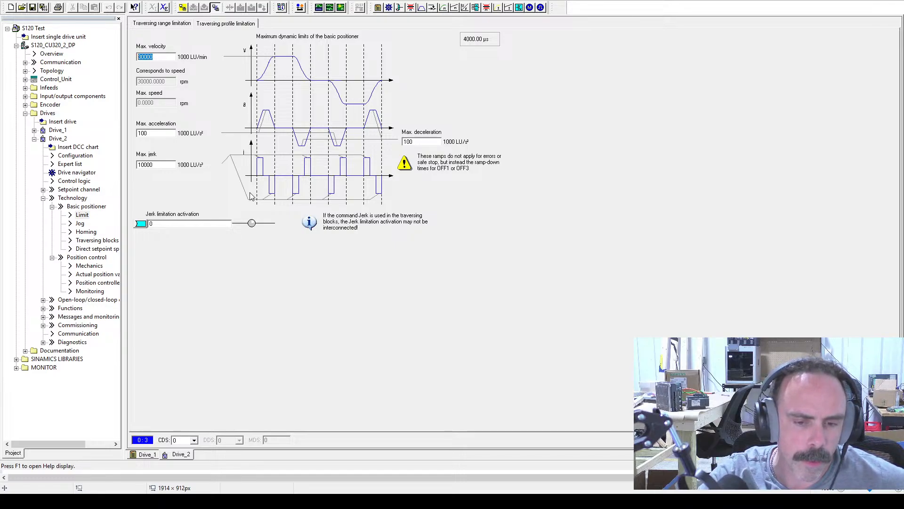
type("1500")
key("Return")
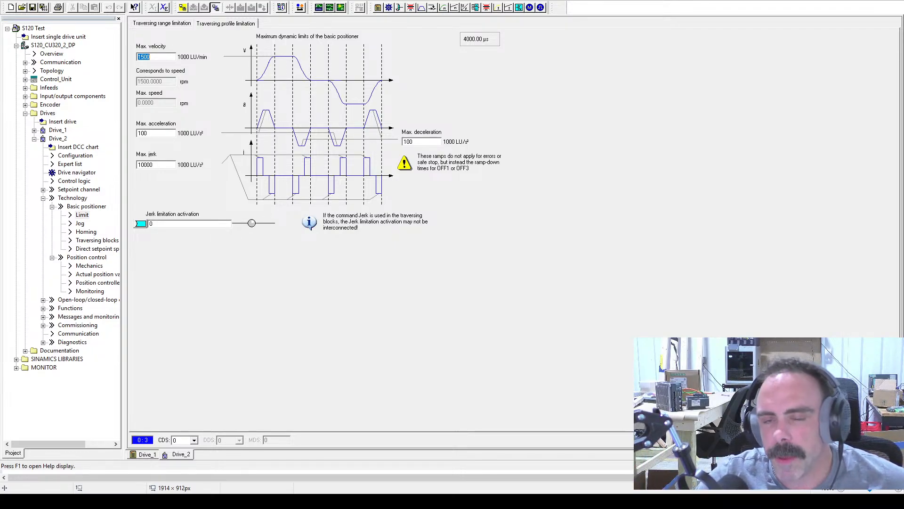
type("2000")
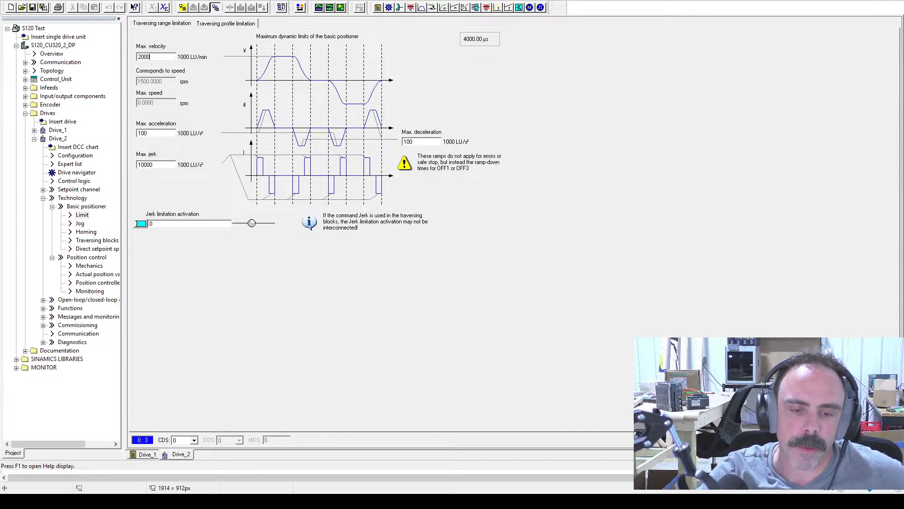
key("Return")
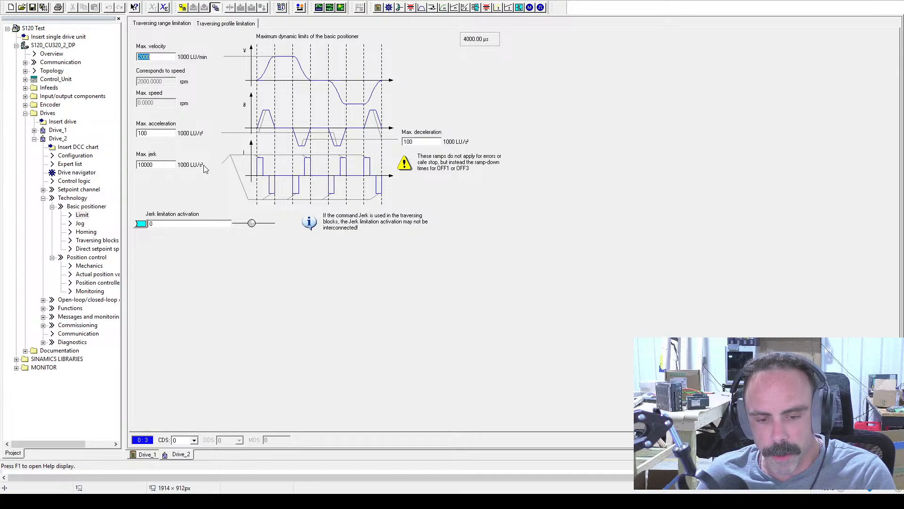
Switch through V-ASSISTANT to the V90 Demo project in TIA Portal and look over Main [OB1] and the network view
key("shift+Tab")
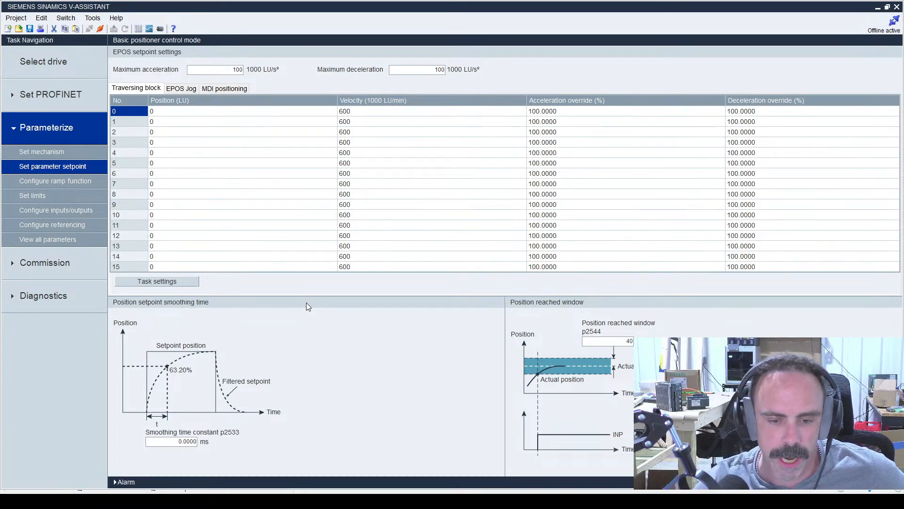
left_click(52, 71)
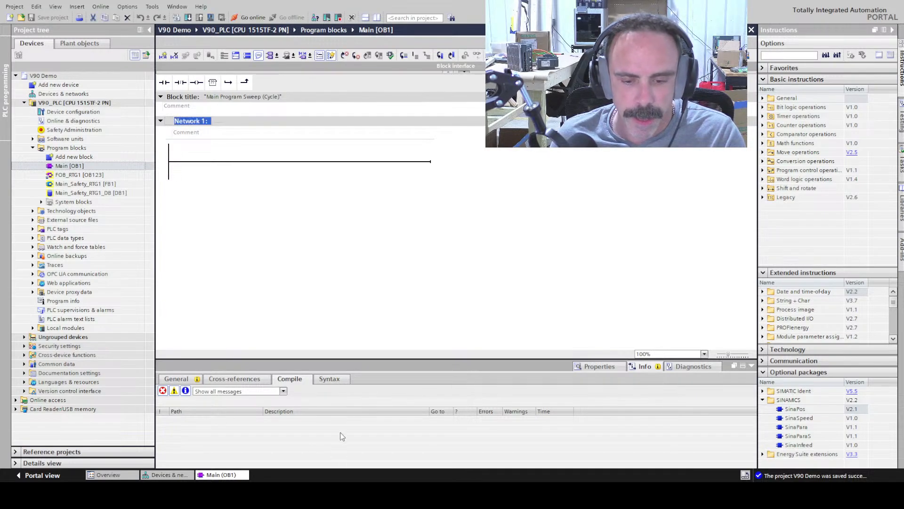
left_click(228, 163)
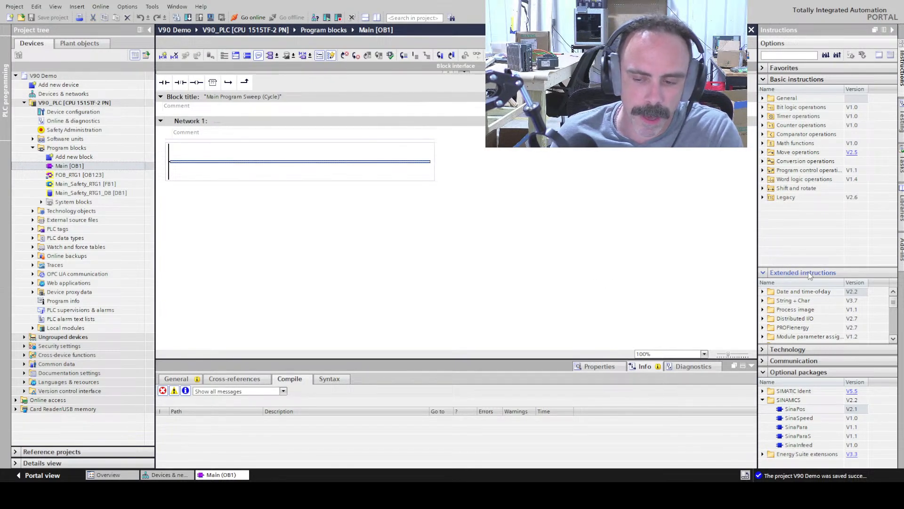
left_click(763, 400)
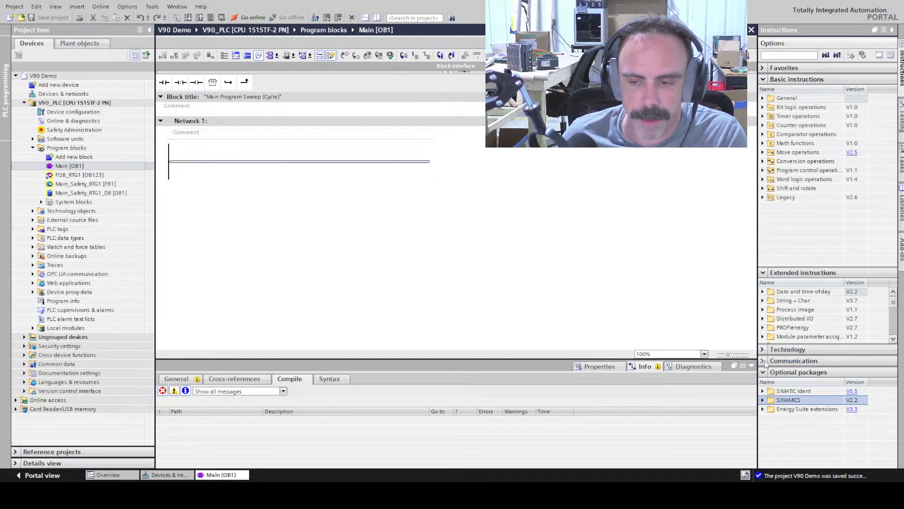
left_click(240, 171)
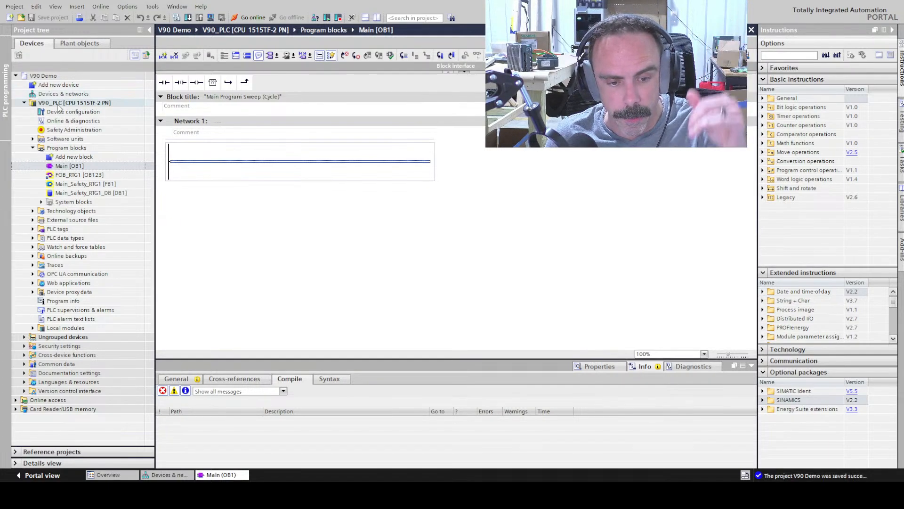
left_click(169, 474)
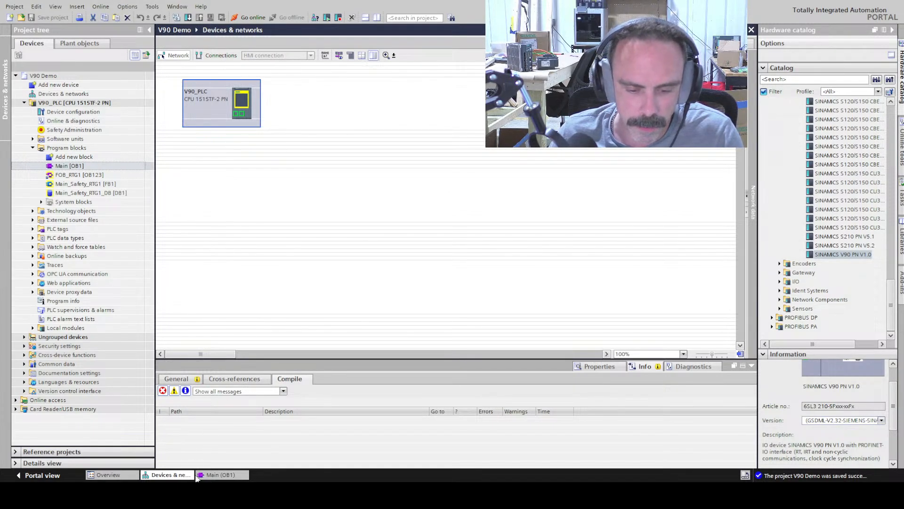
left_click(222, 475)
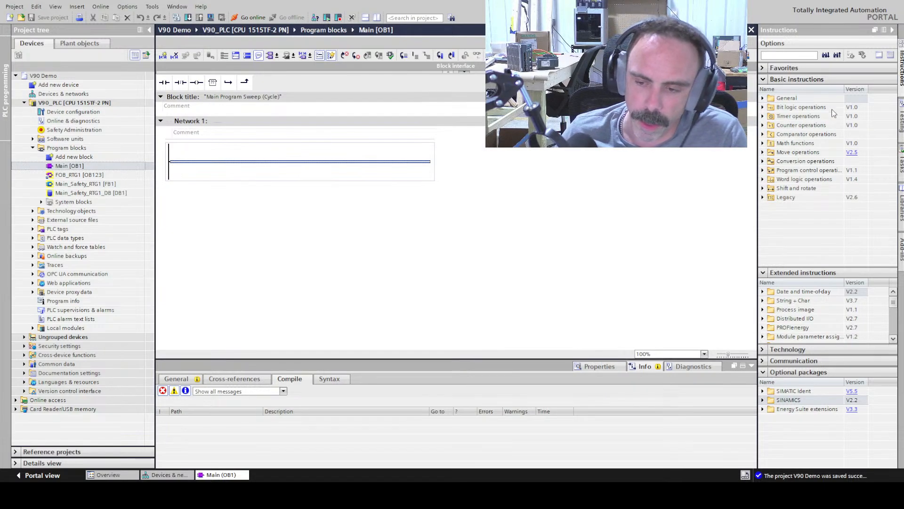
Insert the SinaPos instruction from the SINAMICS optional package into Network 1 of Main [OB1]
left_click(763, 79)
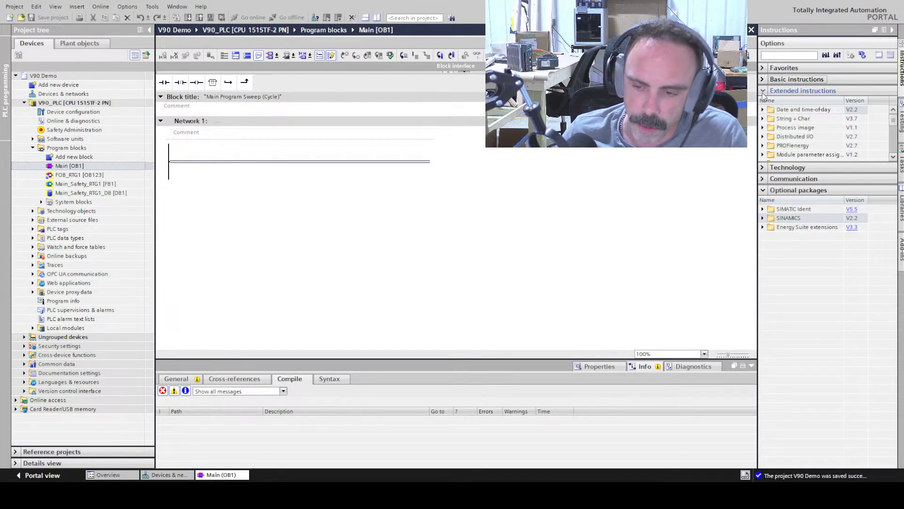
left_click(763, 91)
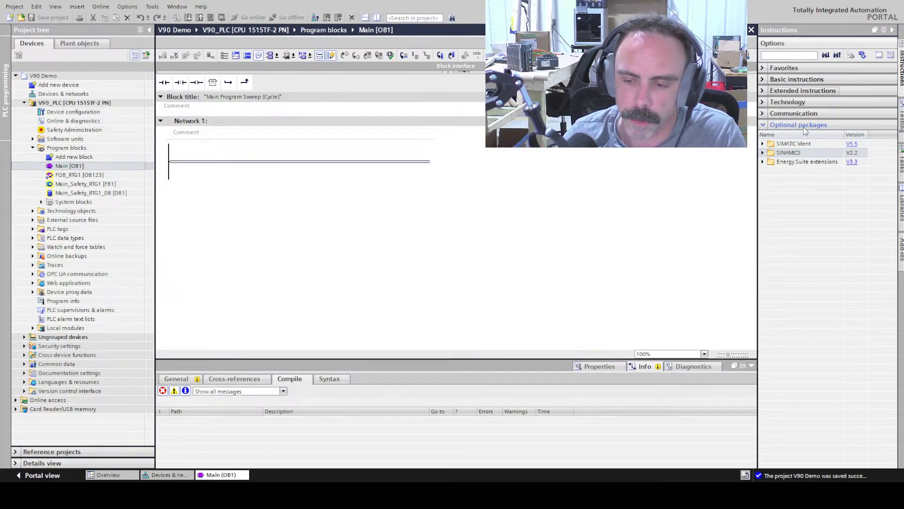
left_click(763, 154)
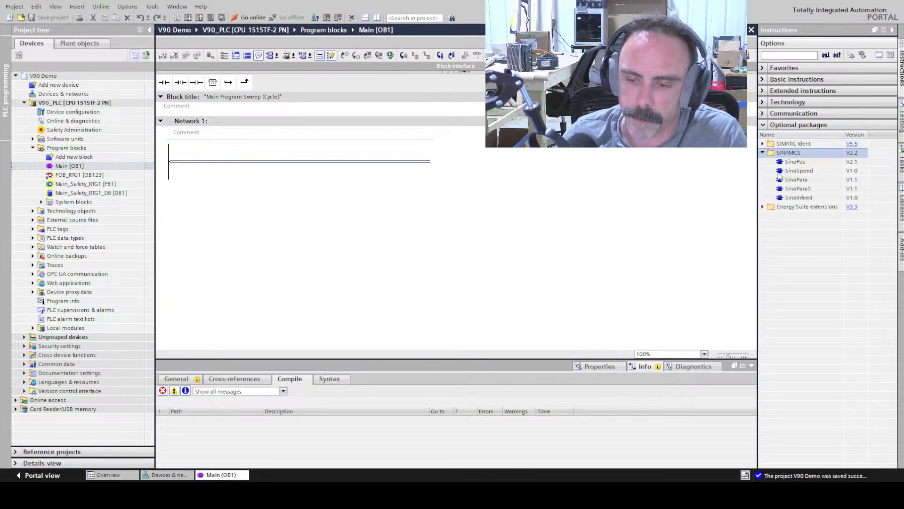
left_click(803, 163)
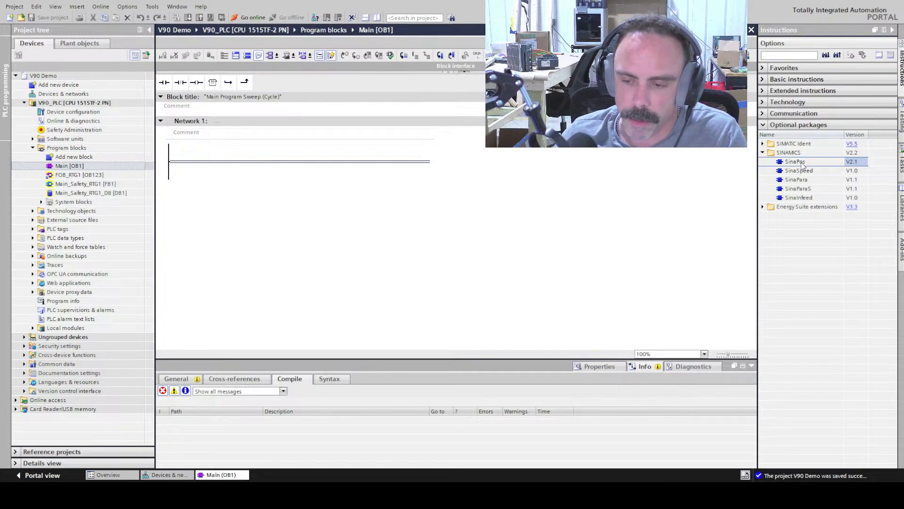
left_click_drag(800, 163, 300, 165)
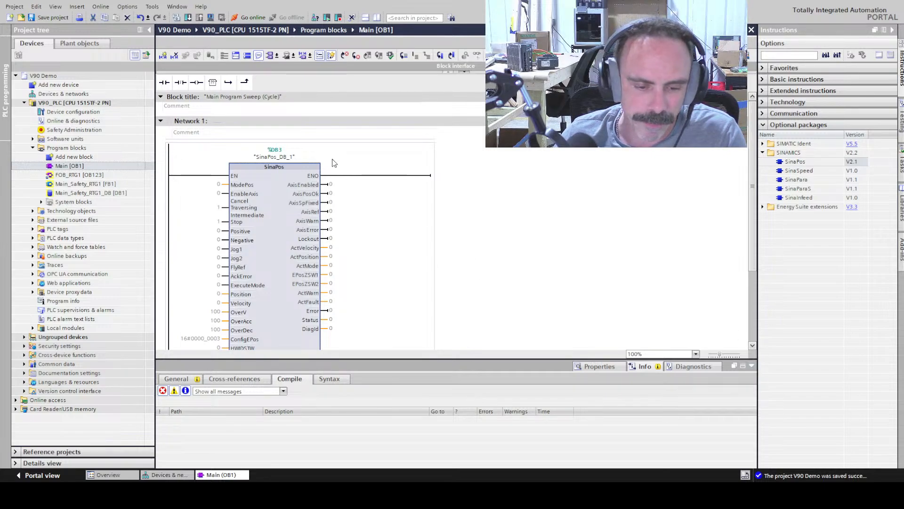
Open the network view and examine where SINAMICS drives are filed in the hardware catalog, under Drives & starters and Other field devices
double_click(62, 94)
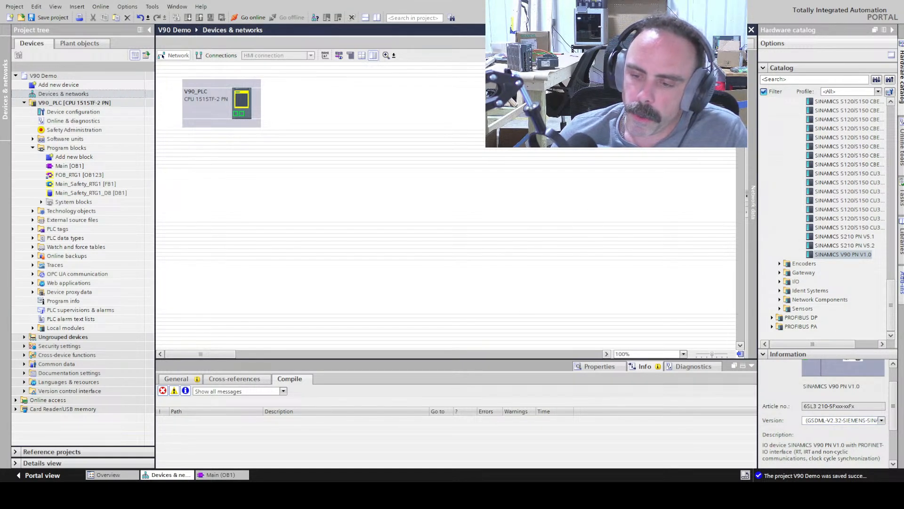
left_click_drag(890, 315, 890, 141)
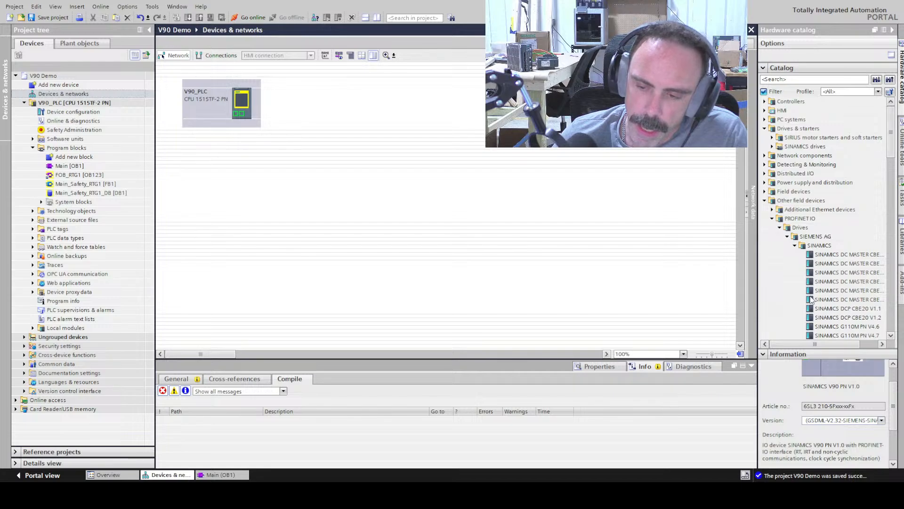
left_click(765, 201)
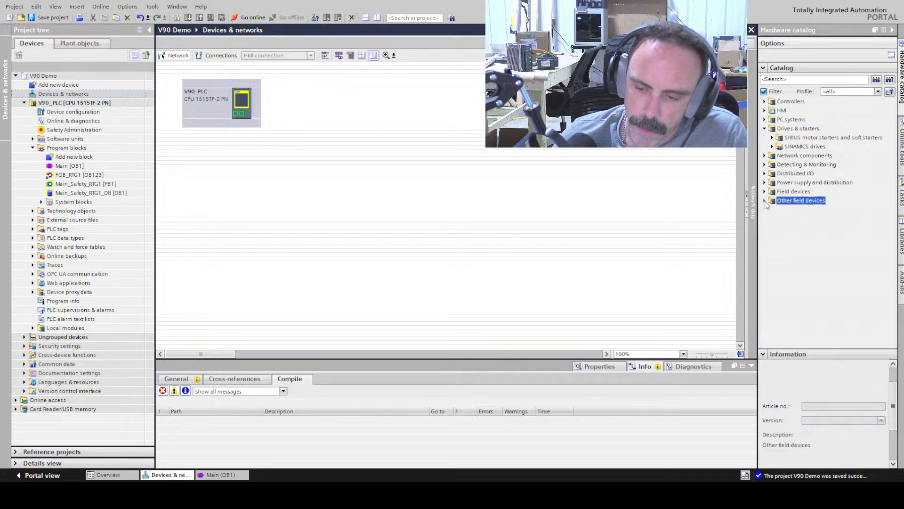
left_click(764, 128)
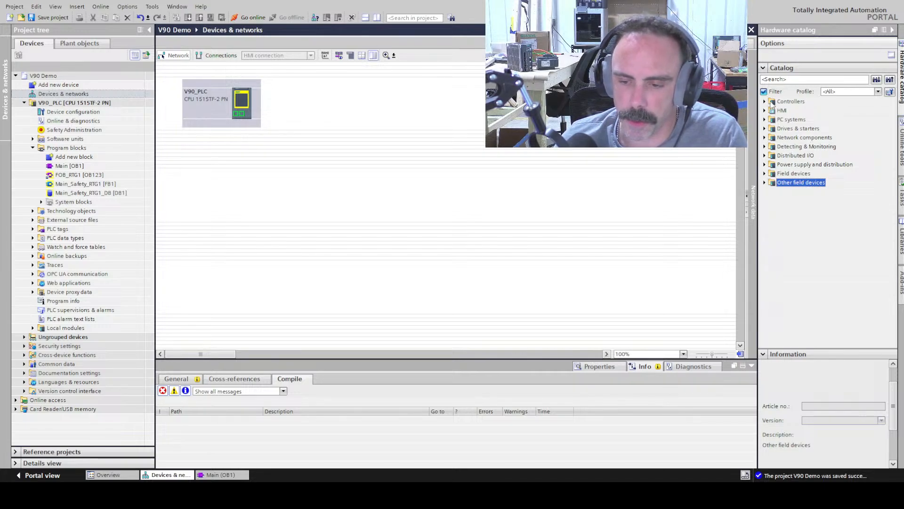
left_click(764, 128)
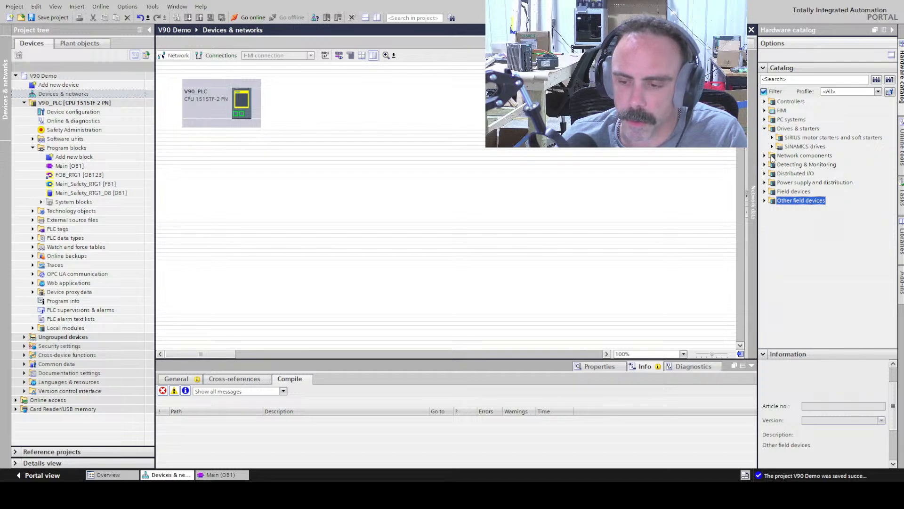
left_click(772, 147)
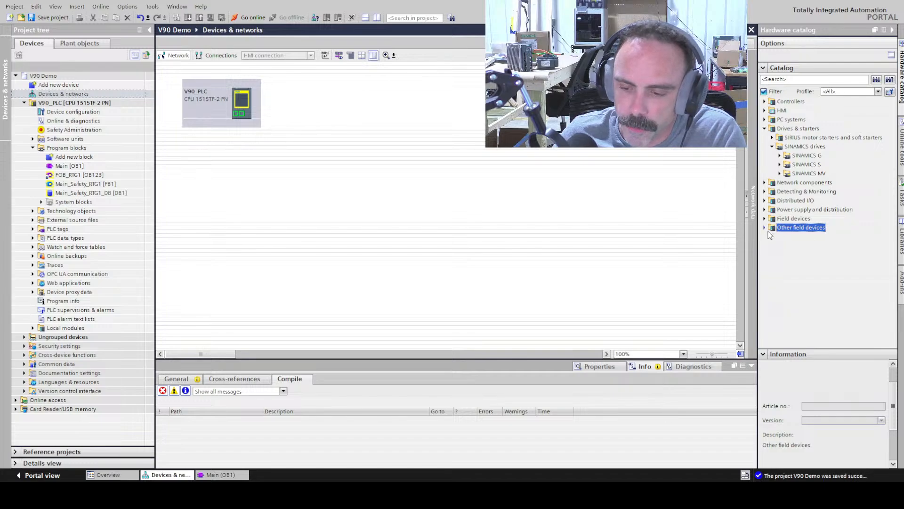
left_click(765, 227)
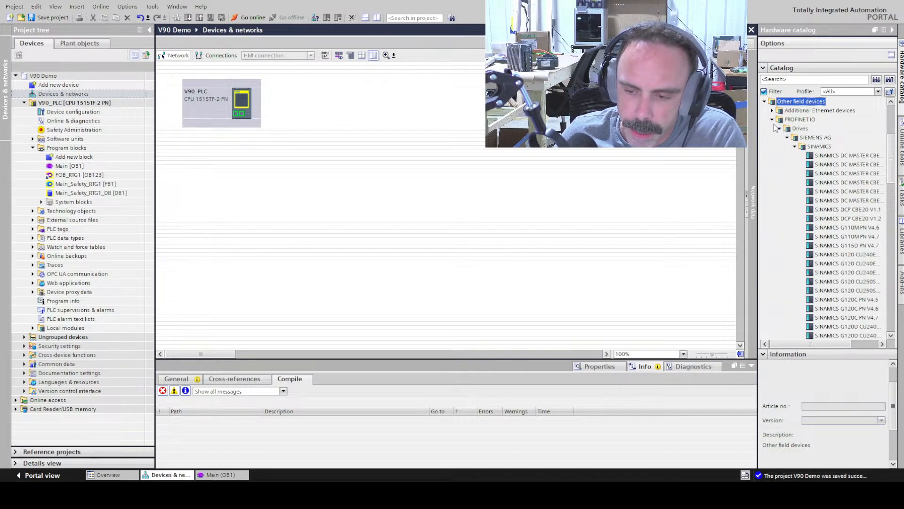
left_click(795, 146)
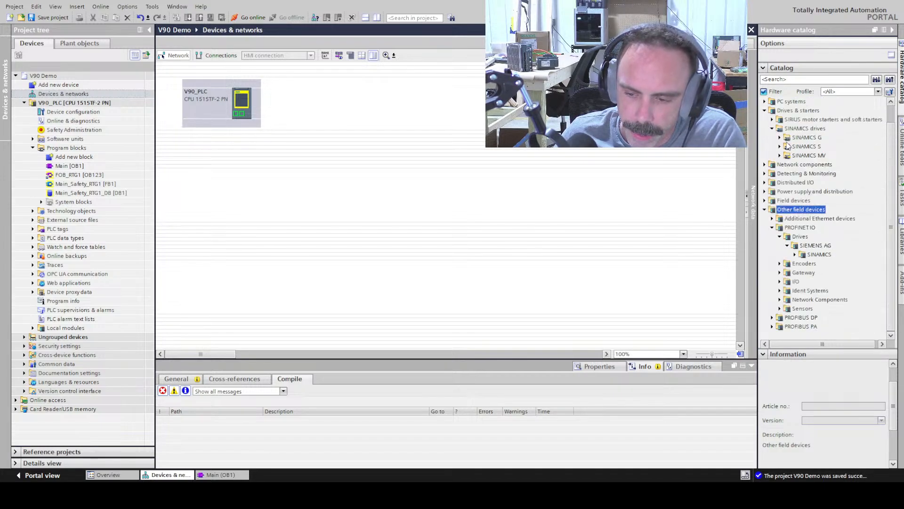
left_click(795, 254)
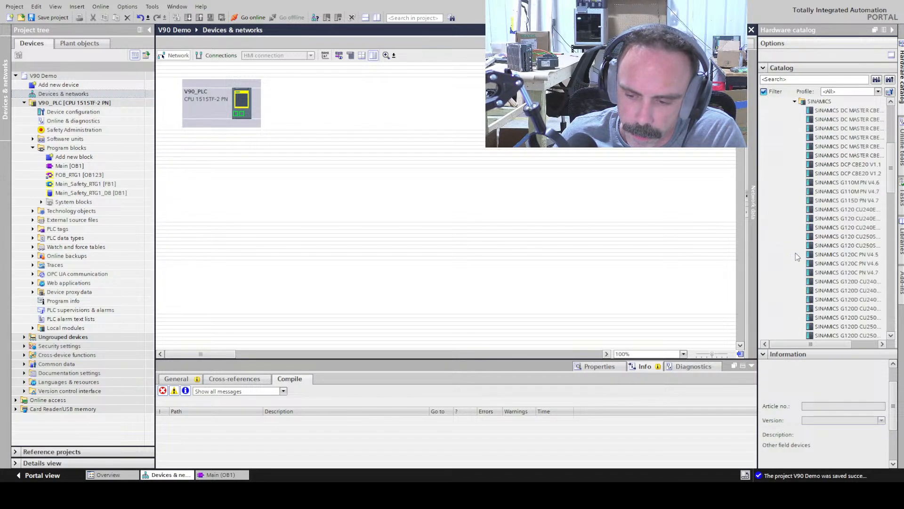
left_click(795, 101)
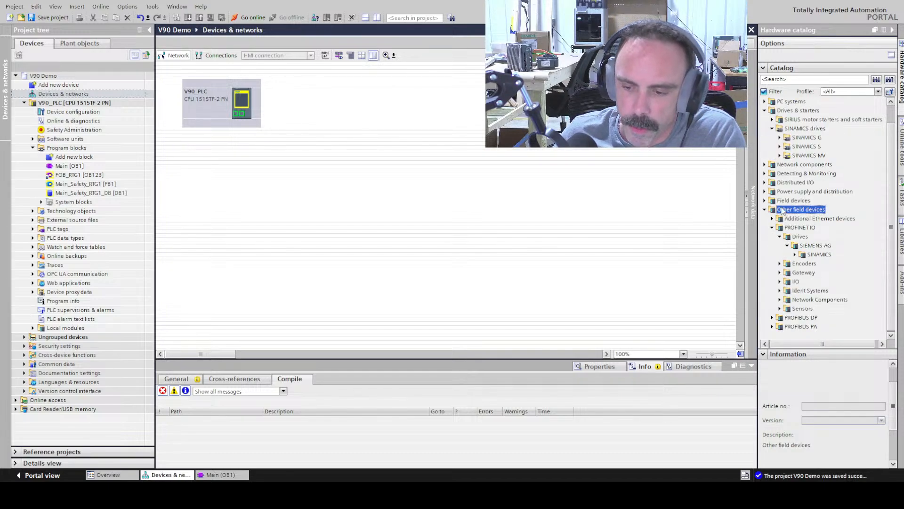
Add a SINAMICS V90 PN V1.0 drive from the PROFINET IO field devices to the network and assign it to V90_PLC's PROFINET interface_1
left_click(804, 229)
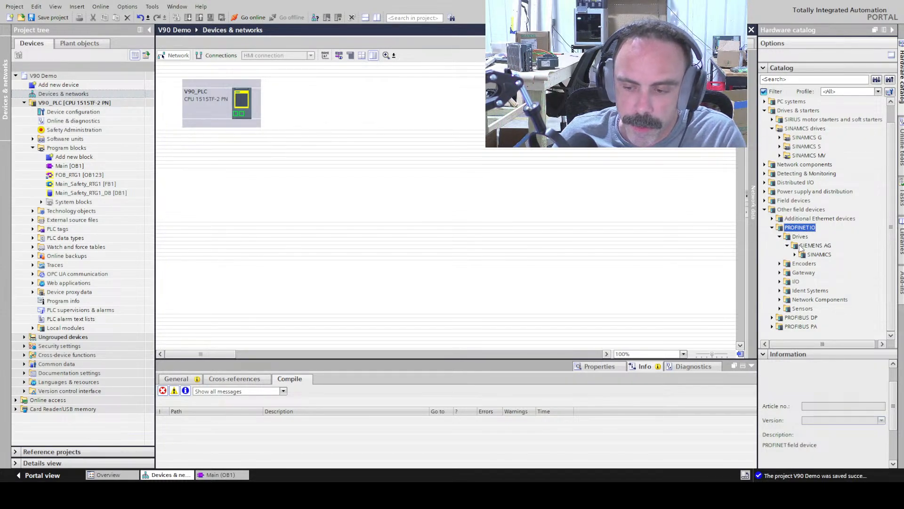
left_click(800, 239)
left_click(822, 245)
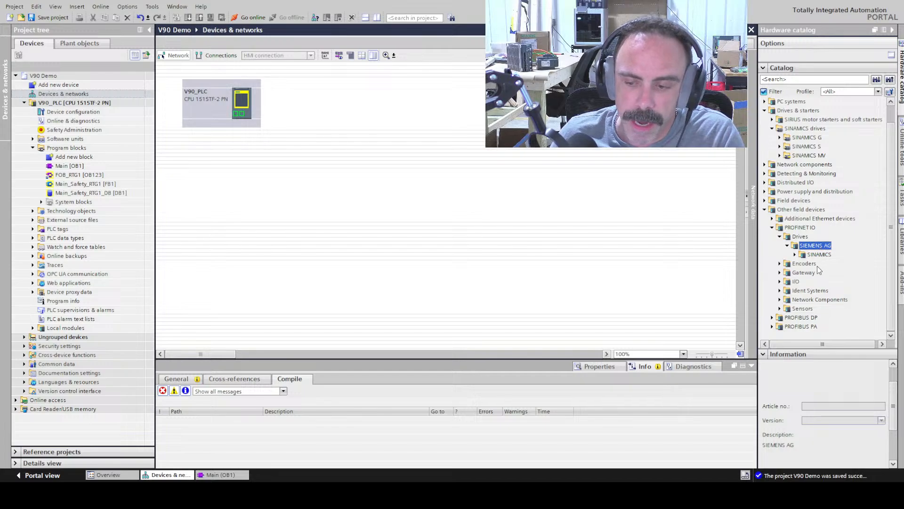
double_click(818, 255)
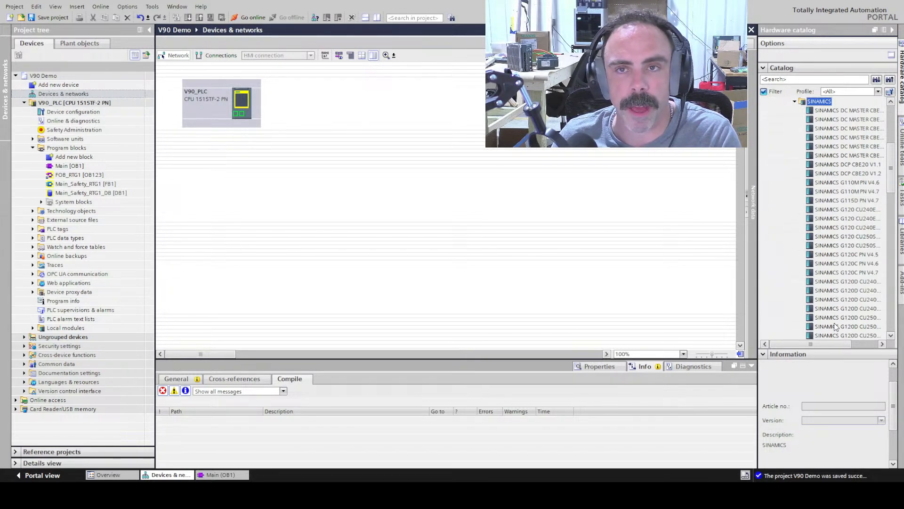
left_click(860, 112)
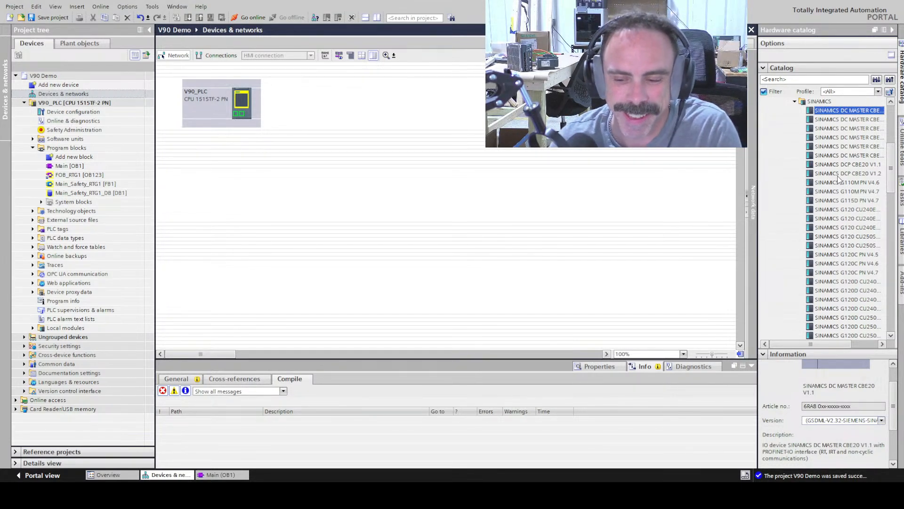
scroll(853, 234, "down", 2)
left_click(847, 219)
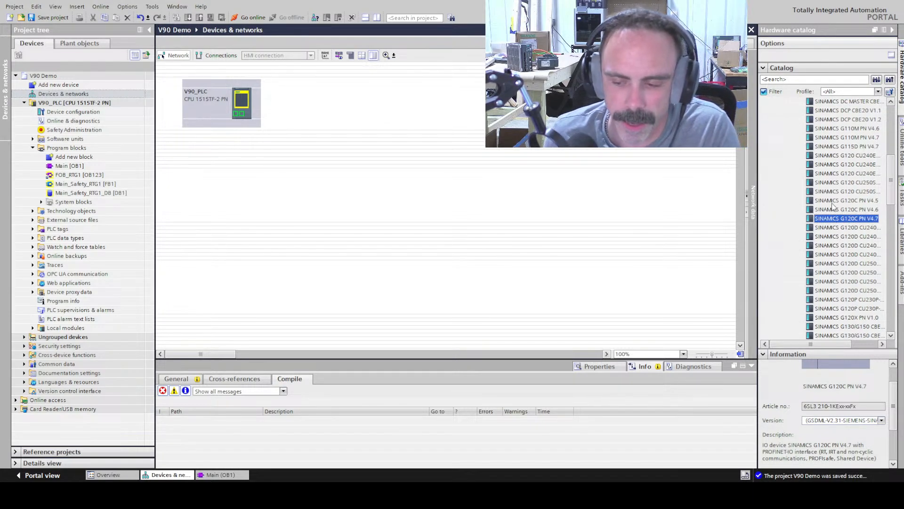
scroll(833, 206, "down", 6)
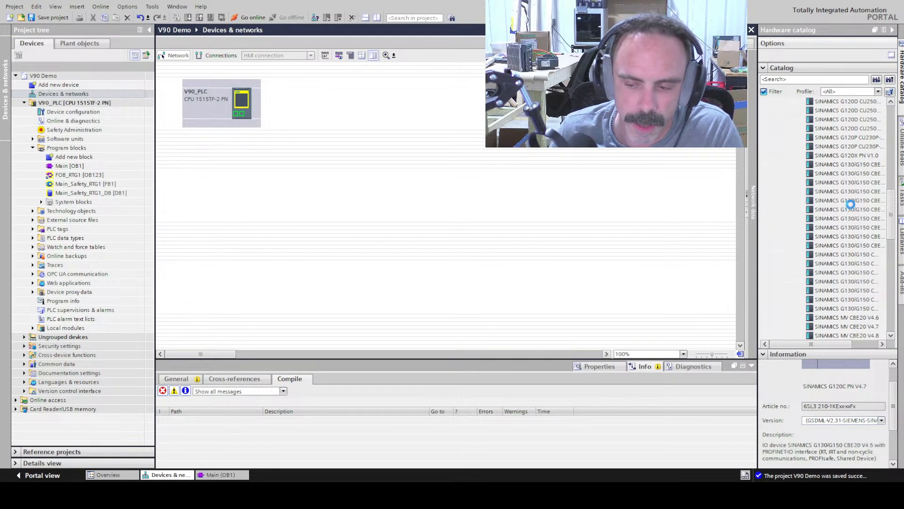
scroll(848, 207, "down", 3)
left_click(852, 264)
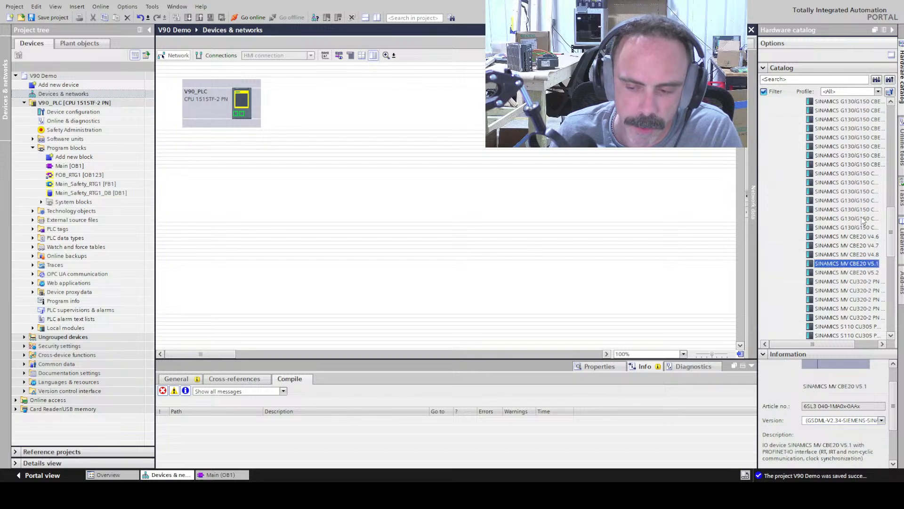
scroll(863, 222, "down", 7)
left_click(844, 191)
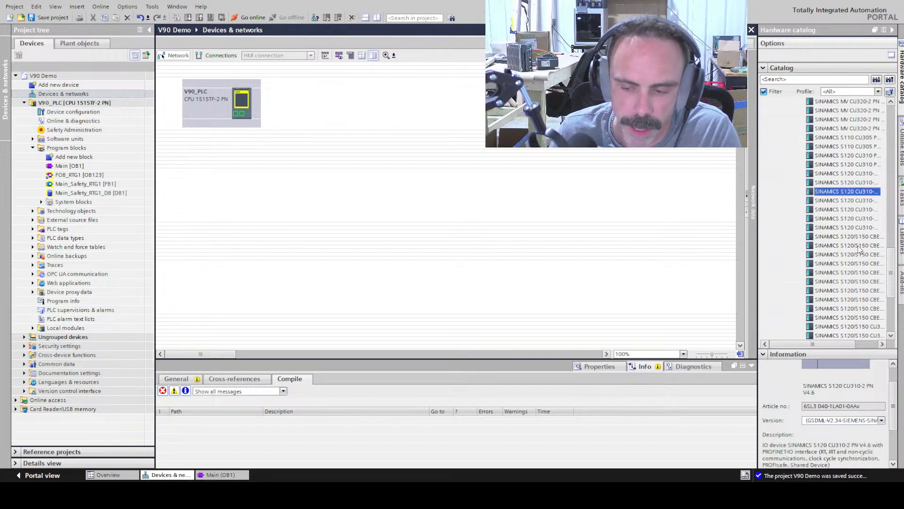
scroll(860, 249, "down", 1)
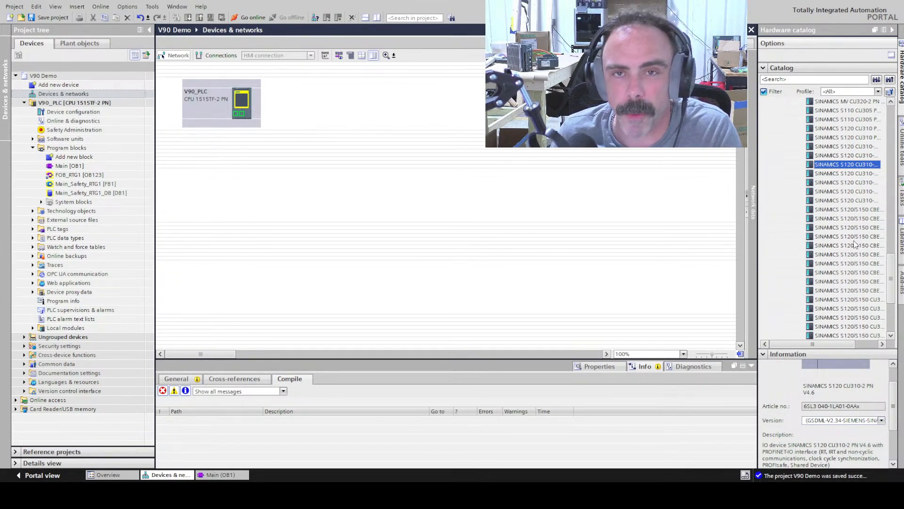
scroll(855, 244, "down", 5)
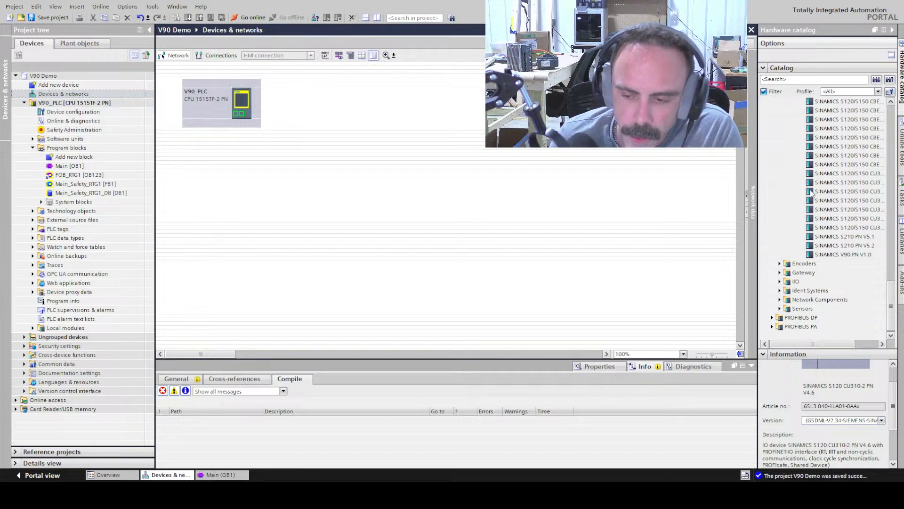
left_click(848, 255)
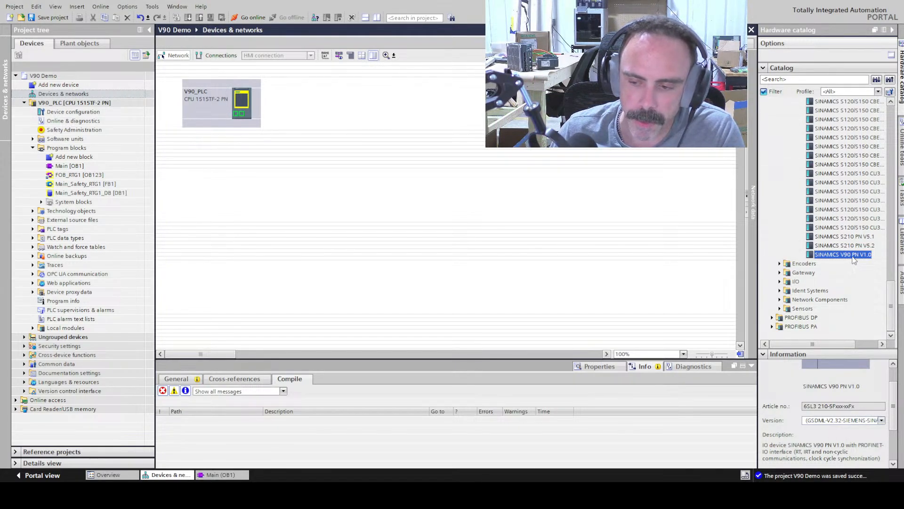
left_click_drag(853, 257, 484, 163)
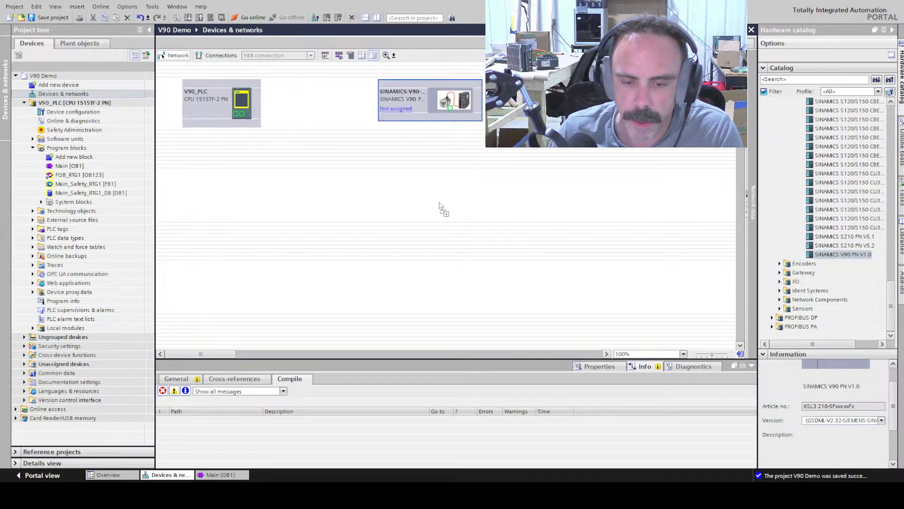
left_click(394, 109)
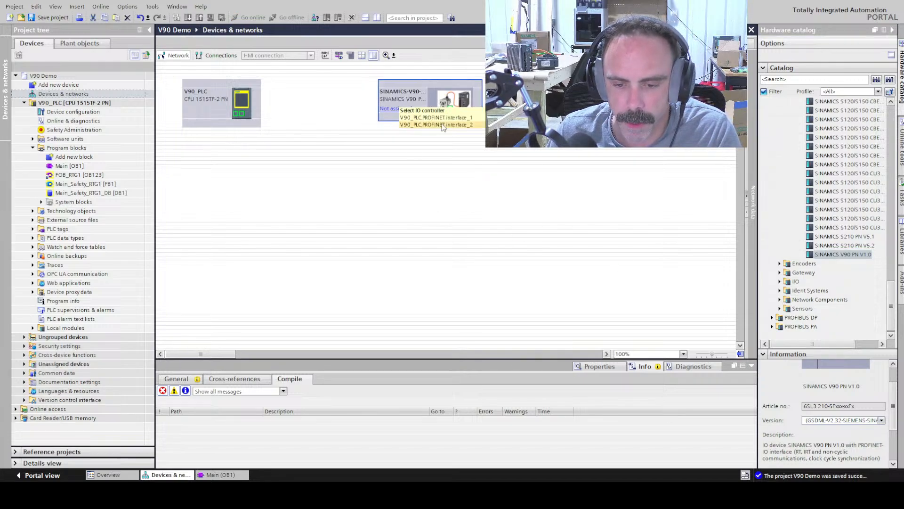
left_click(465, 118)
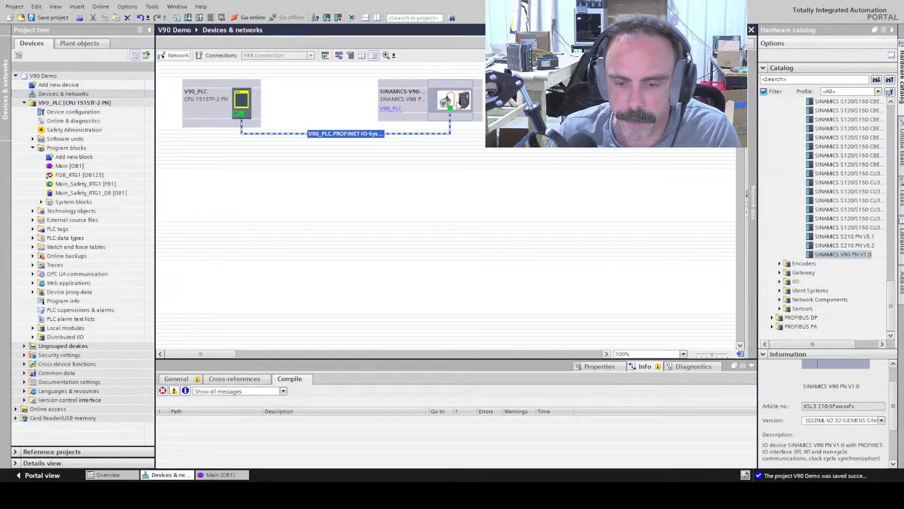
Check the full device name of the V90 drive in the network view
left_click(408, 98)
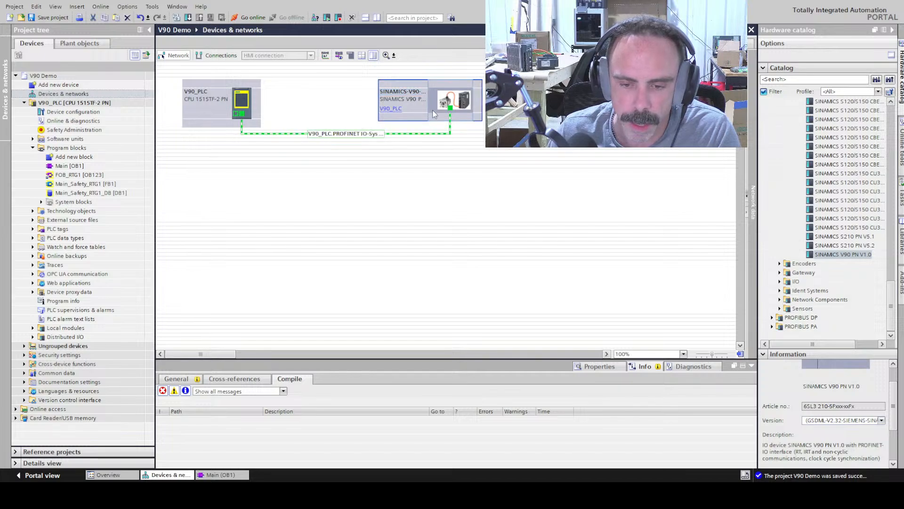
left_click(404, 94)
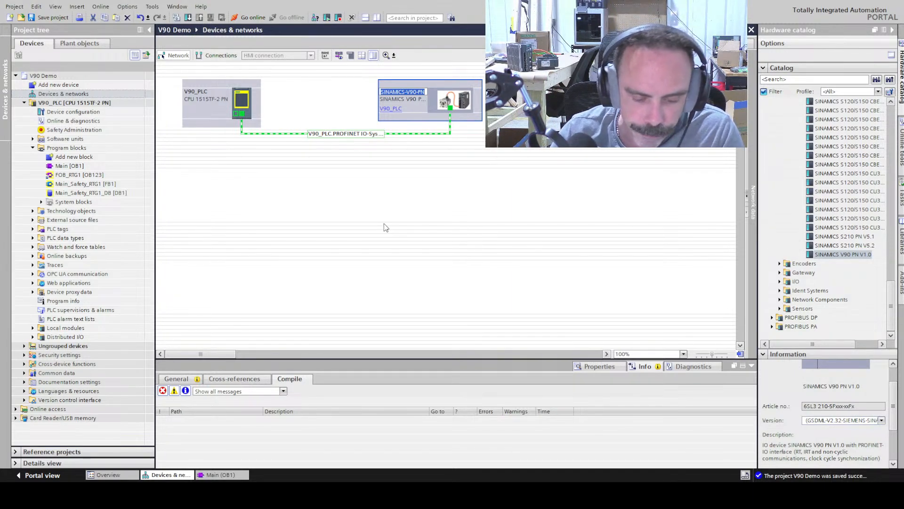
left_click(461, 110)
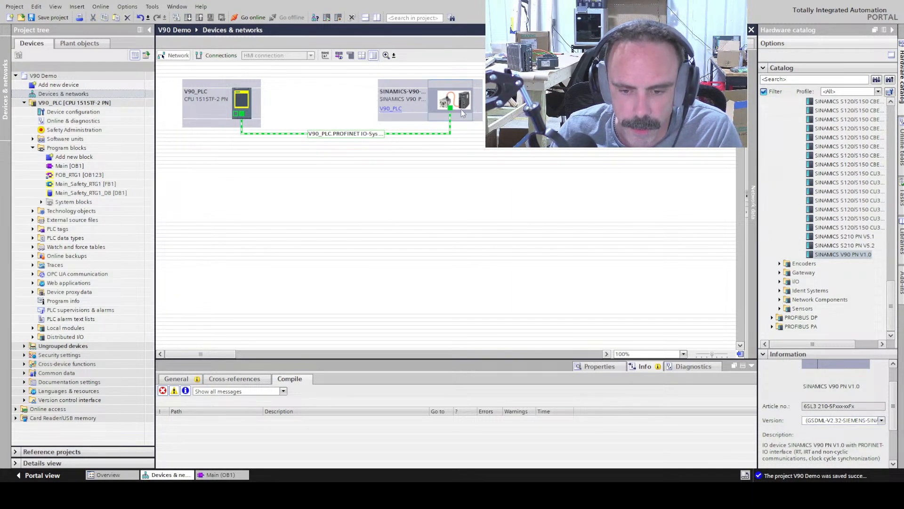
left_click(408, 93)
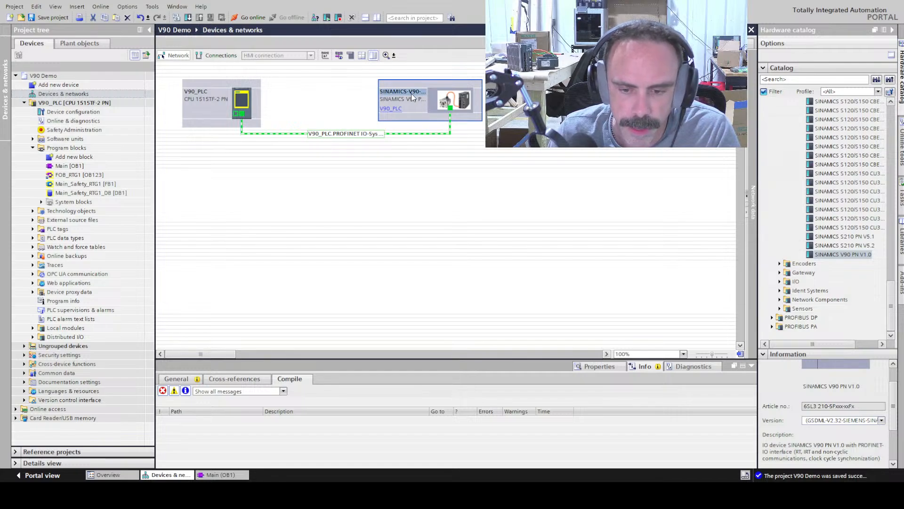
left_click(409, 94)
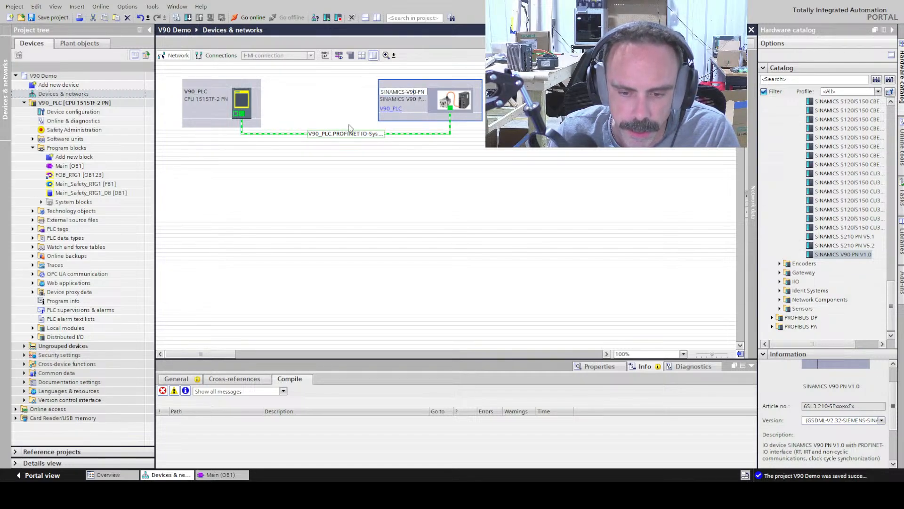
Rename the PLC to V90-PLC in the network view and save the project
double_click(197, 94)
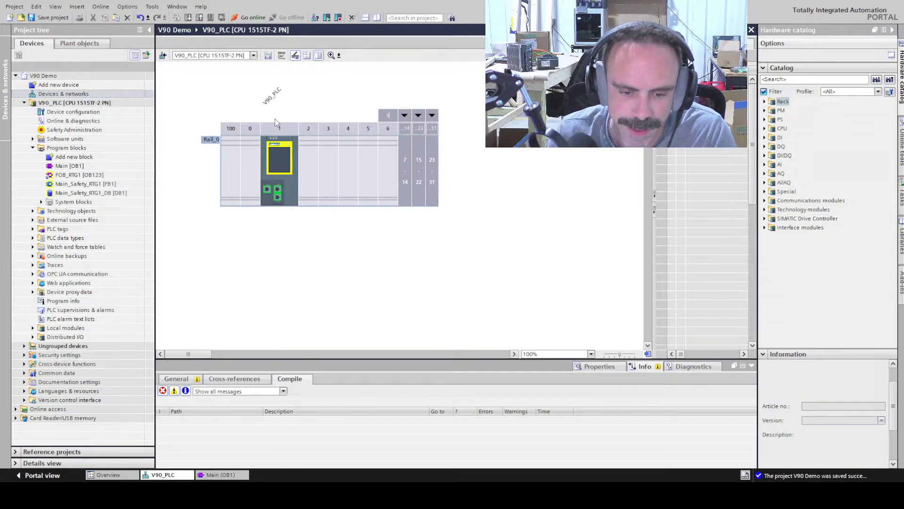
double_click(230, 119)
left_click(197, 94)
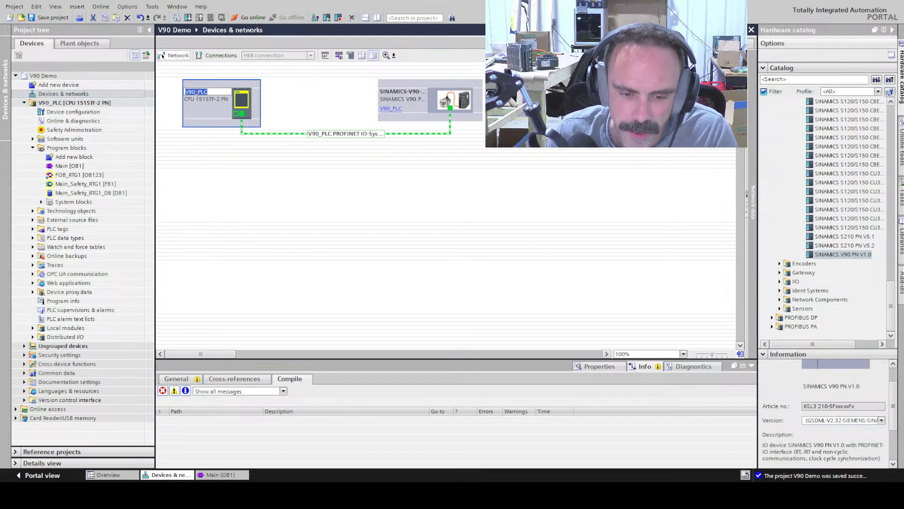
left_click(196, 95)
key("Delete")
type("-")
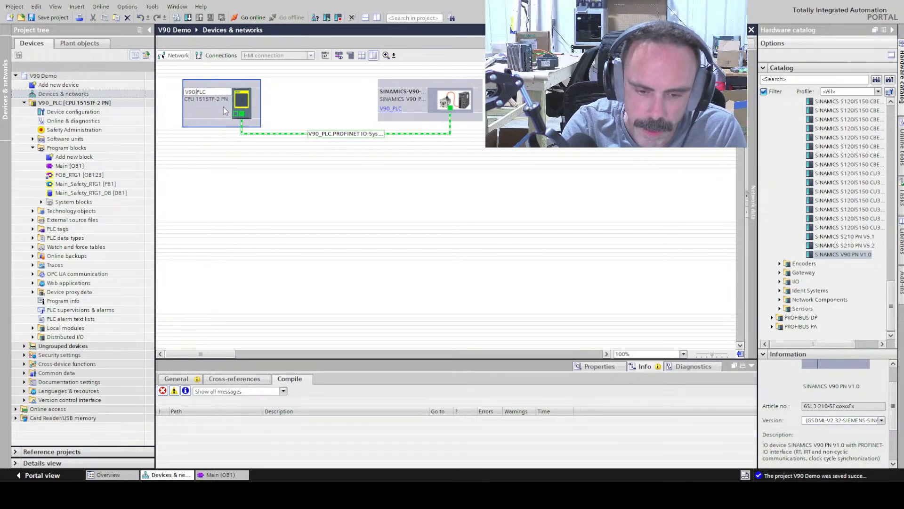
left_click(291, 105)
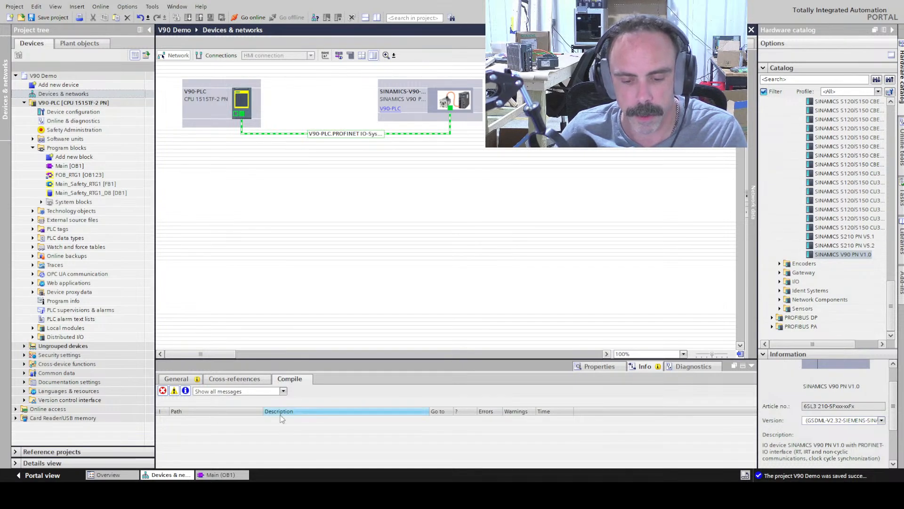
key("ctrl+s")
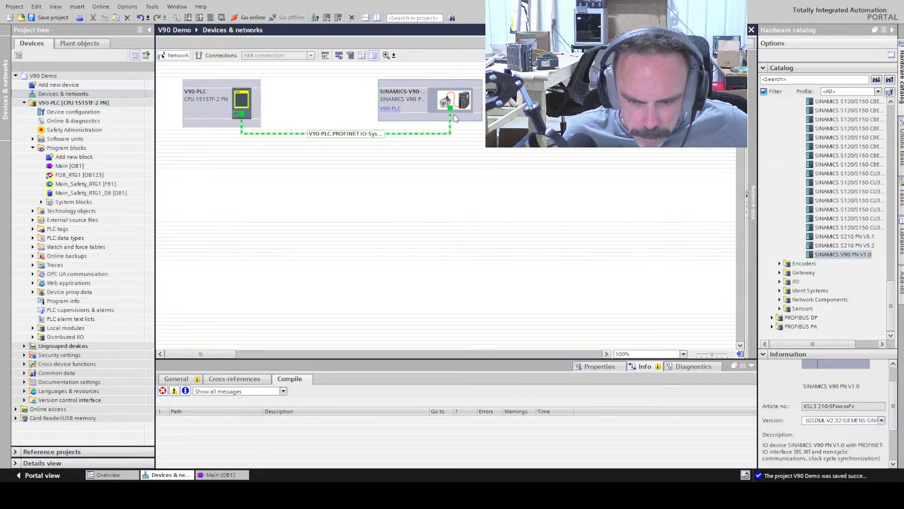
Examine the Ethernet addresses, interface options, IO cycle and synchronization settings of the V90 drive's PN-IO interface
left_click(450, 131)
left_click(451, 109)
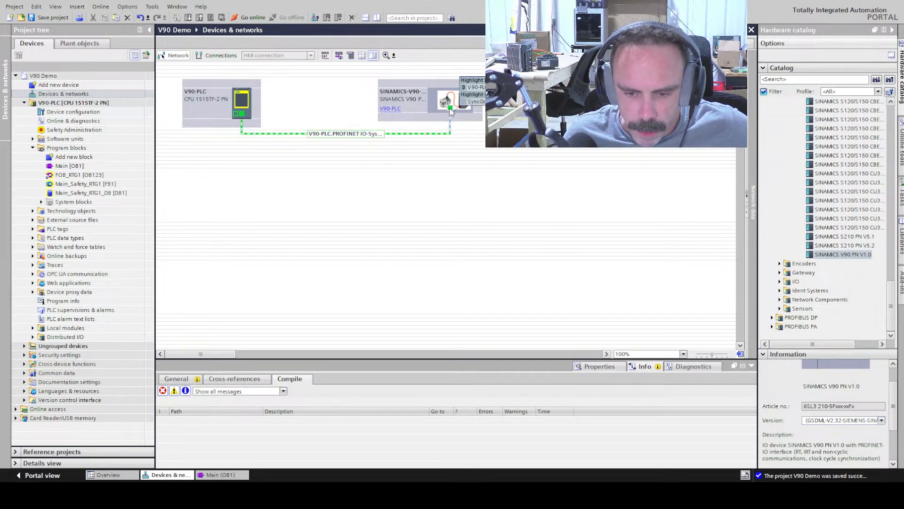
left_click(594, 367)
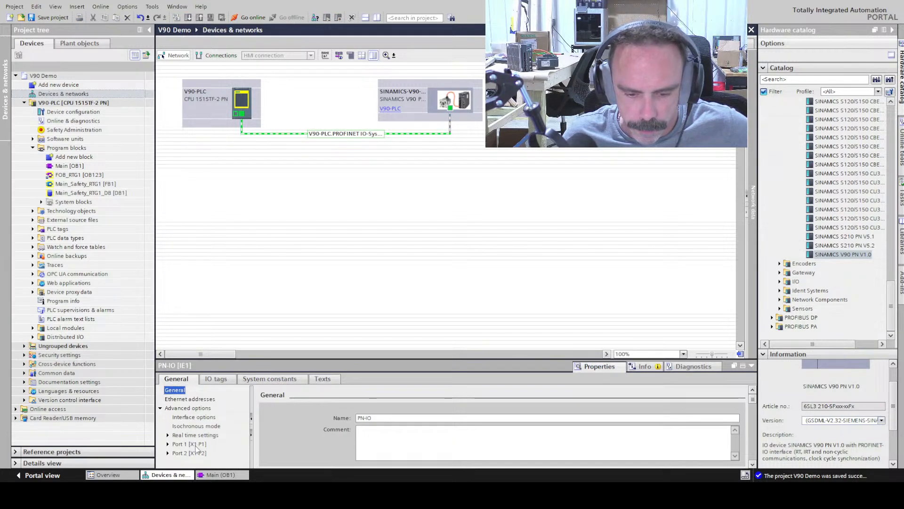
left_click(190, 400)
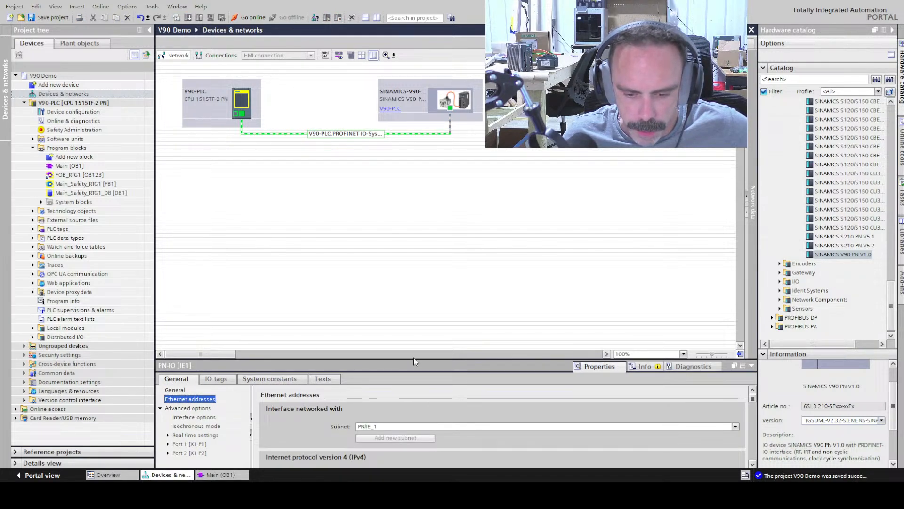
left_click_drag(414, 357, 413, 152)
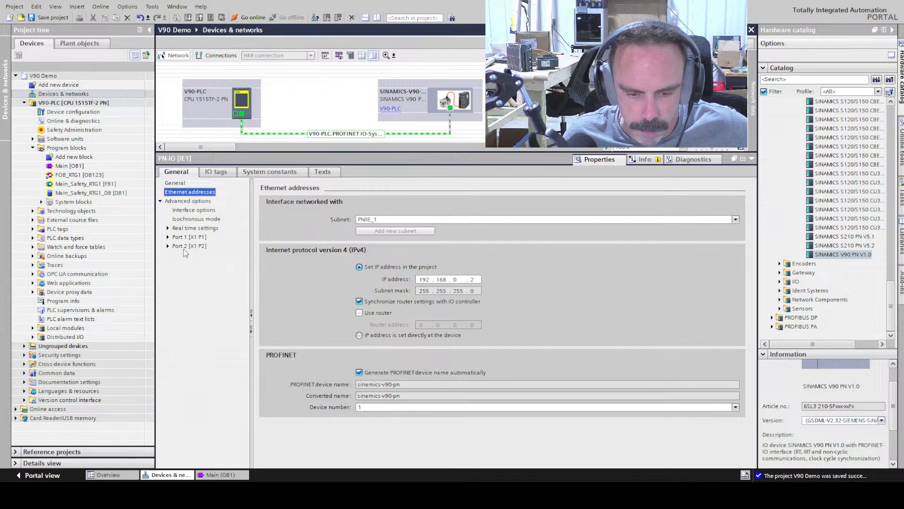
left_click(192, 213)
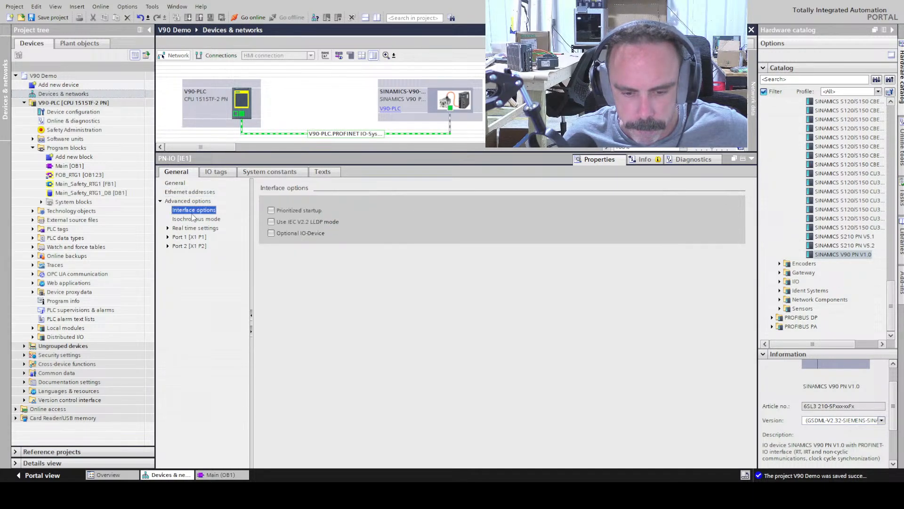
left_click(188, 194)
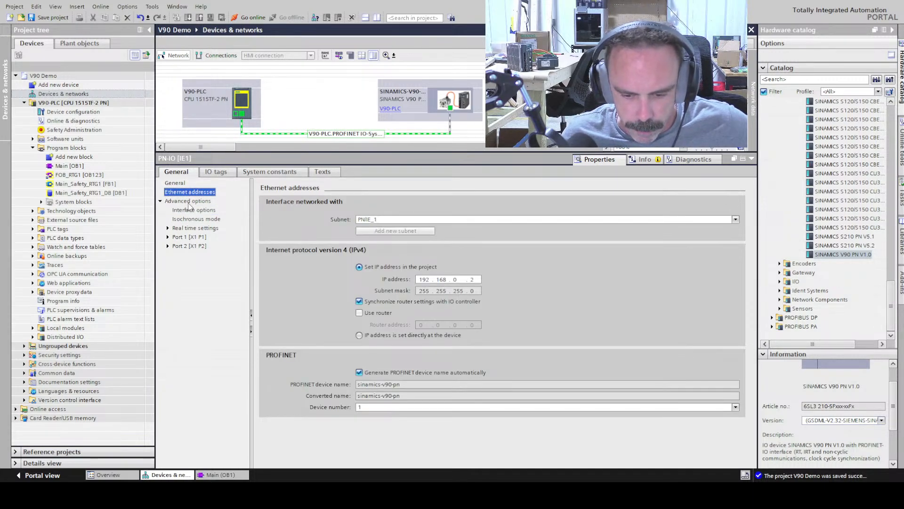
left_click(169, 228)
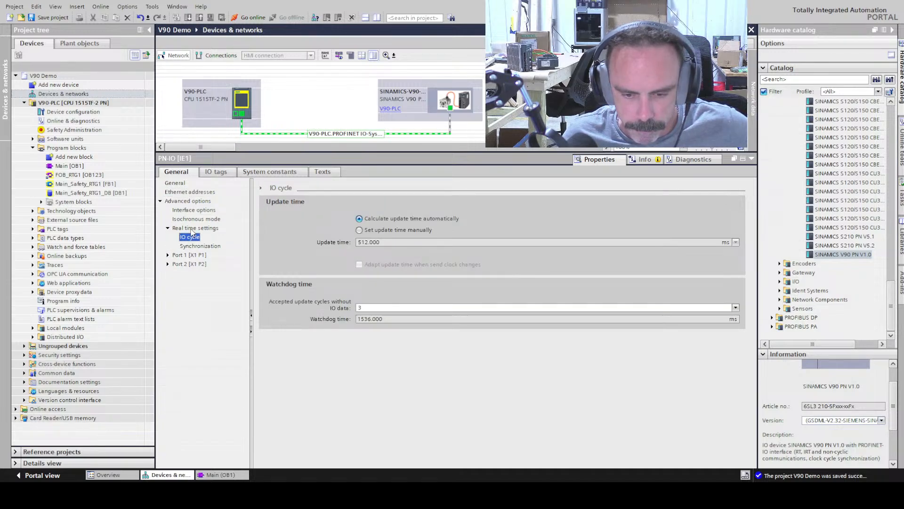
left_click(201, 246)
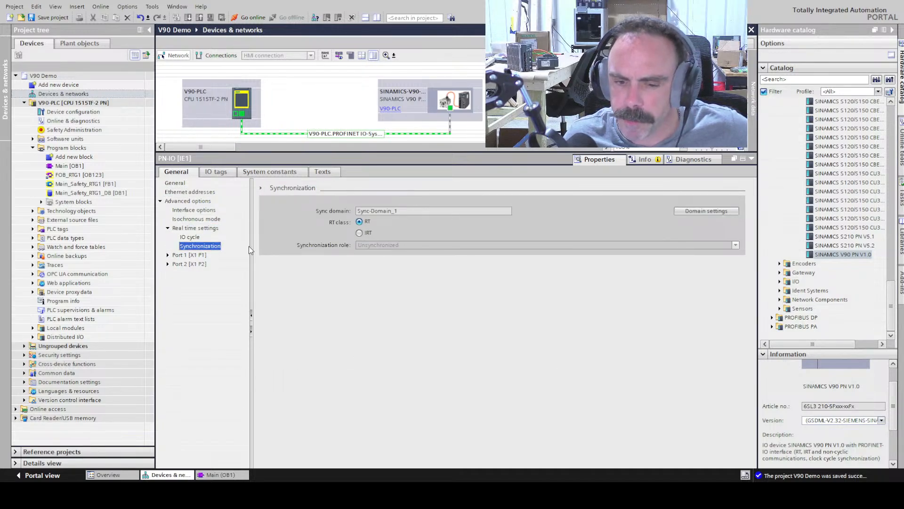
Select the V90 drive itself in the network view and check its module parameters and PROFINET interface general properties
left_click(456, 107)
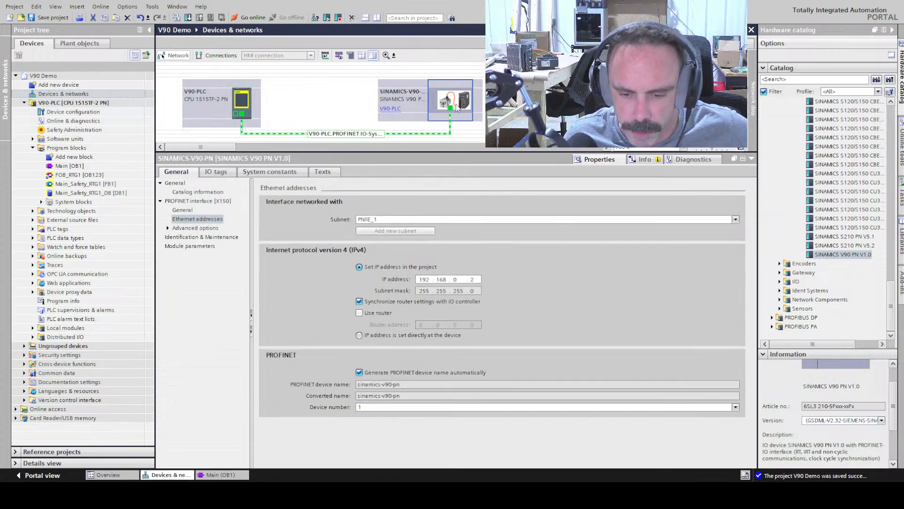
left_click(188, 246)
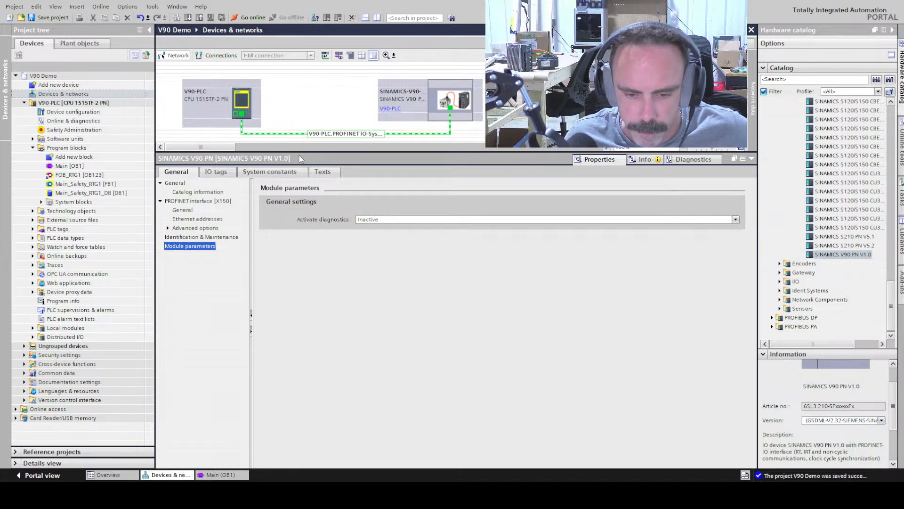
left_click(187, 211)
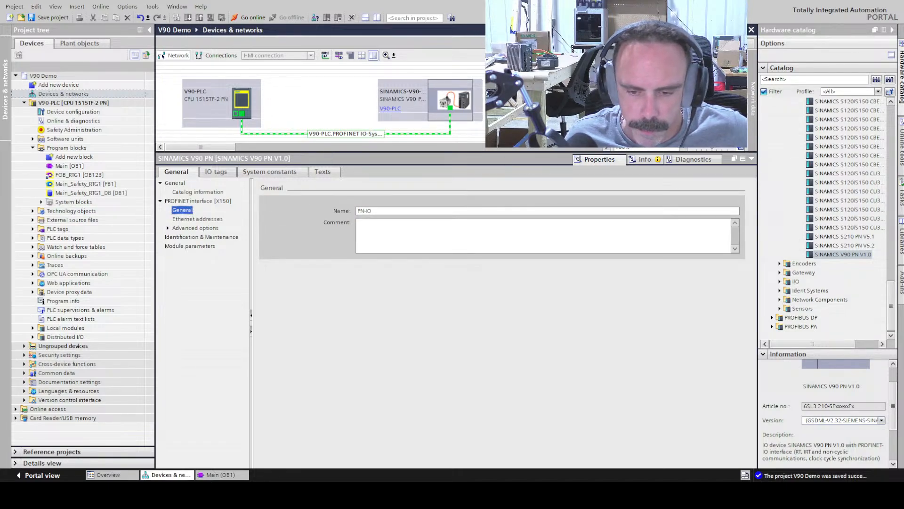
Open the V90 drive's device view and review its Ethernet addresses, real time settings, identification data and module parameters
left_click(457, 98)
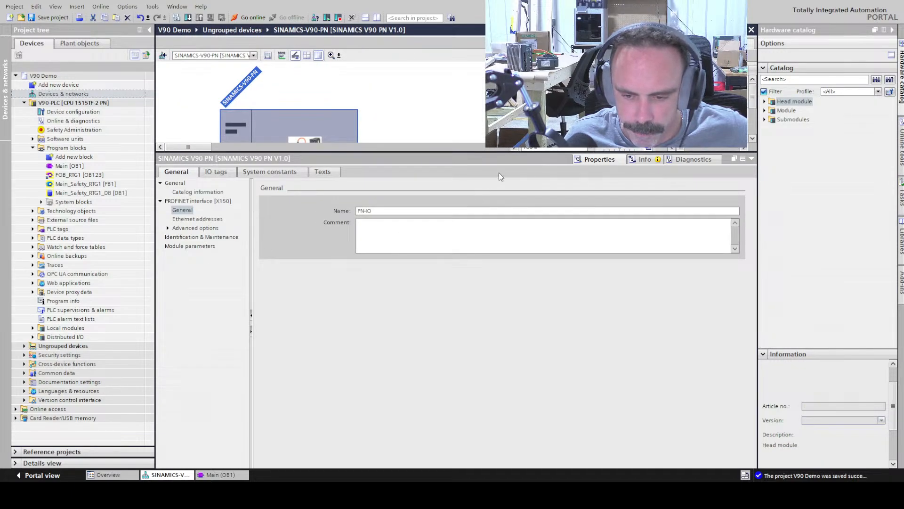
left_click_drag(485, 150, 495, 260)
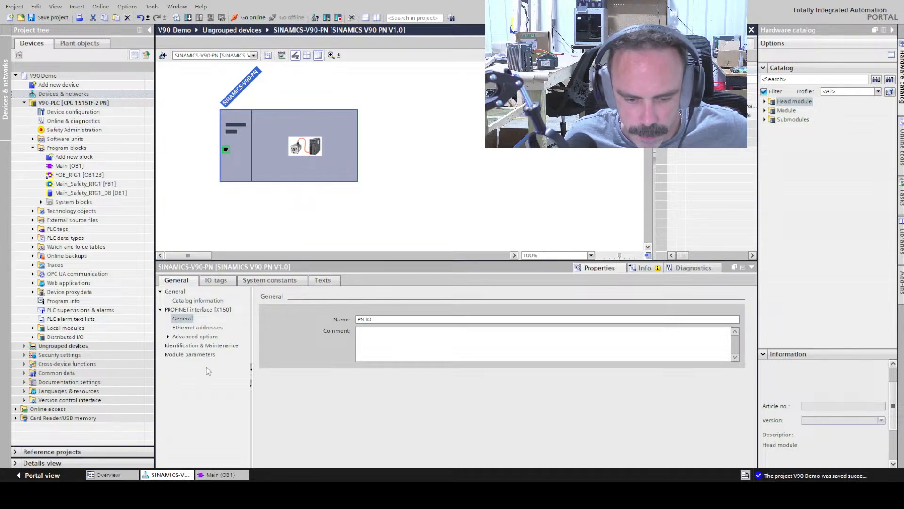
left_click(190, 355)
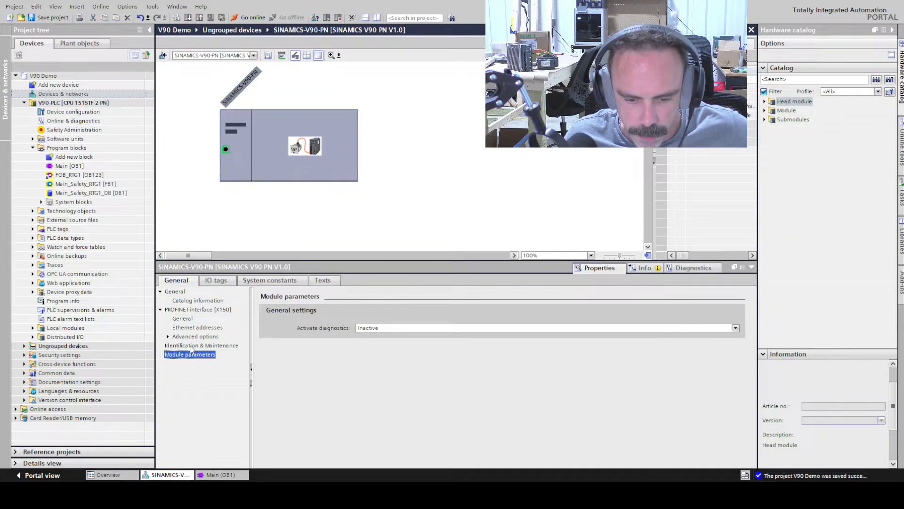
left_click(168, 337)
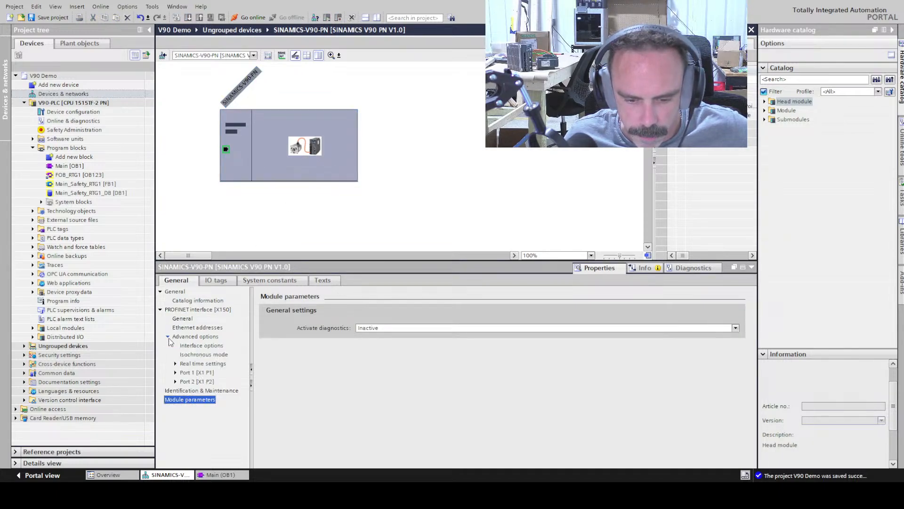
left_click(197, 327)
scroll(508, 374, "down", 3)
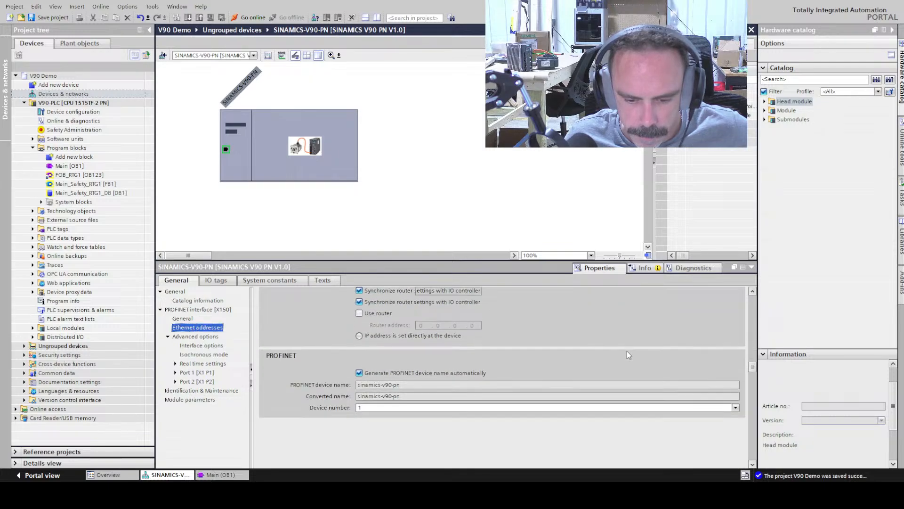
scroll(507, 367, "up", 3)
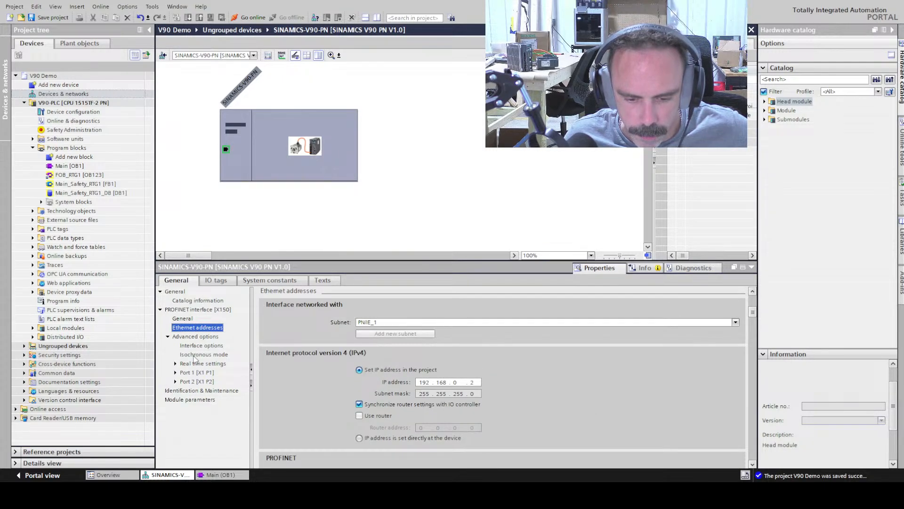
left_click(196, 364)
scroll(526, 379, "down", 3)
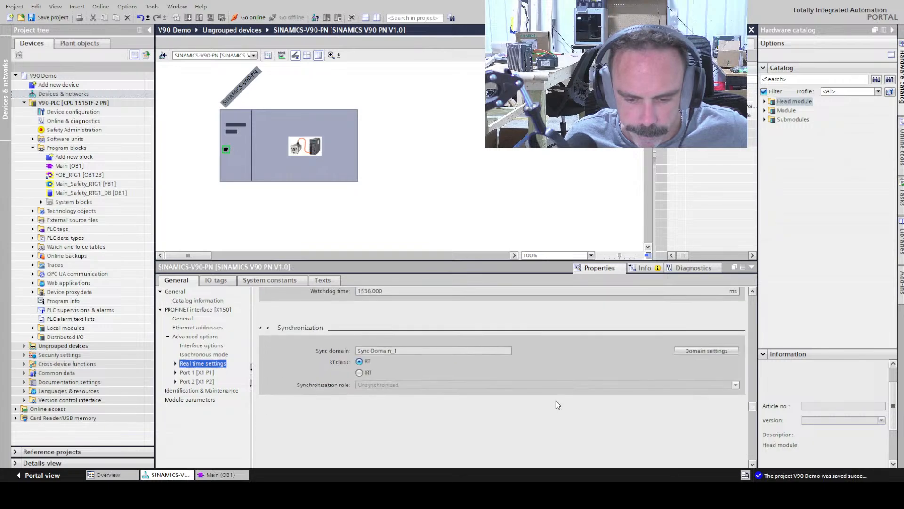
left_click(201, 391)
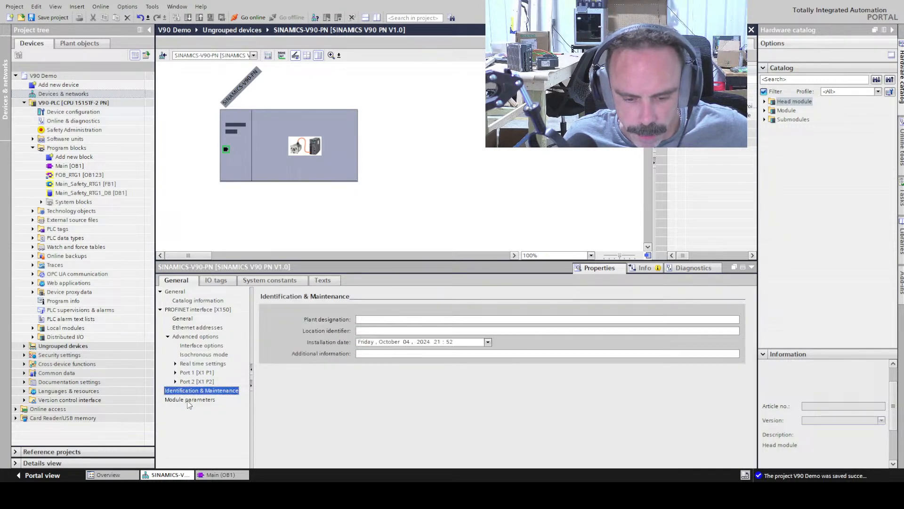
left_click(191, 400)
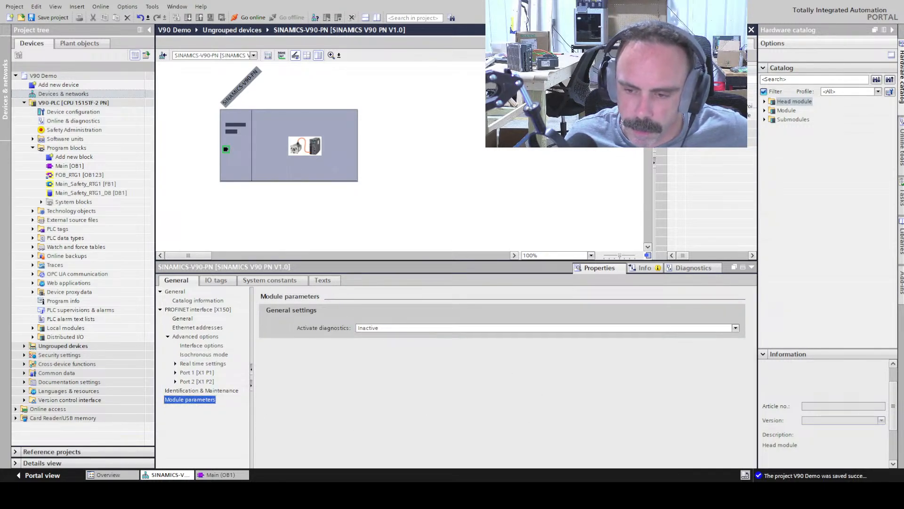
Add the SIEMENS telegram 111, PZD 12/12 submodule to the V90 drive's device overview and save the project
left_click_drag(672, 148, 606, 209)
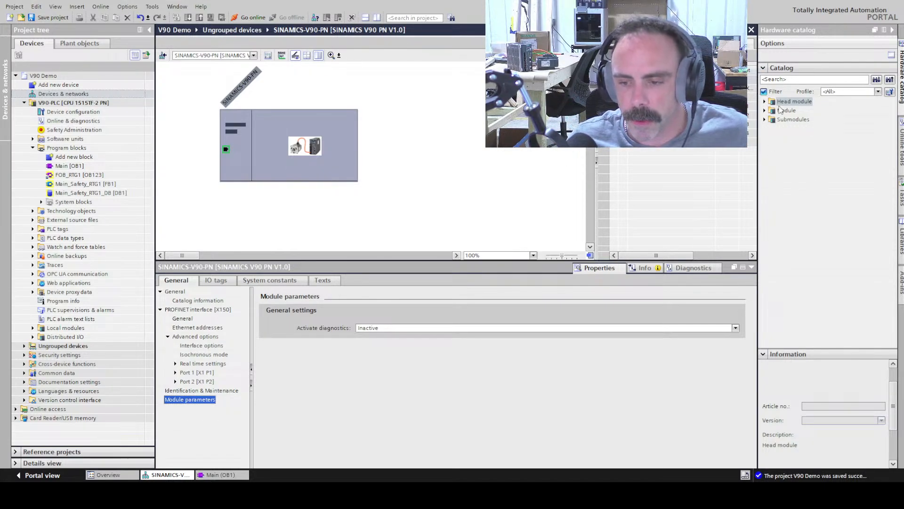
left_click(764, 120)
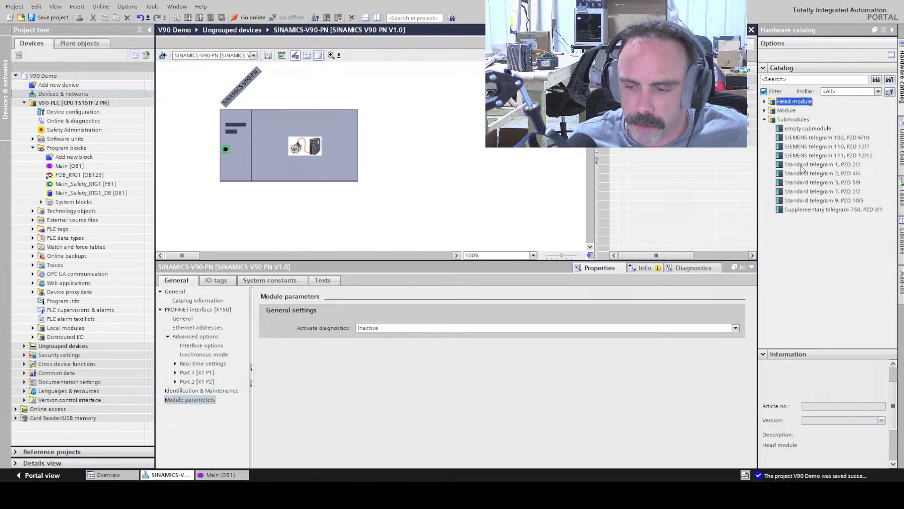
left_click(831, 156)
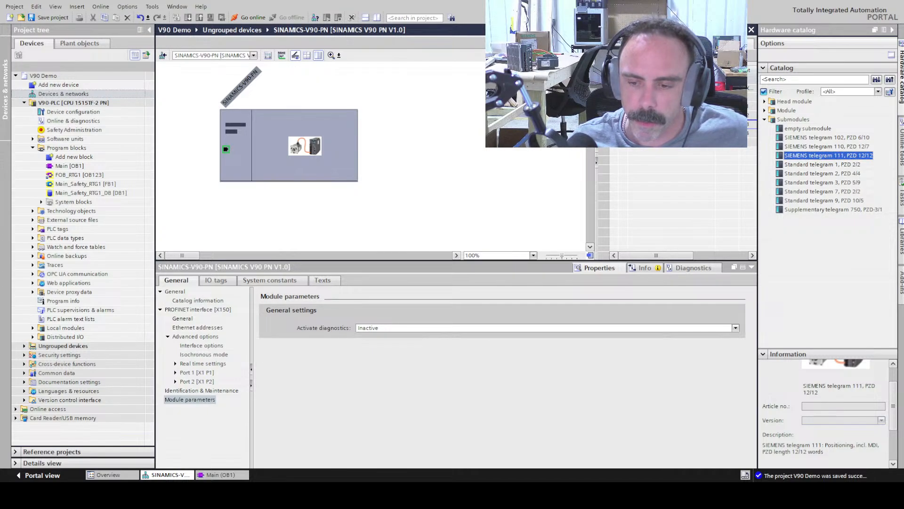
left_click_drag(831, 156, 683, 124)
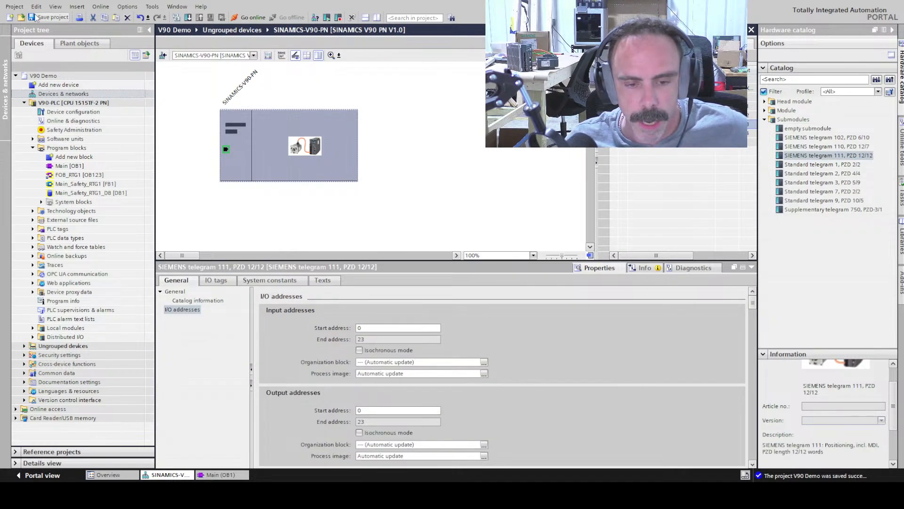
left_click(34, 18)
left_click(450, 206)
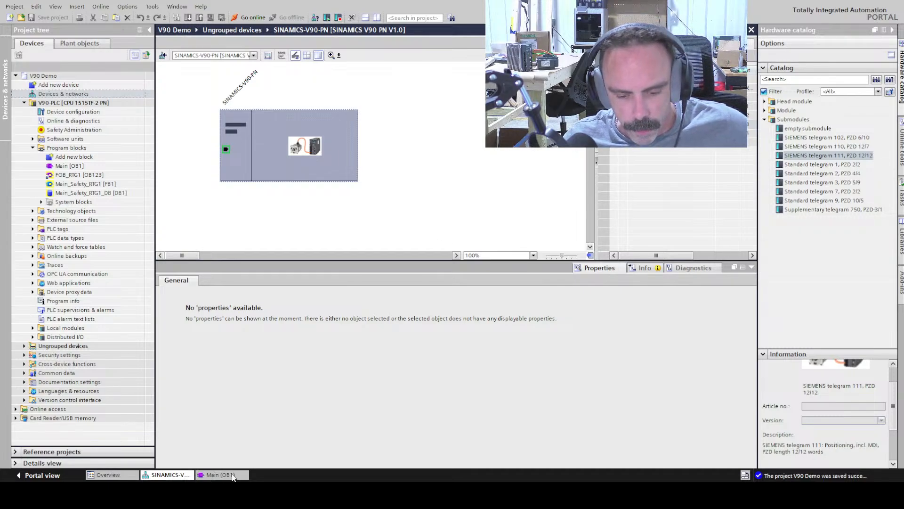
In Main [OB1], assign the V90 drive's SIEMENS telegram 111 hardware identifier to the SinaPos block's HWIDSTW input
left_click(218, 475)
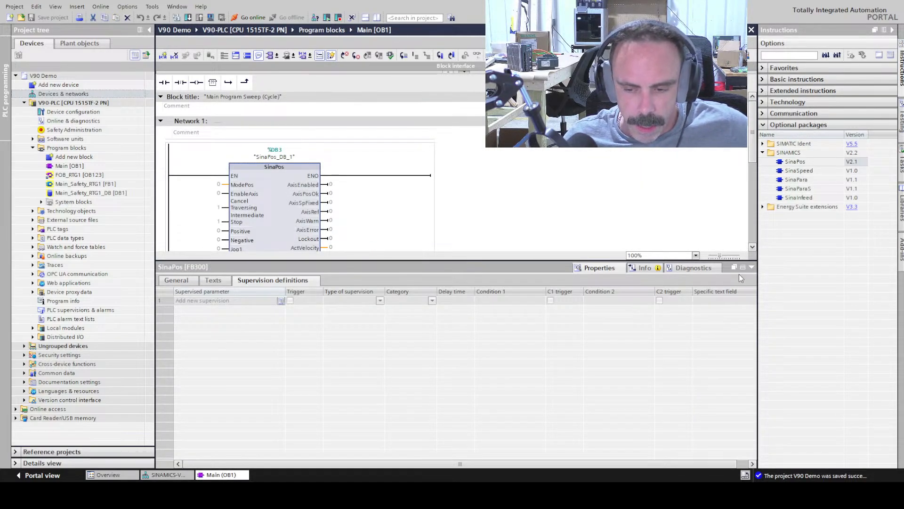
left_click(751, 267)
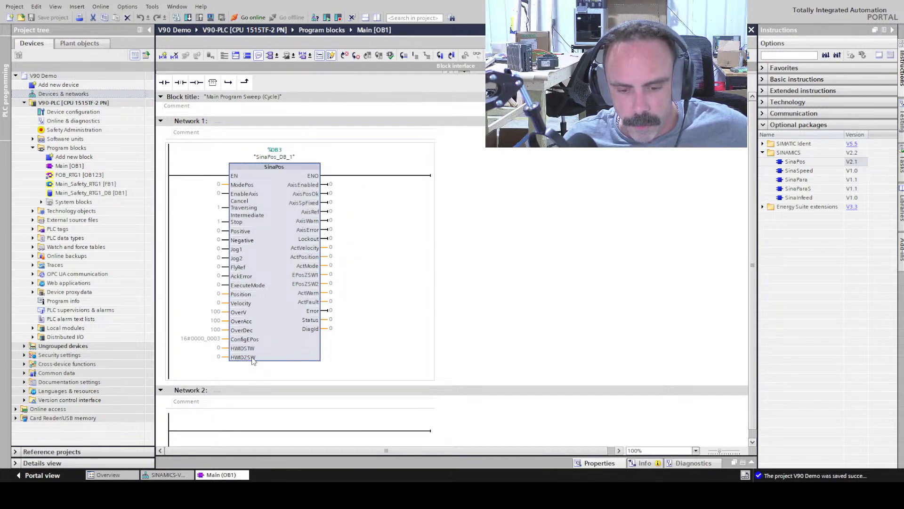
left_click(210, 349)
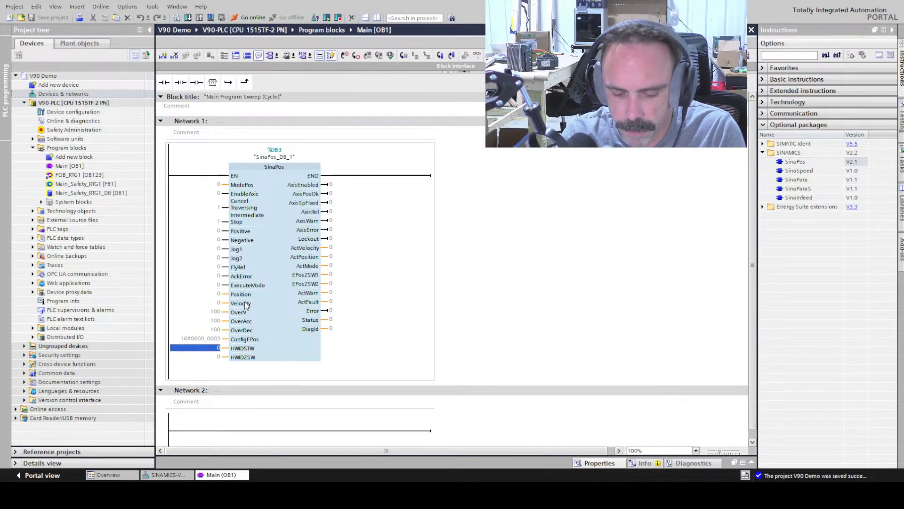
type("si")
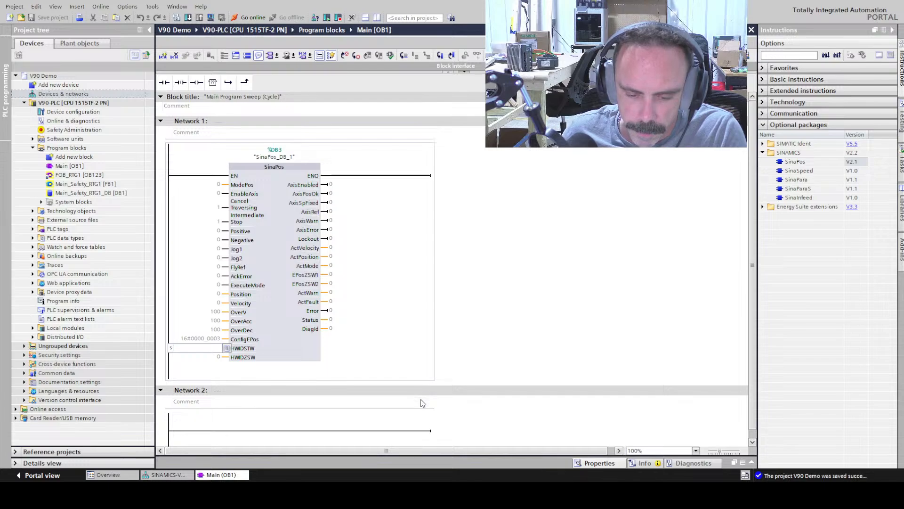
left_click(289, 375)
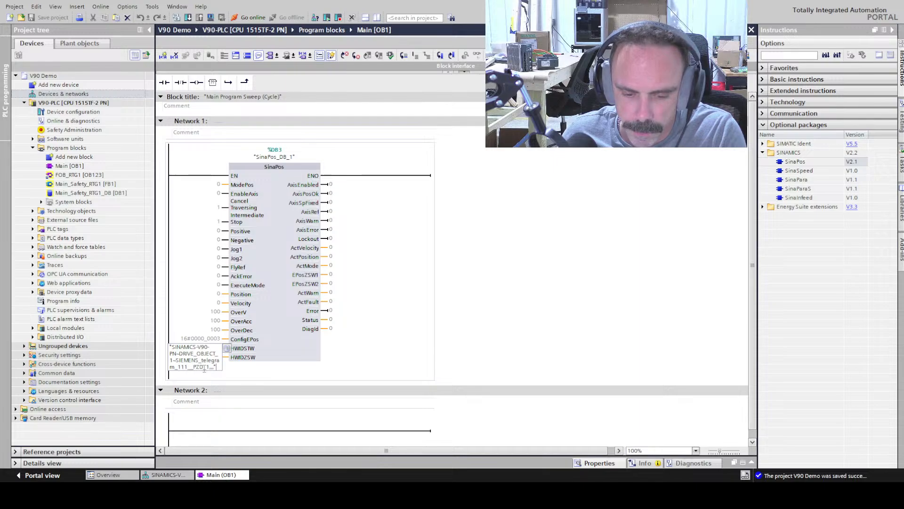
left_click(287, 330)
scroll(299, 326, "down", 3)
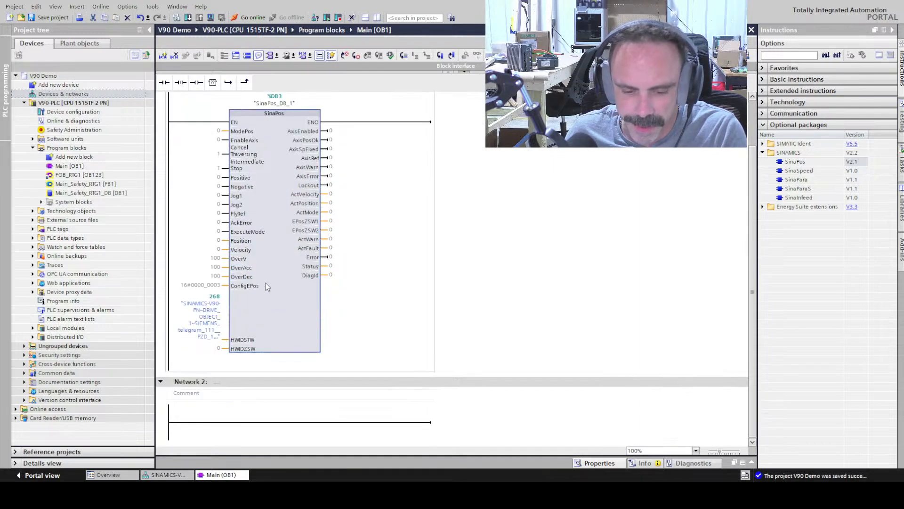
Assign the same SIEMENS telegram 111 hardware identifier to the SinaPos block's HWIDZSW input
left_click(215, 351)
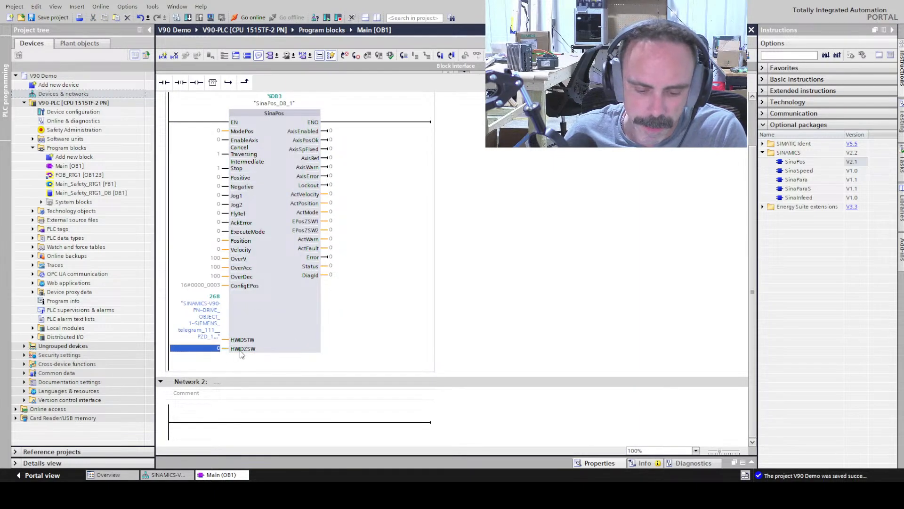
type("sin")
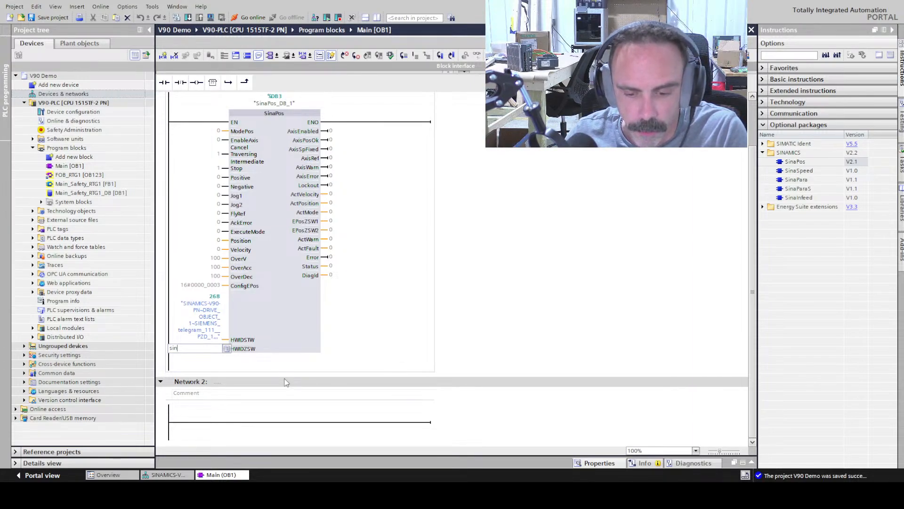
key("Return")
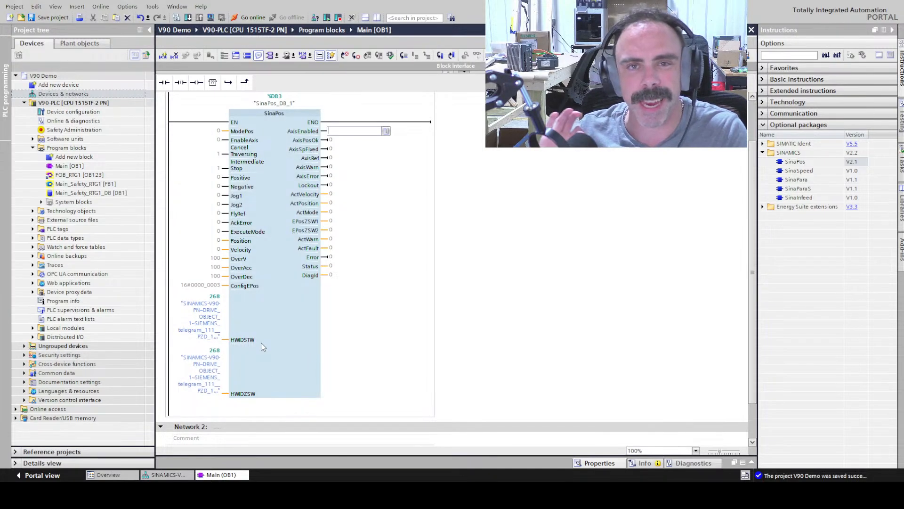
Switch to SINAMICS V-ASSISTANT and set the V90 drive's control mode to Speed control (S)
left_click(165, 474)
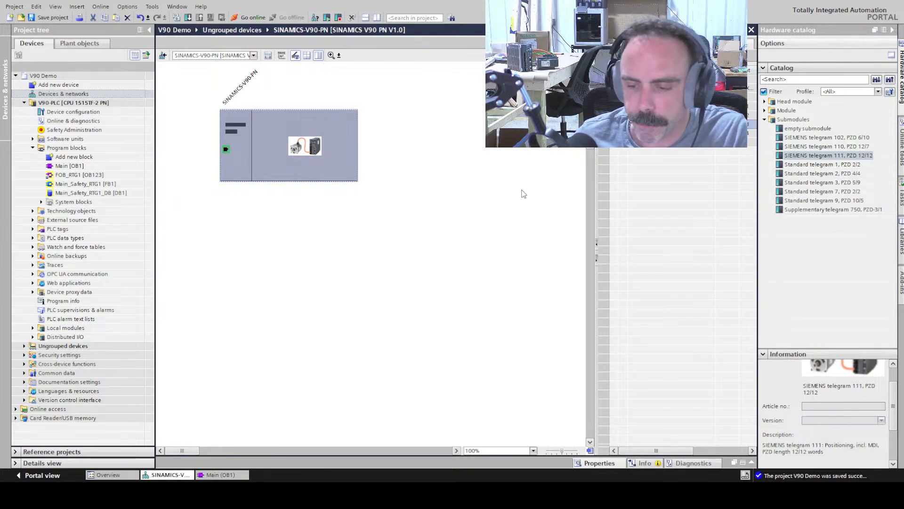
left_click(221, 474)
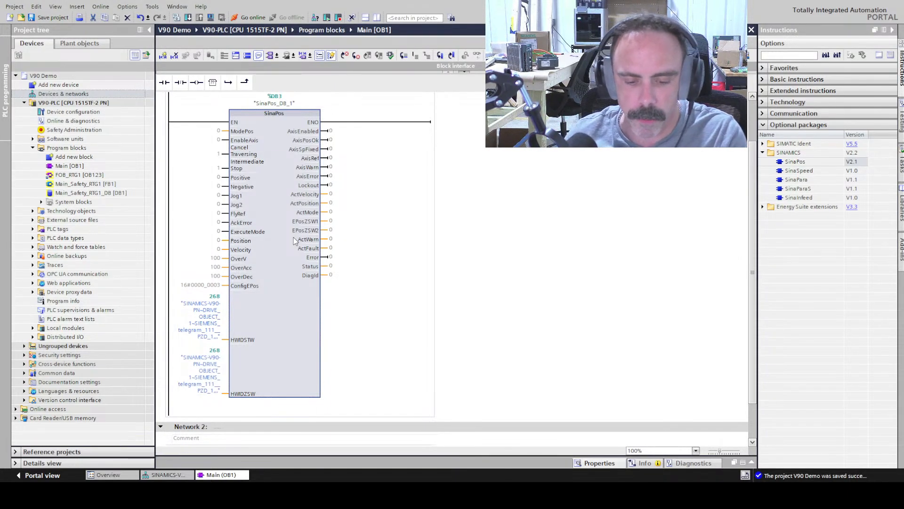
left_click(302, 494)
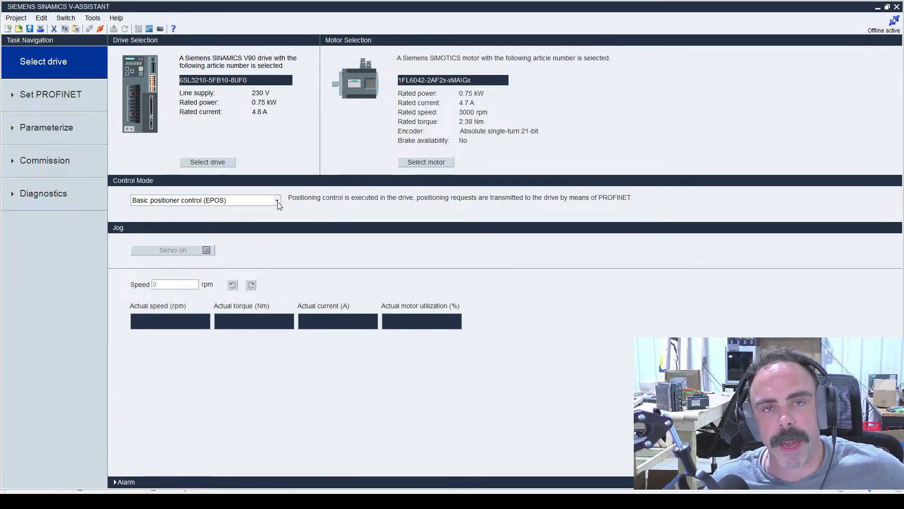
left_click(233, 218)
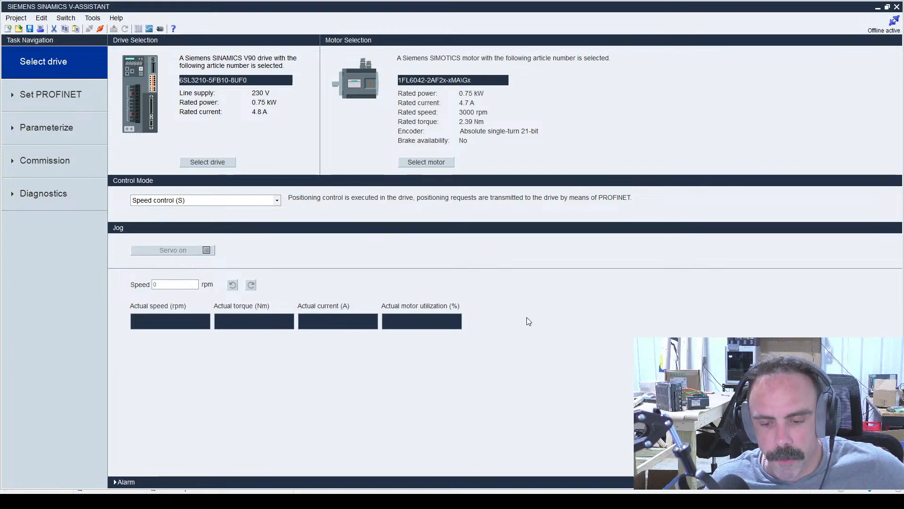
left_click(544, 314)
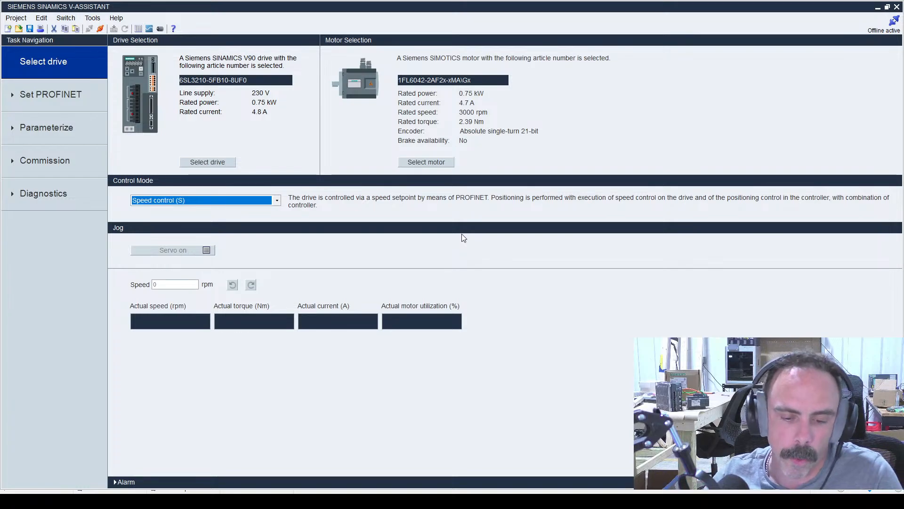
Examine the PROFINET telegram selection for speed control mode and the ramp-function generator's activation setting and ramp times
left_click(52, 96)
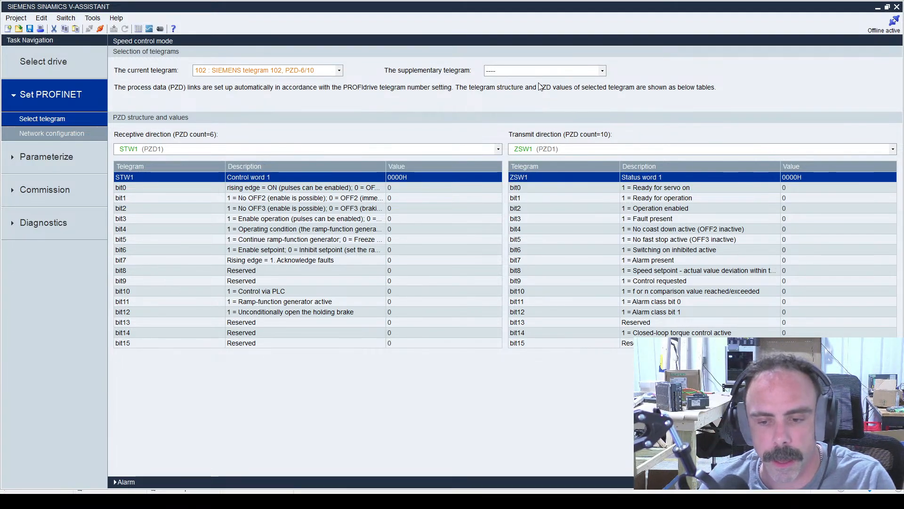
key("Tab")
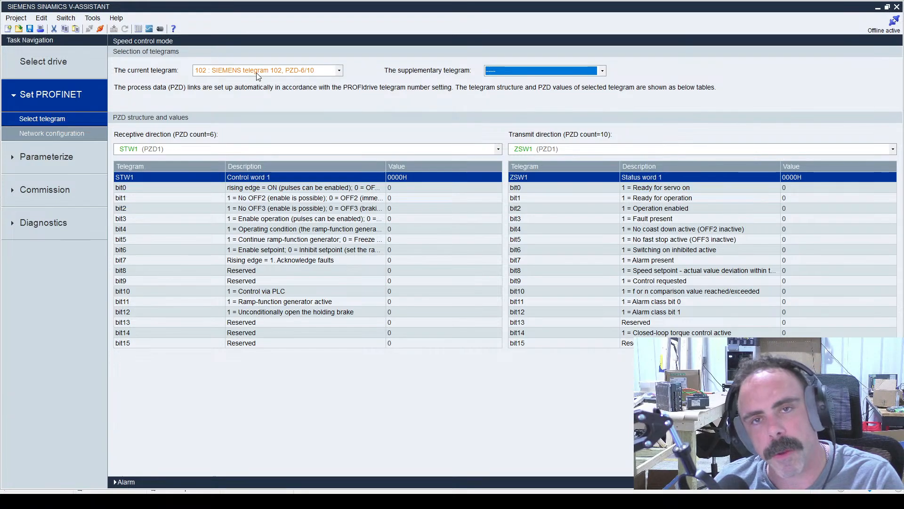
left_click(49, 157)
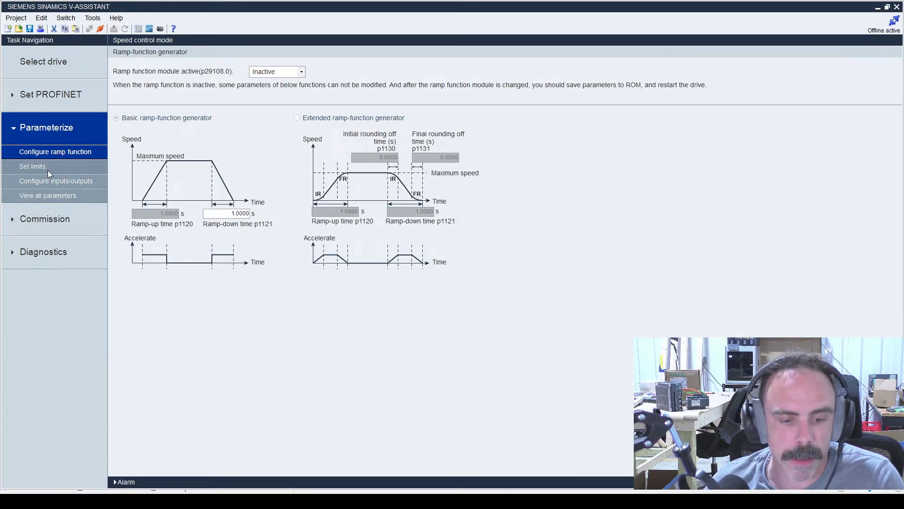
left_click(213, 213)
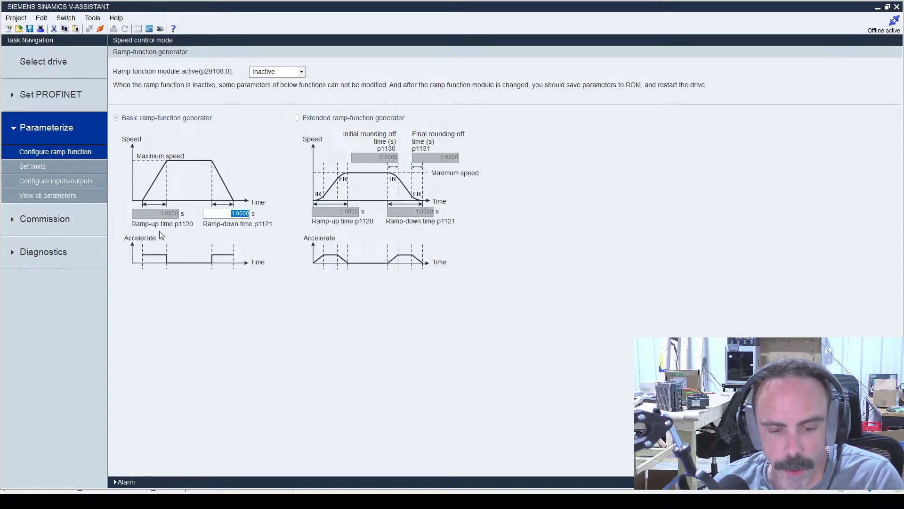
left_click(267, 74)
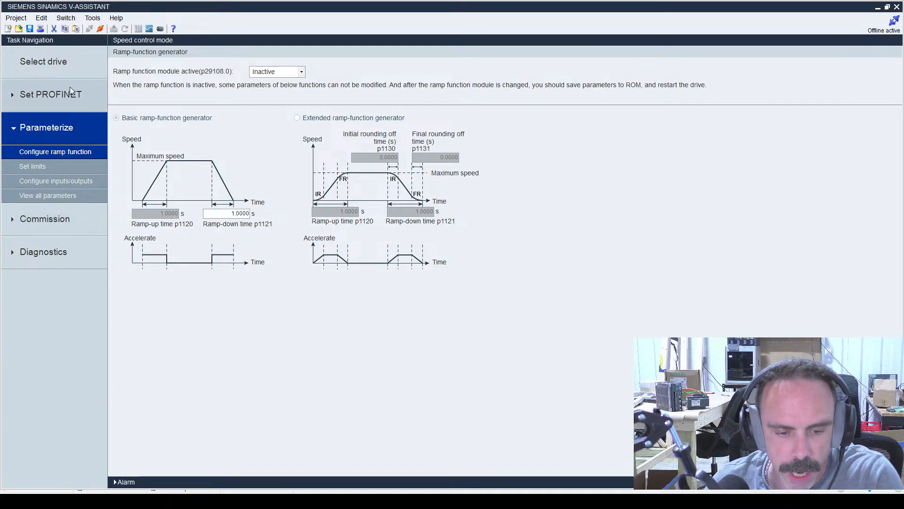
left_click(58, 77)
left_click(53, 92)
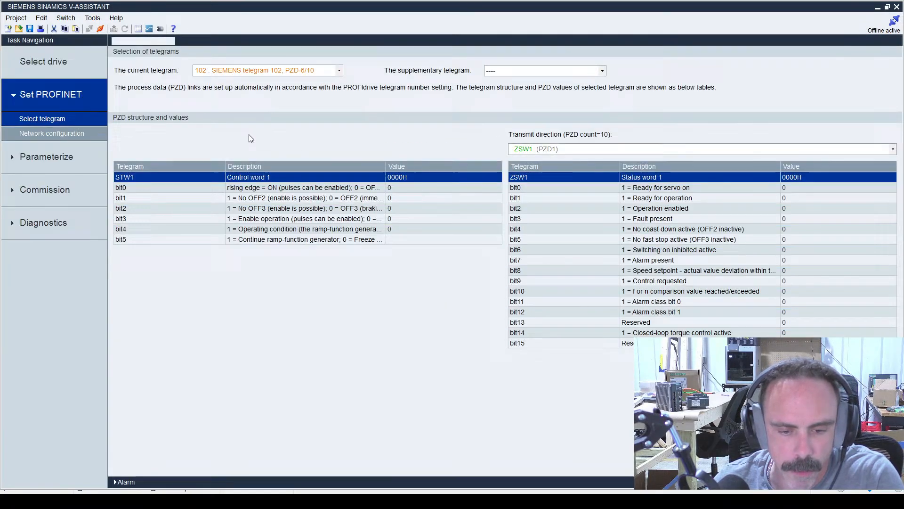
left_click(42, 71)
left_click(56, 96)
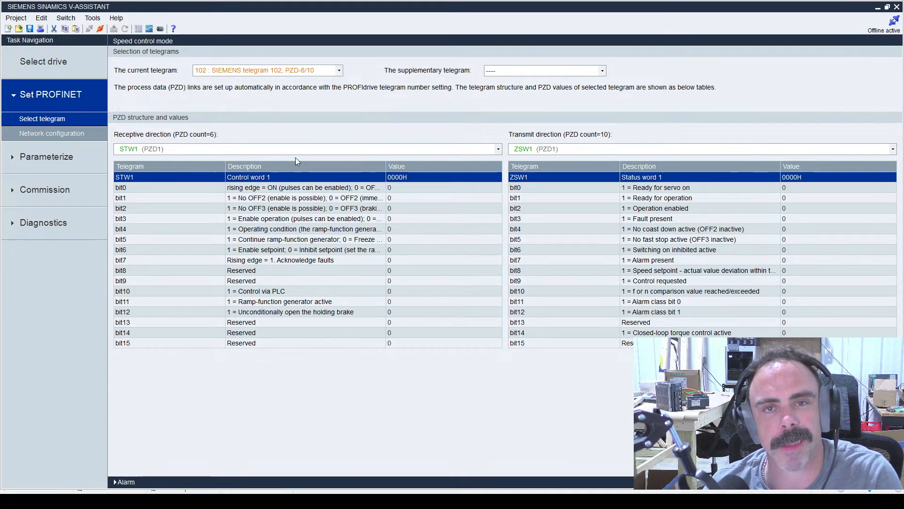
left_click(43, 159)
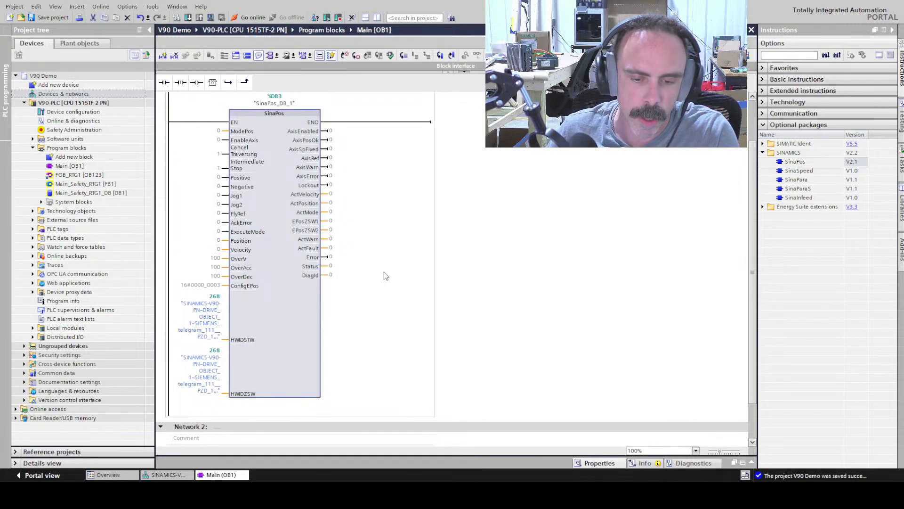
Back in TIA Portal, delete the SinaPos block from Network 1 of Main [OB1] and collapse the instructions pane
scroll(416, 353, "up", 2)
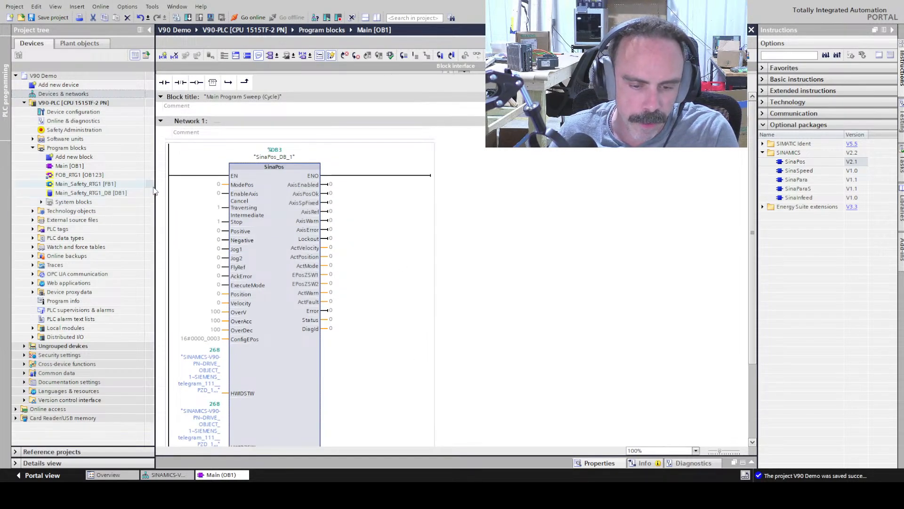
left_click_drag(153, 186, 136, 187)
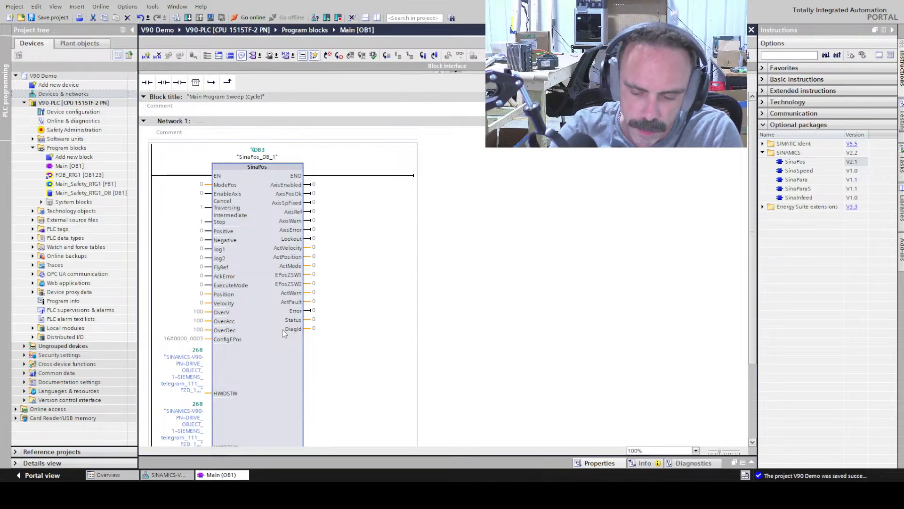
key("Delete")
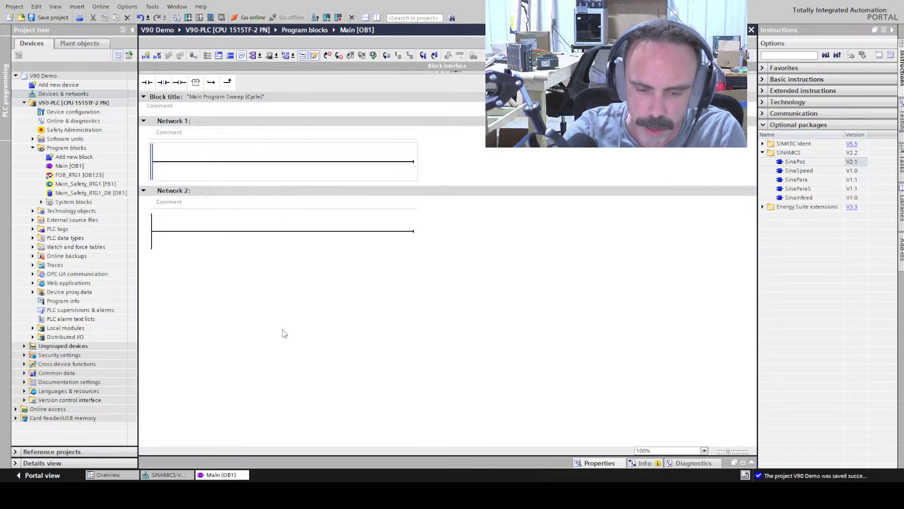
left_click(893, 31)
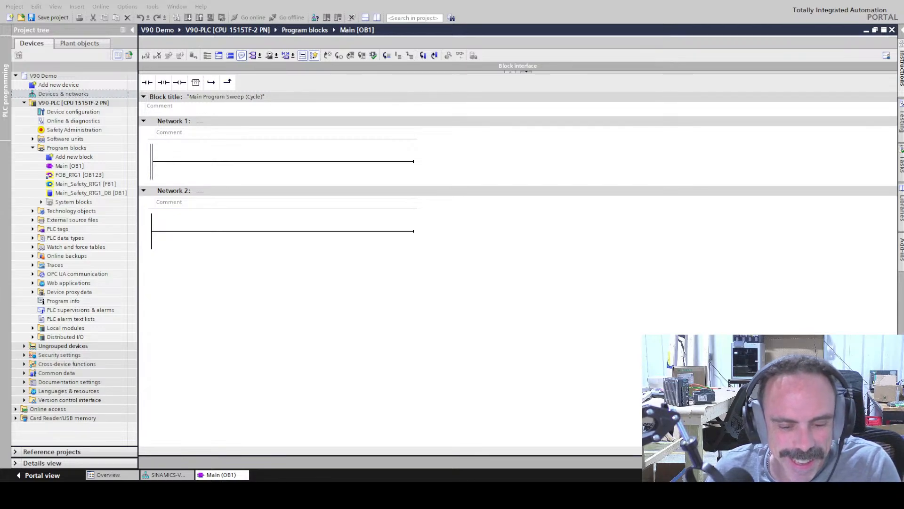
left_click(280, 400)
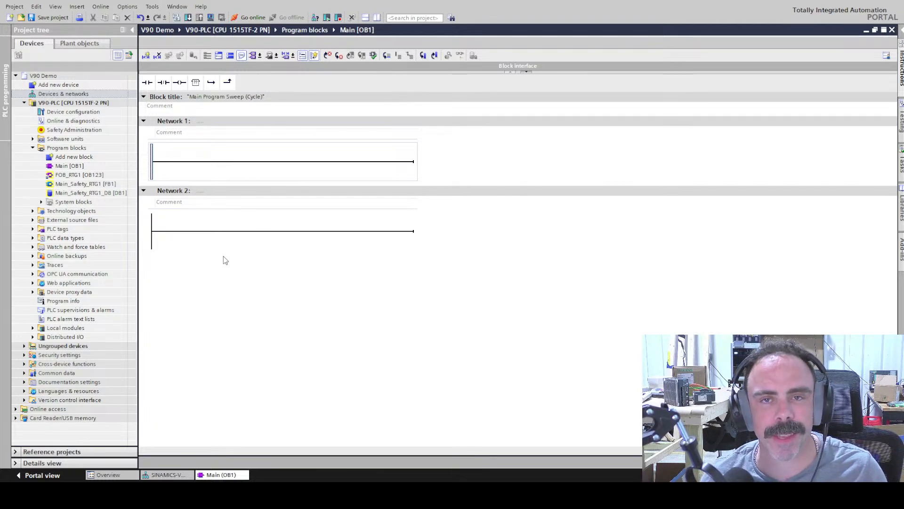
Remove the SIEMENS telegram 111 submodule from the SINAMICS-V90-PN drive's device overview
left_click(167, 475)
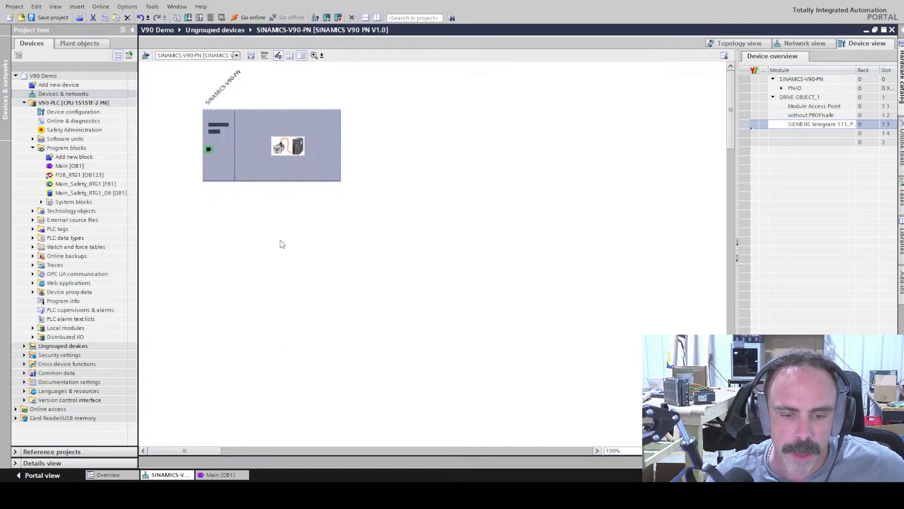
left_click(802, 44)
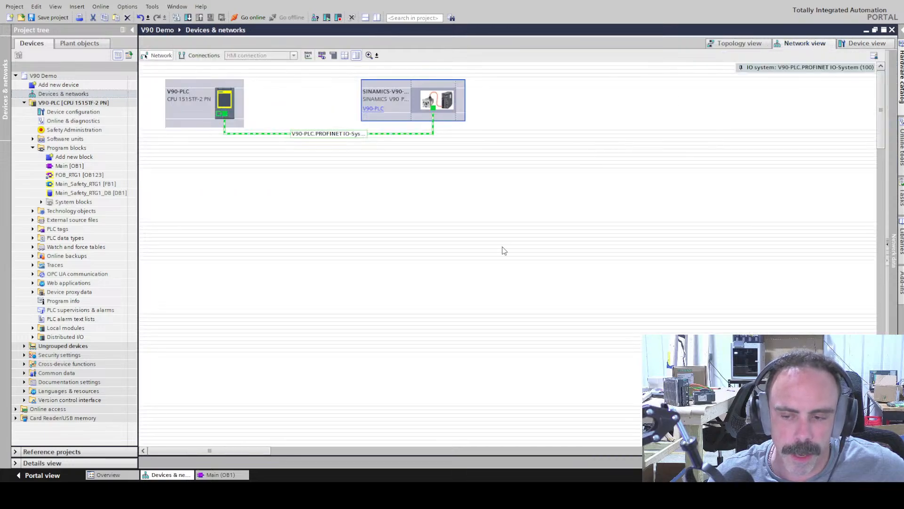
double_click(402, 113)
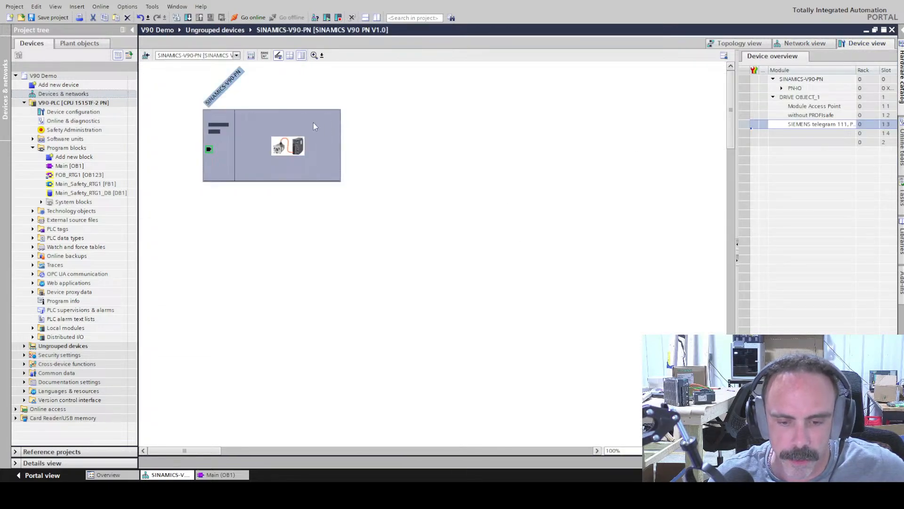
left_click(237, 55)
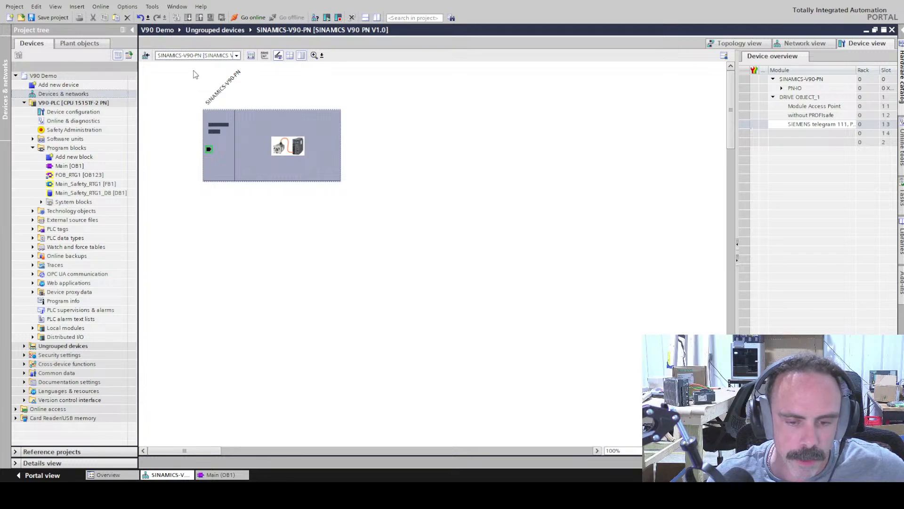
left_click(196, 74)
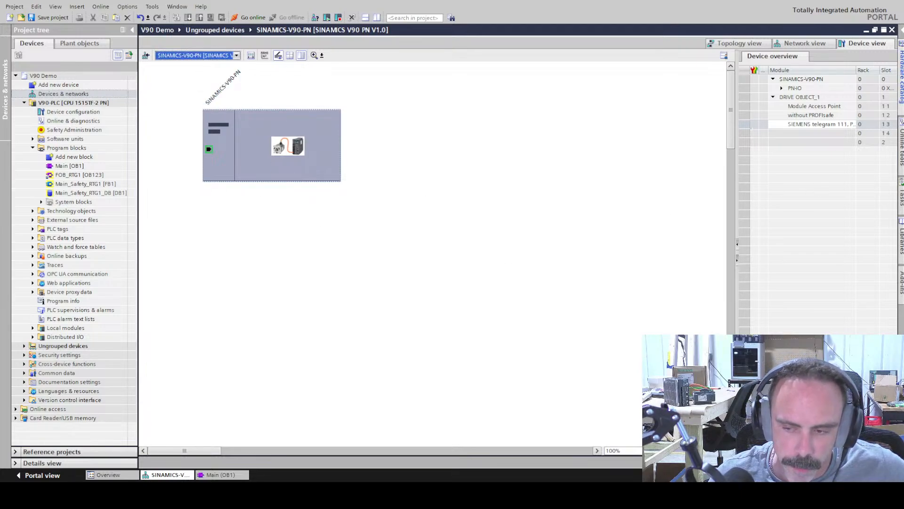
left_click(901, 76)
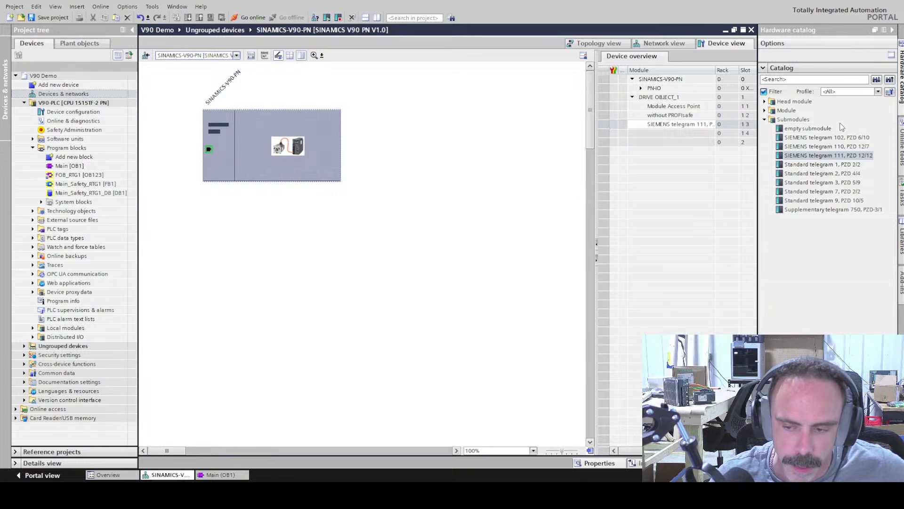
left_click(603, 124)
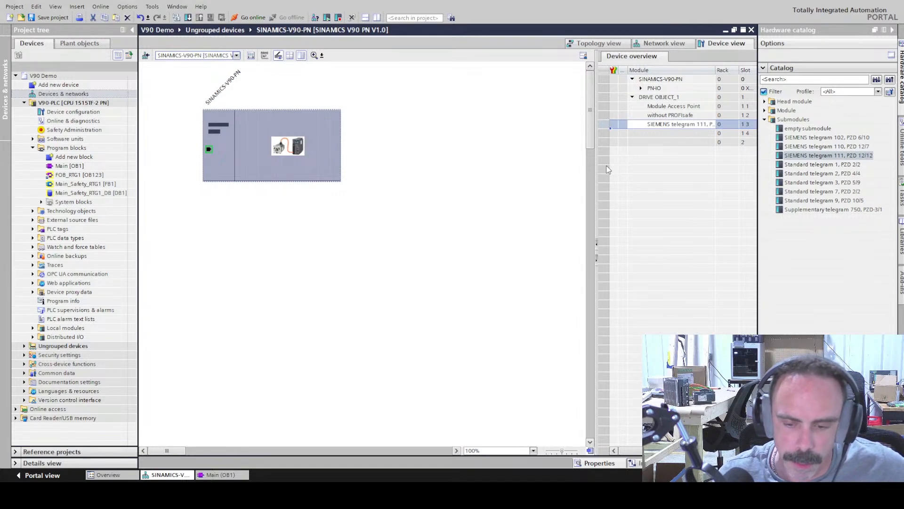
key("Delete")
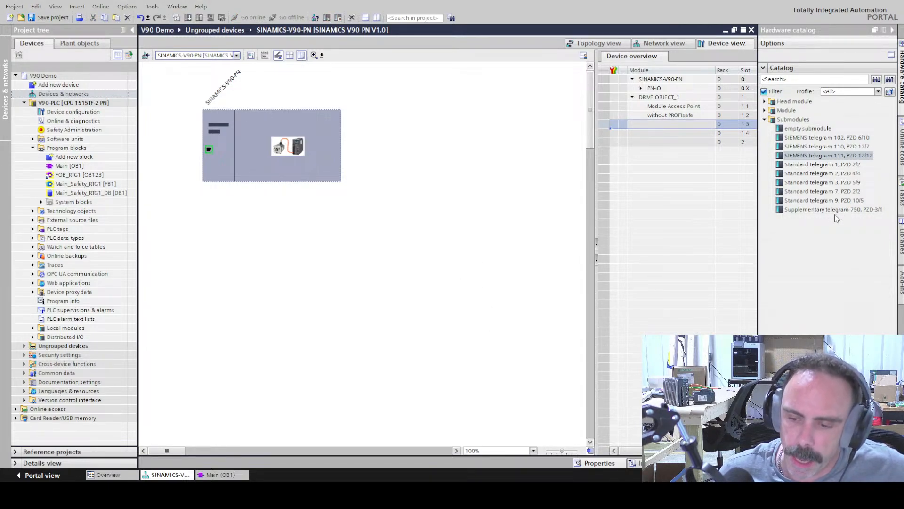
Add the SIEMENS telegram 102, PZD 6/10 submodule to the drive's empty slot 1 3 and save the project
left_click(833, 138)
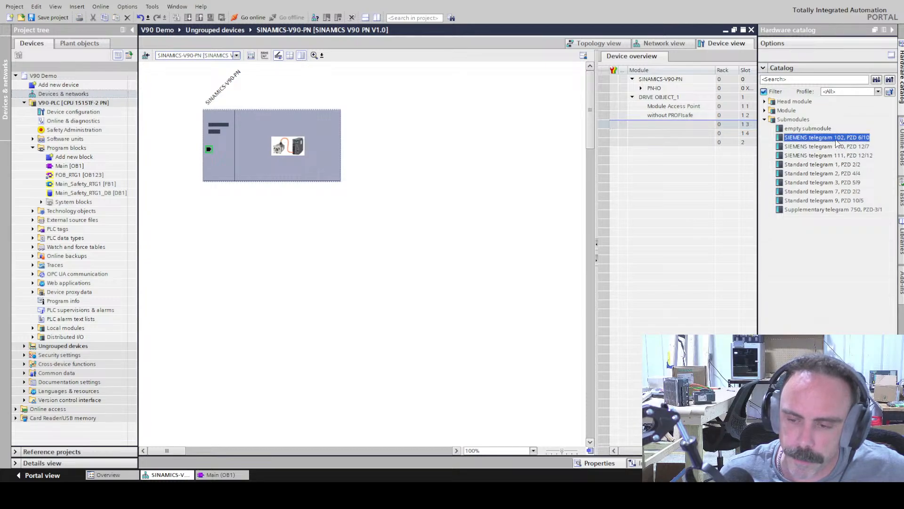
left_click_drag(838, 143, 694, 125)
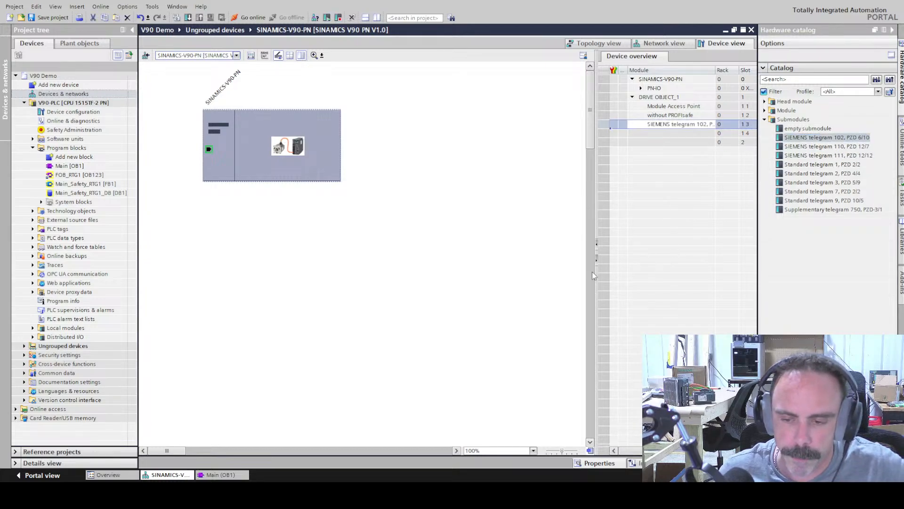
left_click(40, 17)
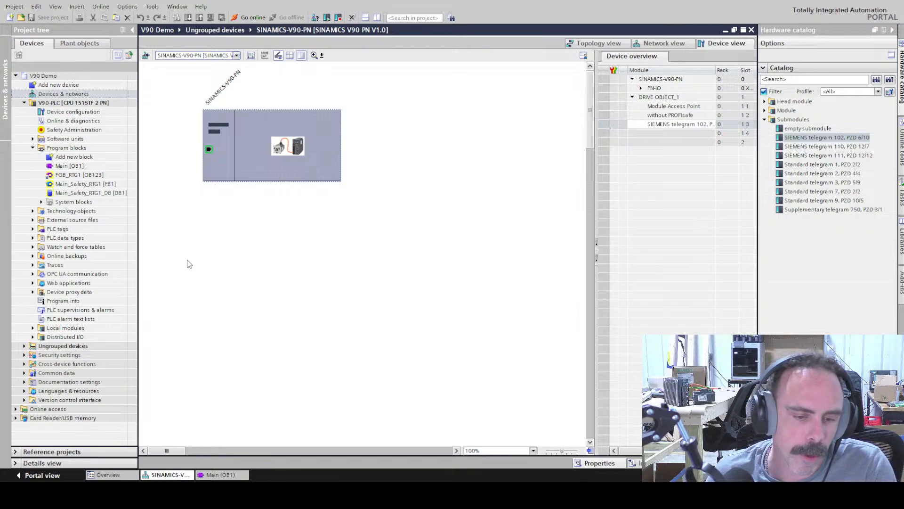
Add an axis technology object named Axis1 to V90-PLC
left_click(32, 210)
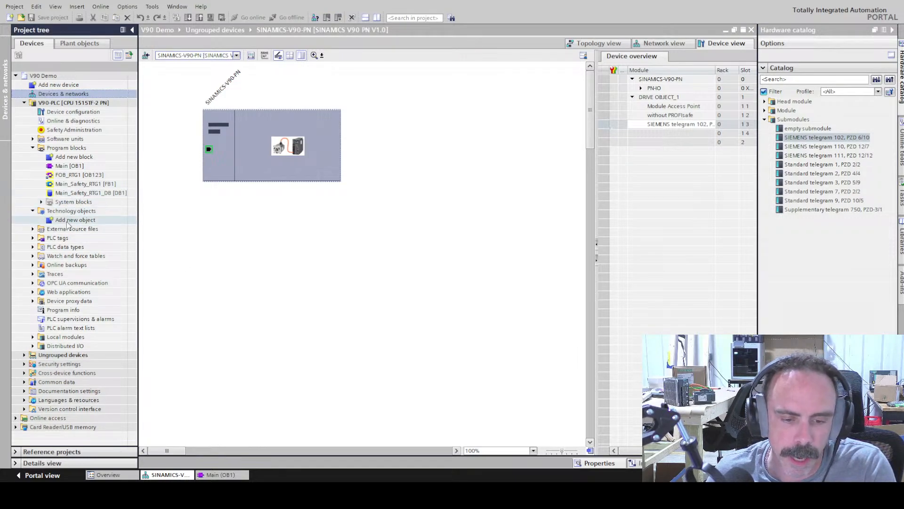
left_click(73, 220)
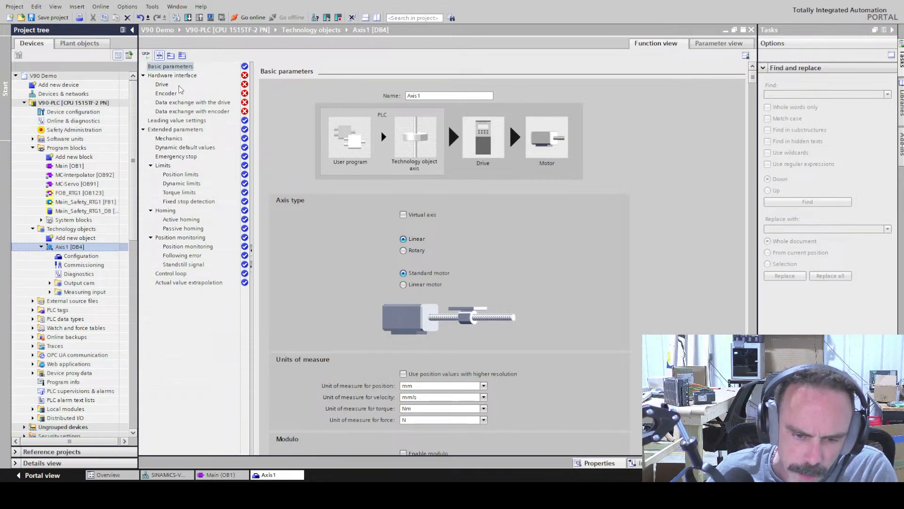
Assign the SINAMICS-V90-PN drive object as Axis1's PROFIdrive drive in the hardware interface and open the encoder settings
left_click(165, 91)
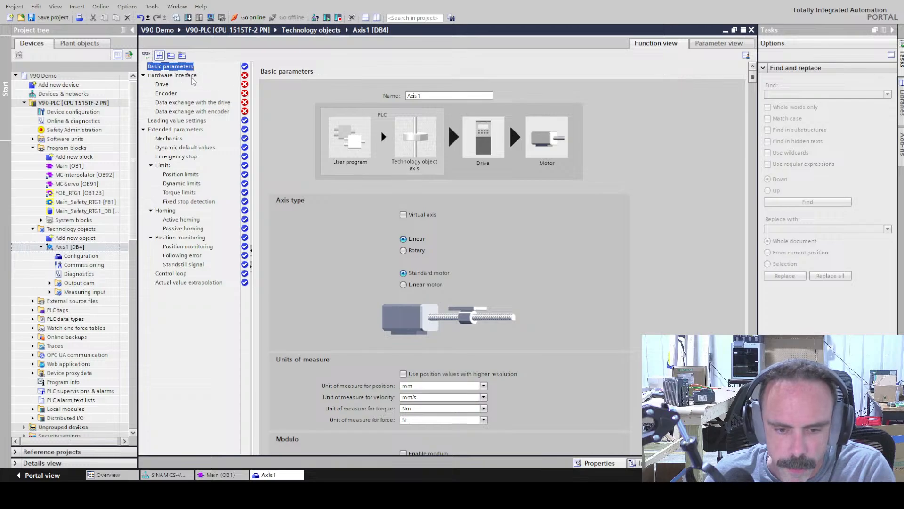
key("Down")
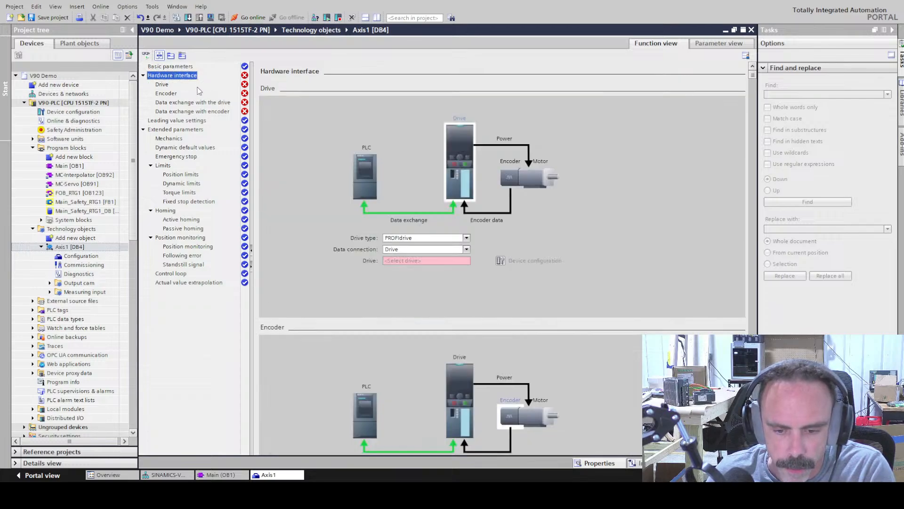
left_click(466, 261)
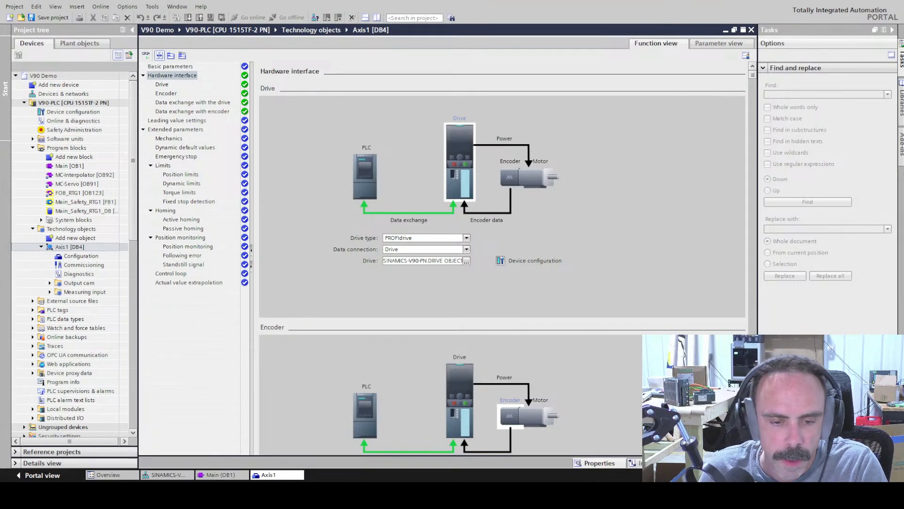
left_click(175, 94)
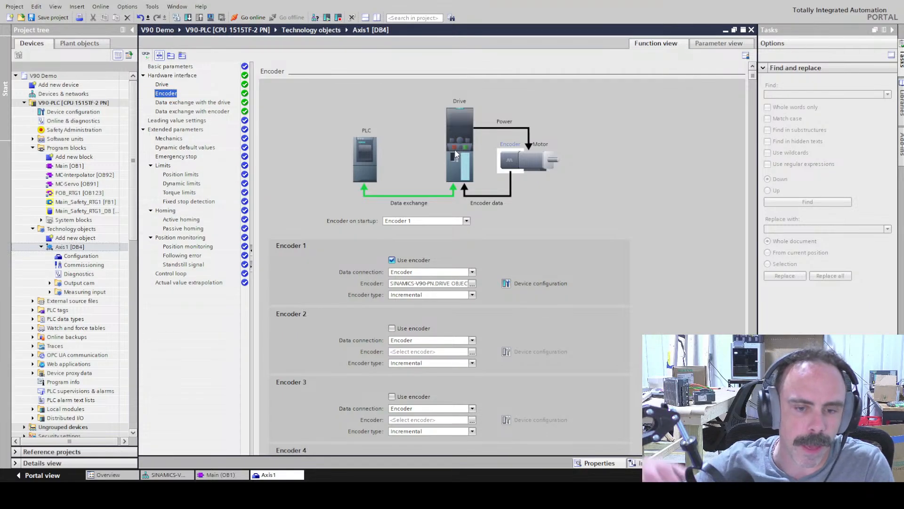
Review the telegram, reference speed and maximum speed in Axis1's data exchange with the drive, and save the project
left_click(166, 103)
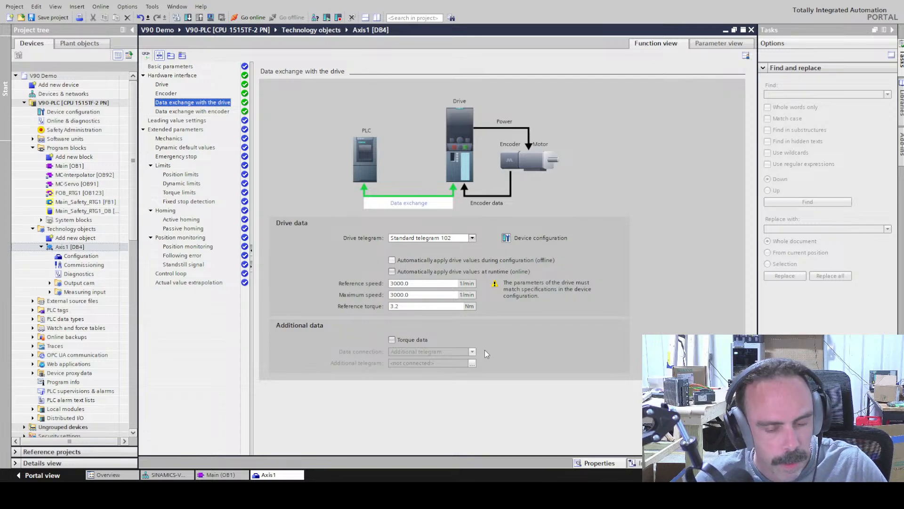
left_click(436, 283)
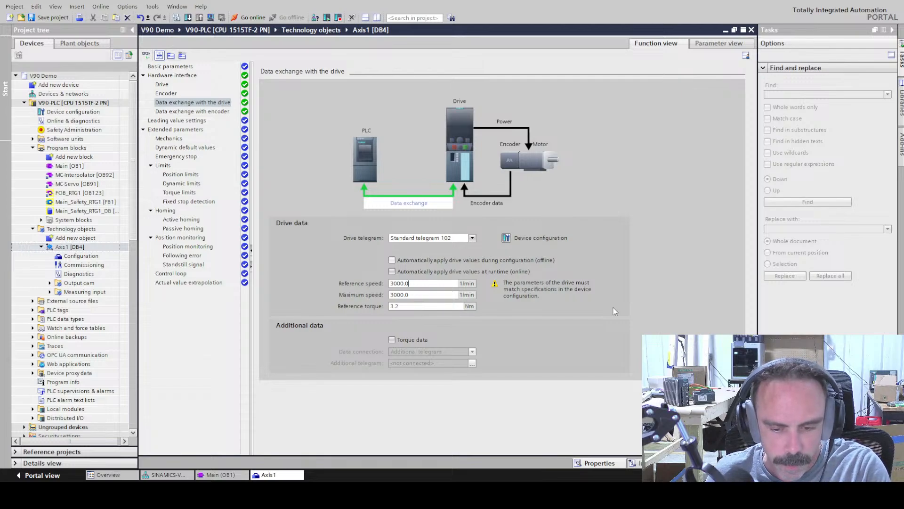
type("`")
key("BackSpace")
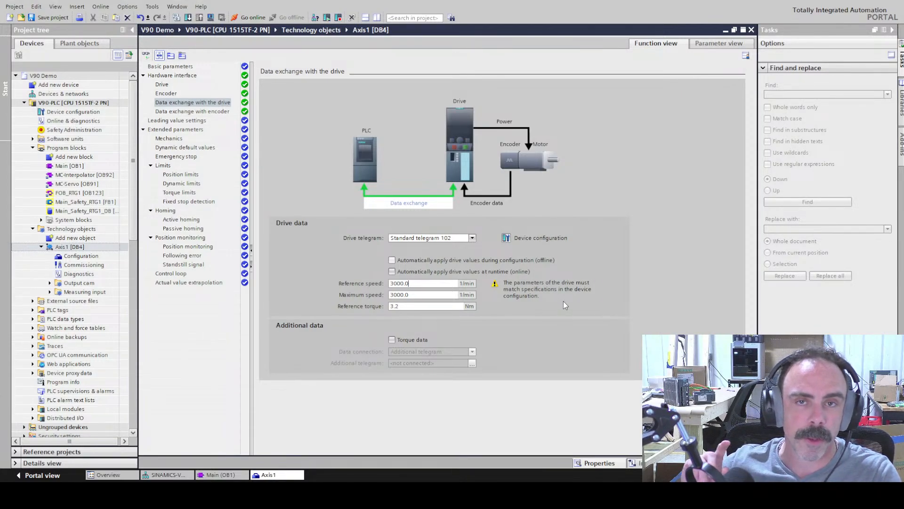
key("ctrl+s")
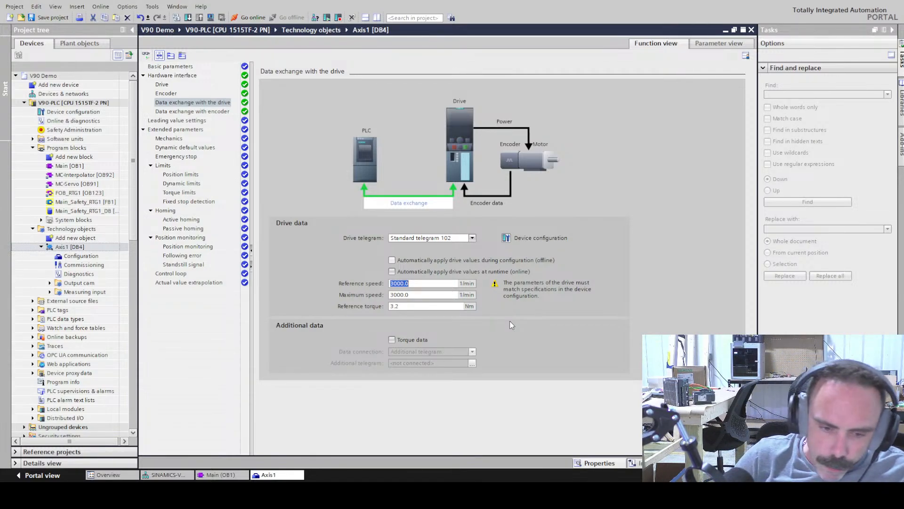
Check Axis1's data exchange with the encoder, look at the V90 drive in the network view, and save the project
left_click(187, 111)
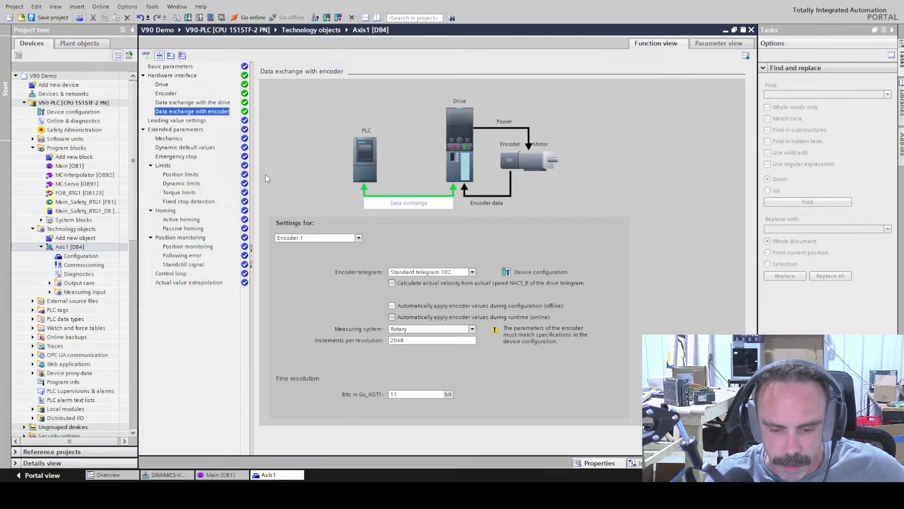
left_click(472, 329)
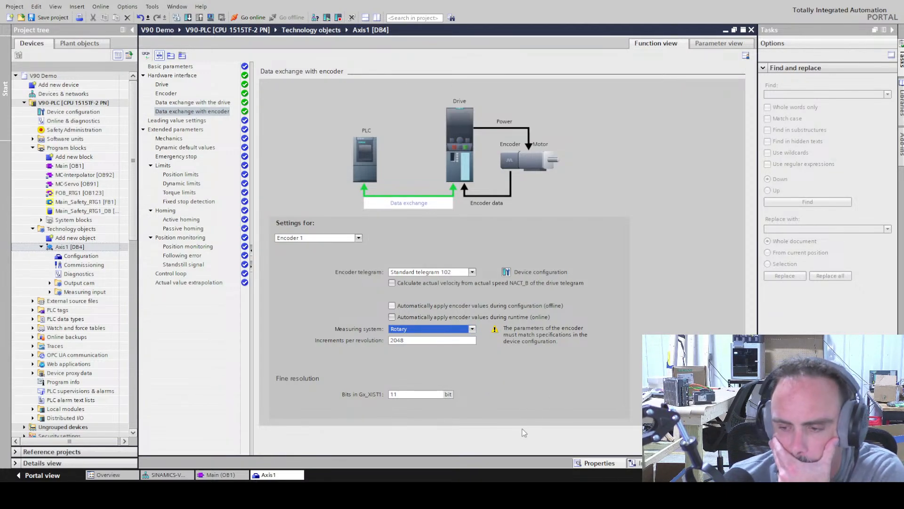
left_click(167, 474)
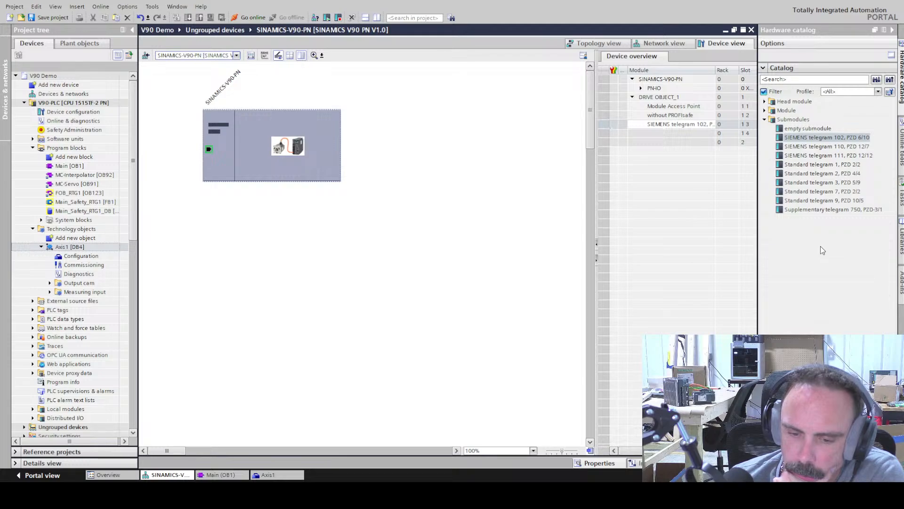
left_click(665, 44)
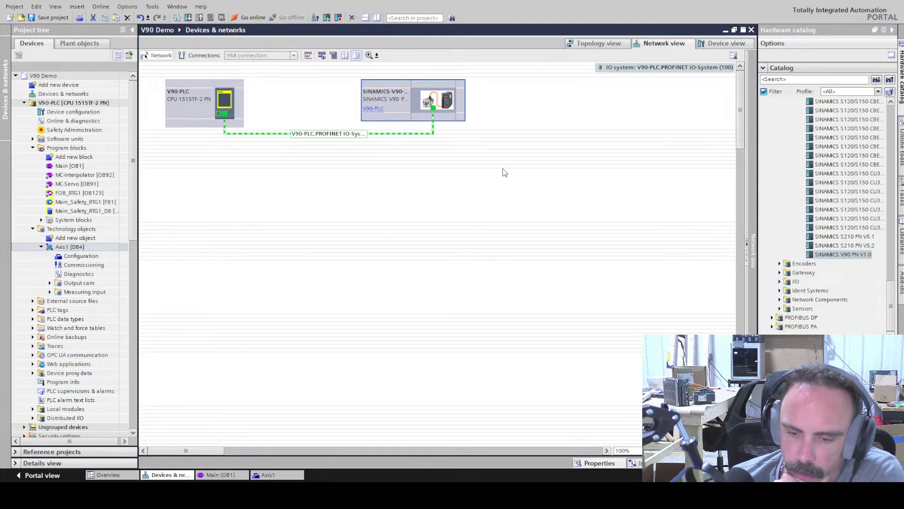
left_click(447, 106)
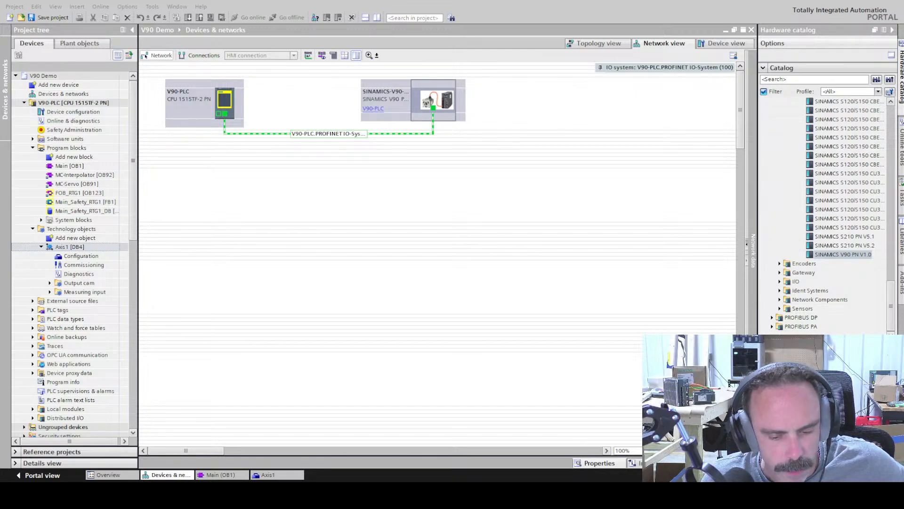
left_click(302, 418)
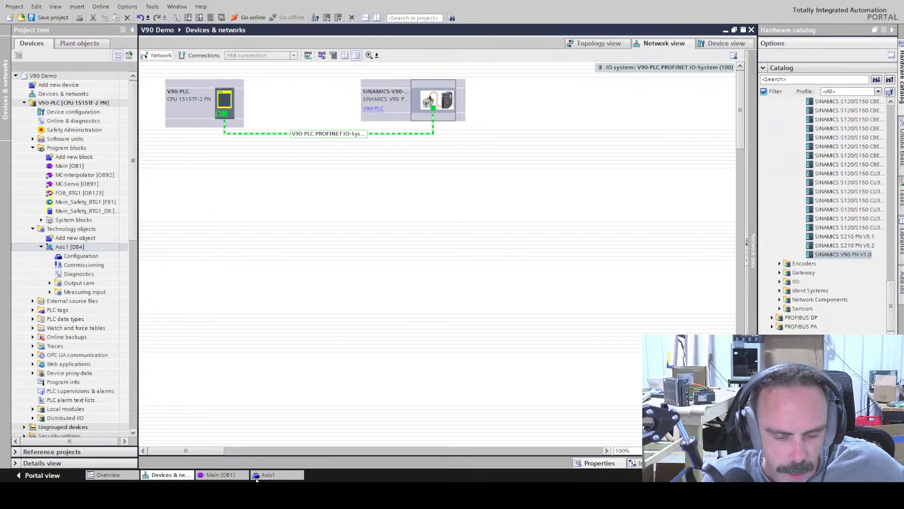
left_click(282, 475)
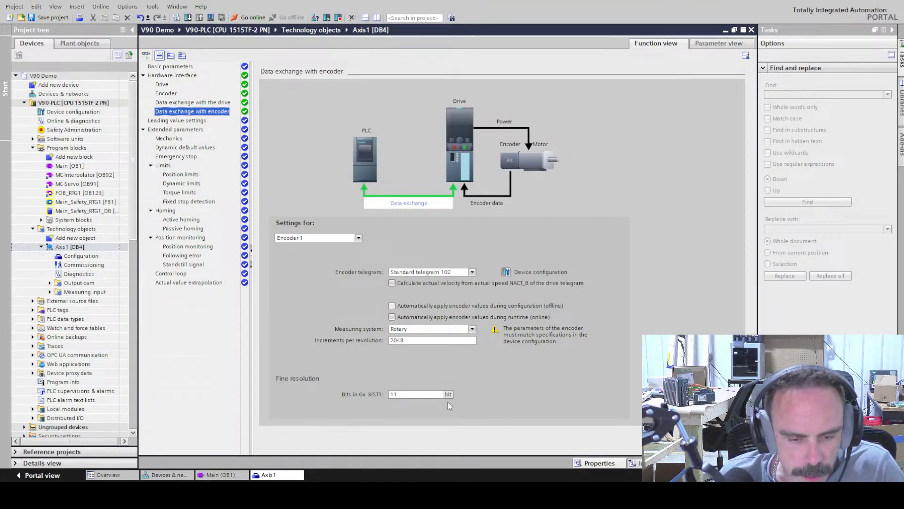
key("ctrl+s")
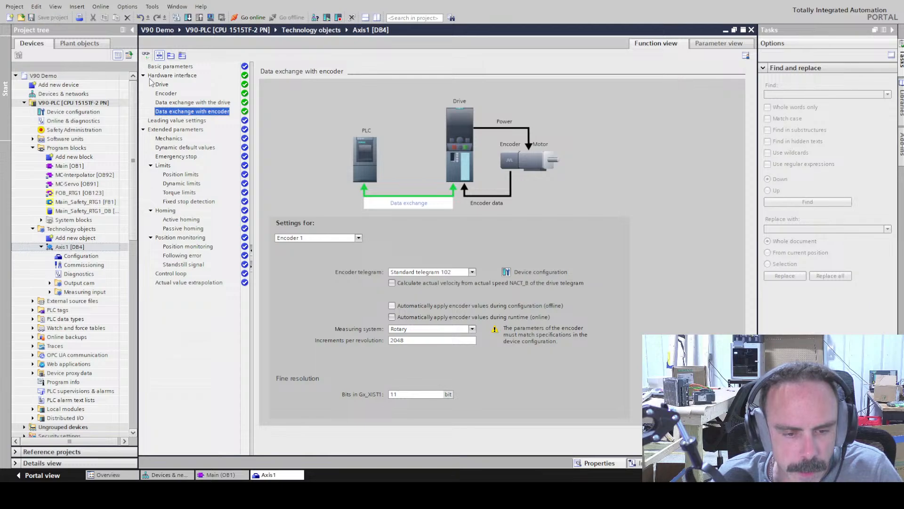
Examine the encoder mounting, backlash compensation, load gear and leadscrew pitch in Axis1's mechanics settings
left_click(174, 141)
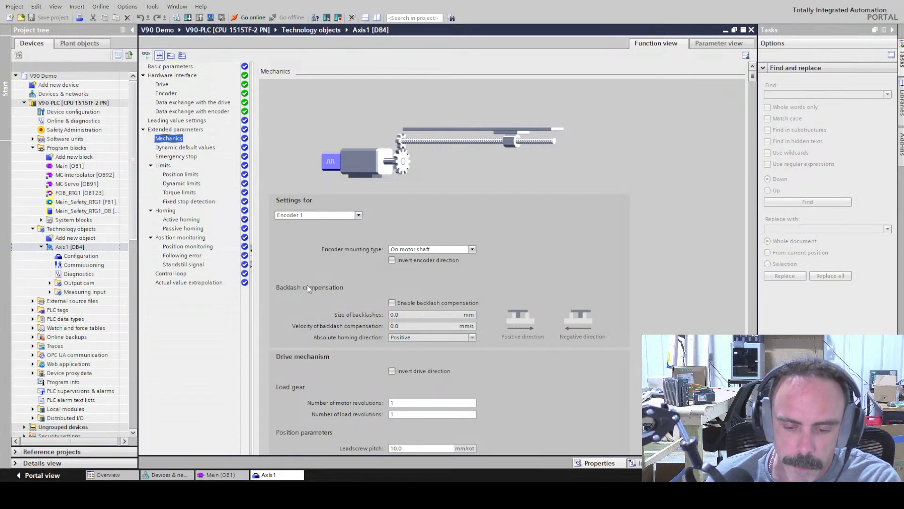
scroll(337, 263, "down", 1)
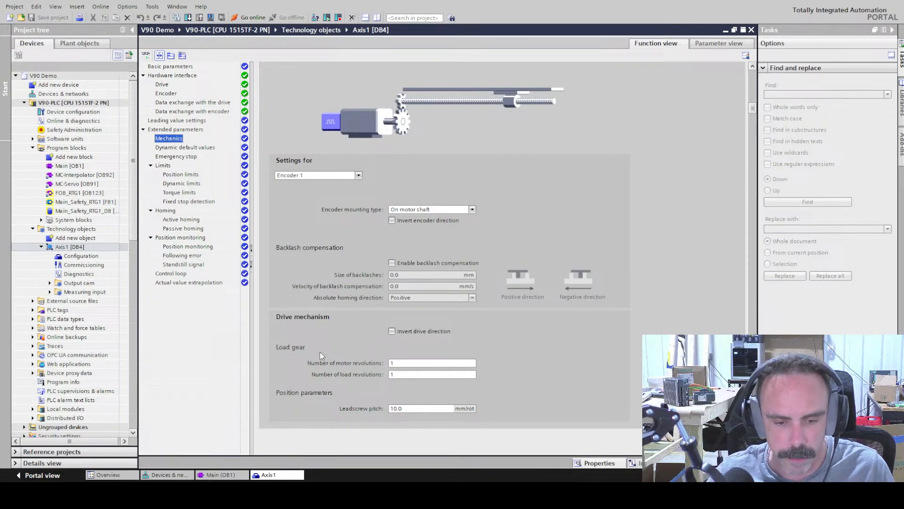
scroll(320, 352, "up", 2)
scroll(360, 340, "down", 3)
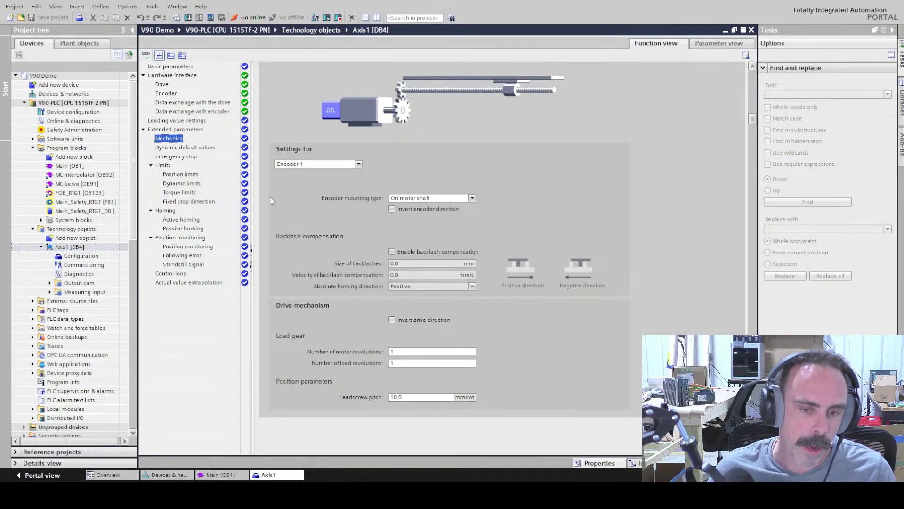
Try the rotary axis type in Axis1's basic parameters and return it to linear
left_click(180, 69)
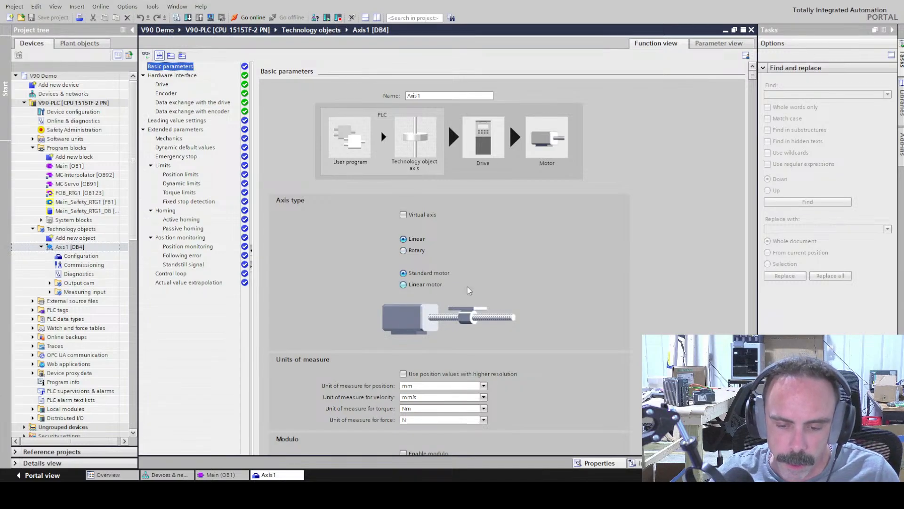
left_click(404, 250)
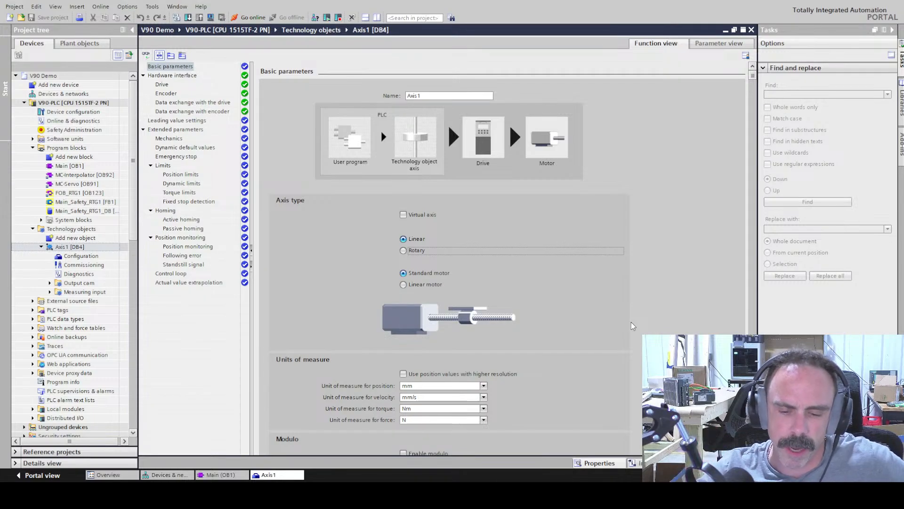
scroll(521, 310, "down", 2)
scroll(546, 325, "down", 2)
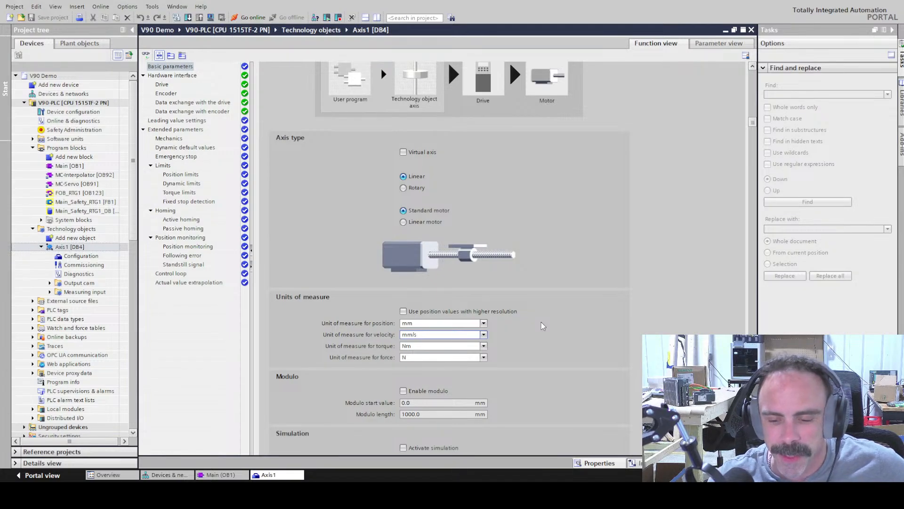
Try m/s as Axis1's unit of measure for velocity and return it to mm/s
left_click(548, 273)
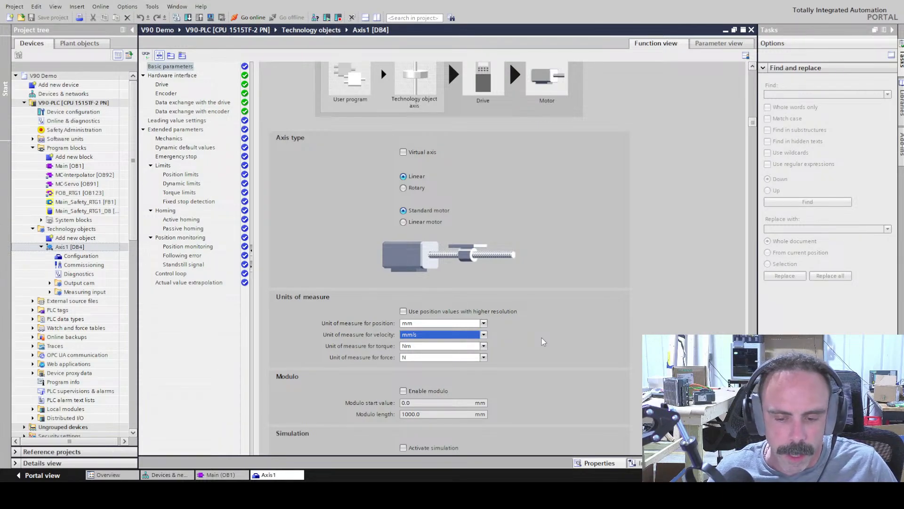
left_click(483, 336)
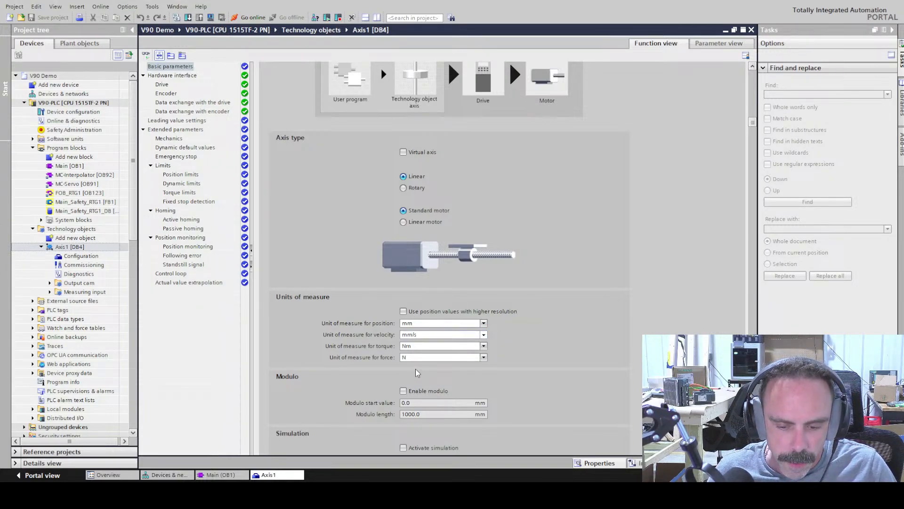
key("Down")
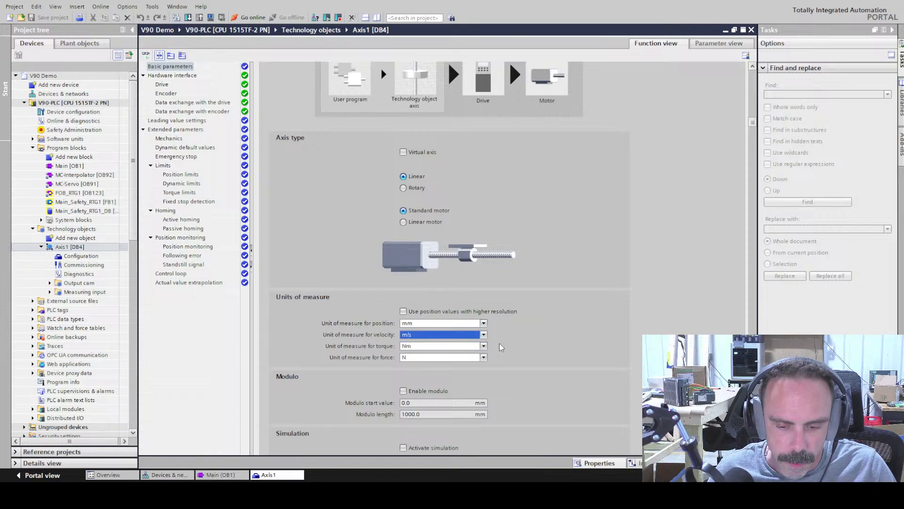
key("Escape")
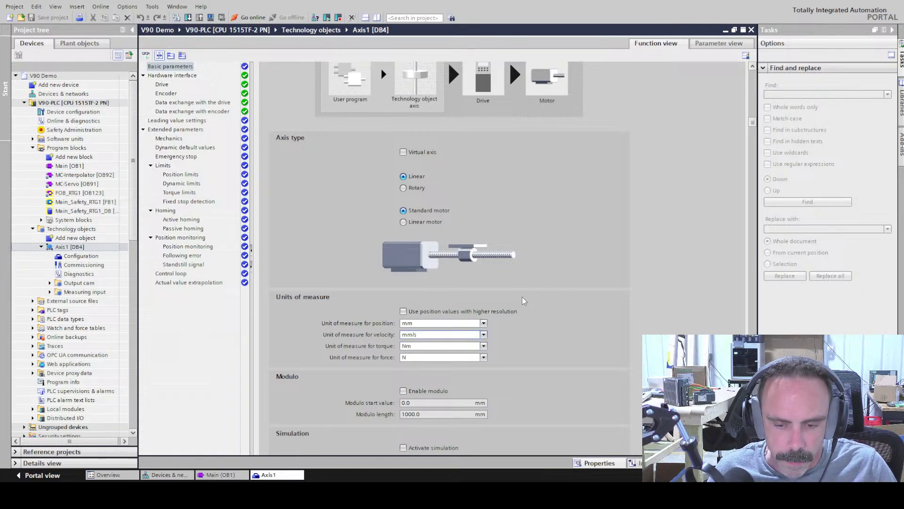
key("Down")
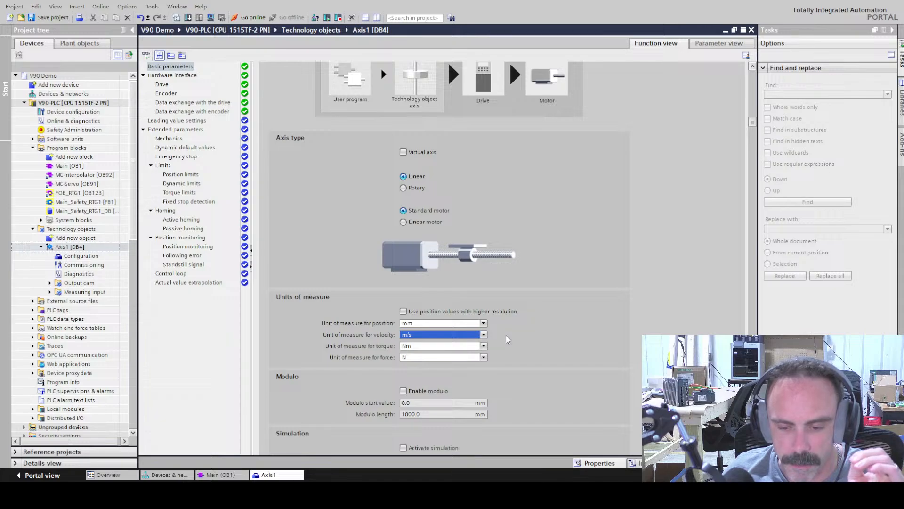
left_click(485, 336)
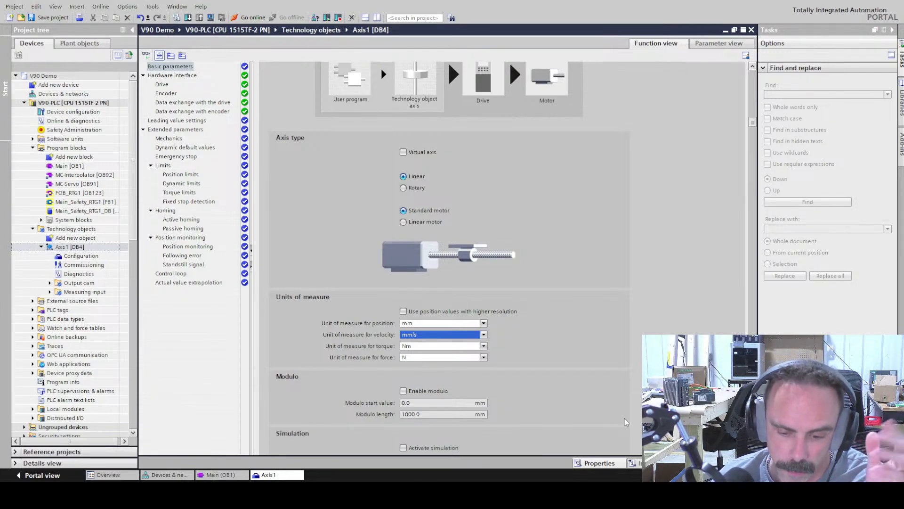
Try enabling modulo in Axis1's basic parameters and disable it again
scroll(605, 353, "down", 2)
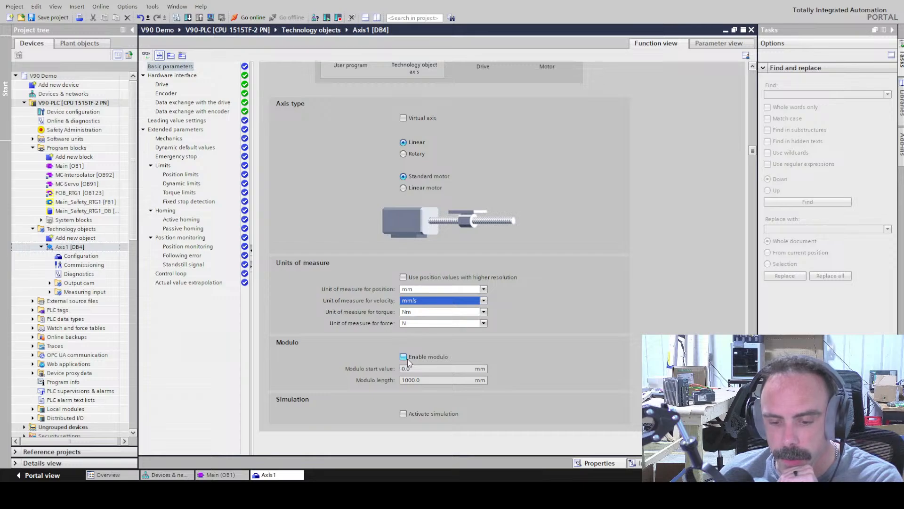
left_click(545, 354)
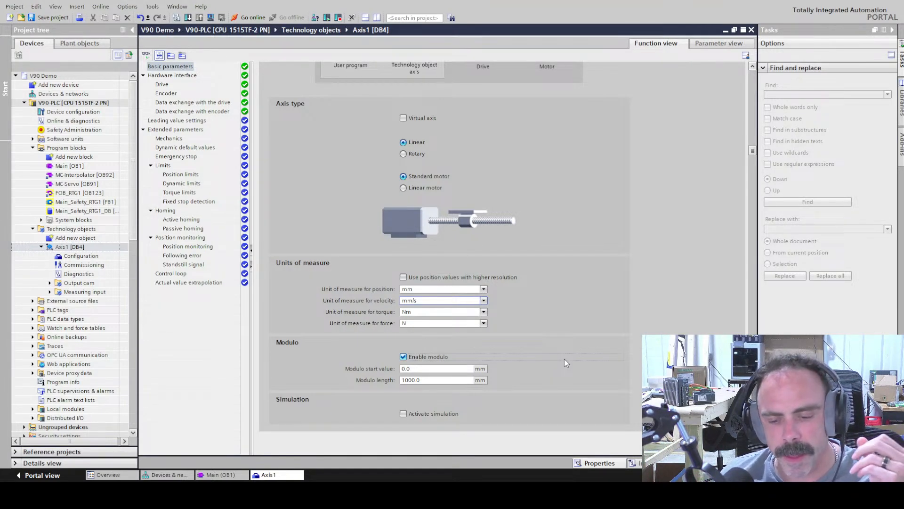
left_click(403, 357)
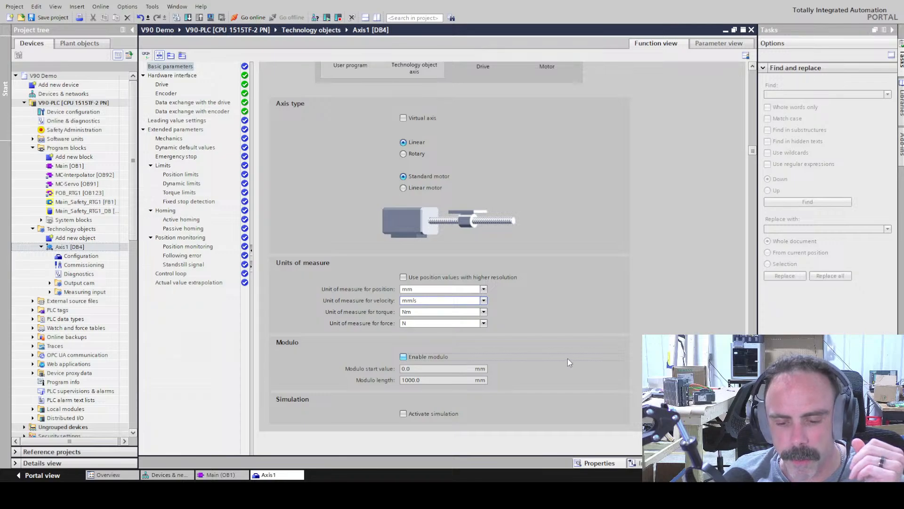
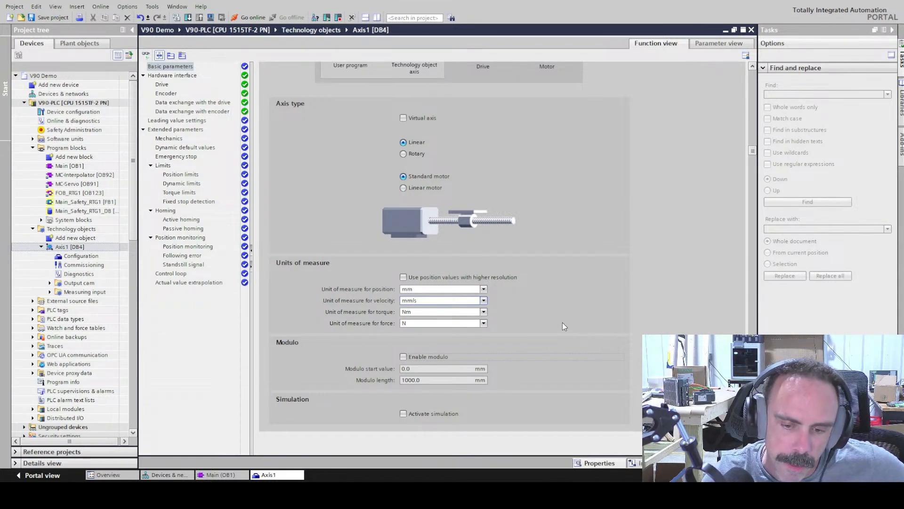
Examine Axis1's dynamic default values alongside the load gear and leadscrew pitch in its mechanics settings
scroll(562, 322, "up", 2)
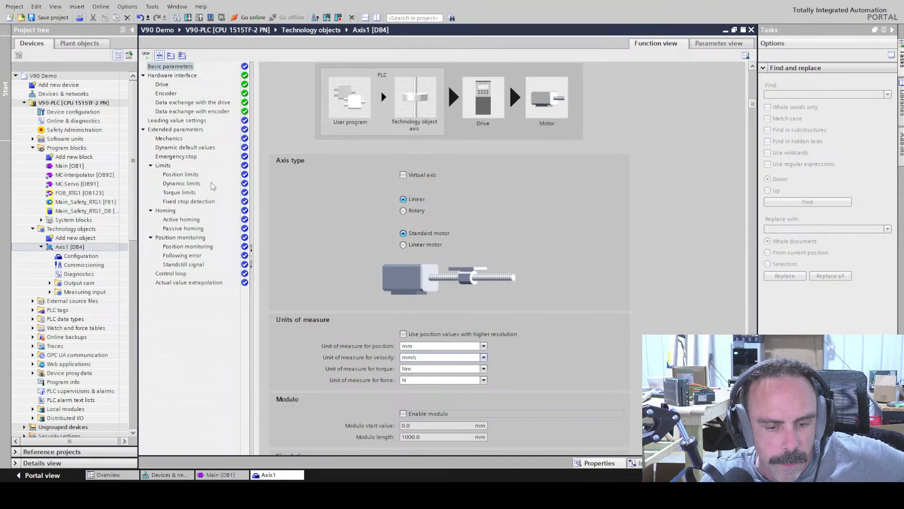
left_click(184, 148)
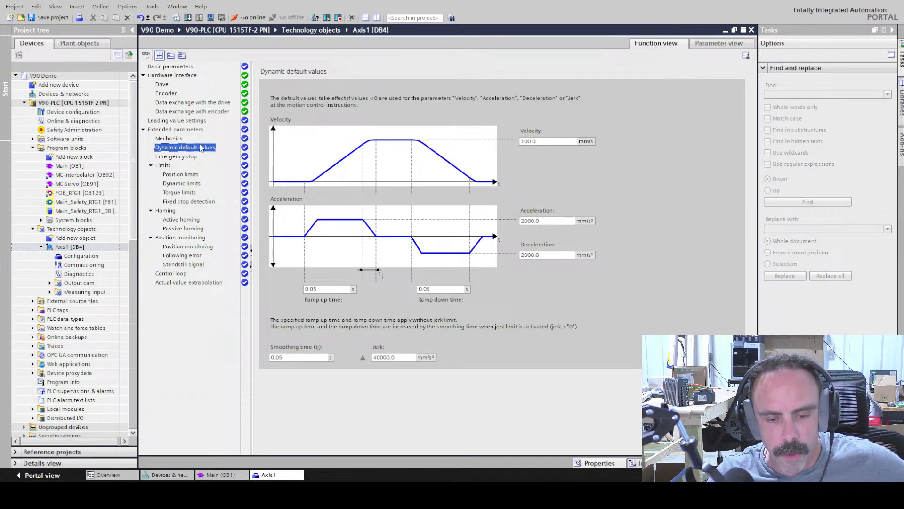
left_click(172, 139)
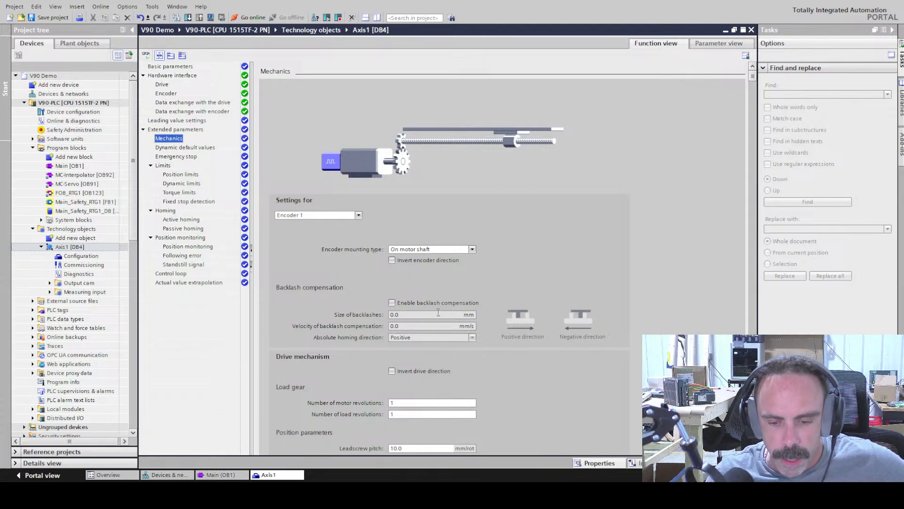
scroll(453, 384, "down", 2)
left_click(451, 408)
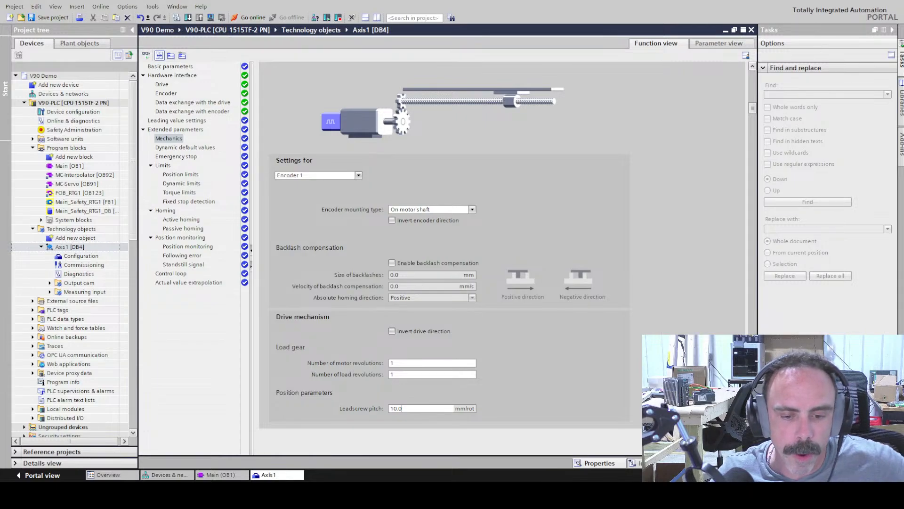
left_click(184, 148)
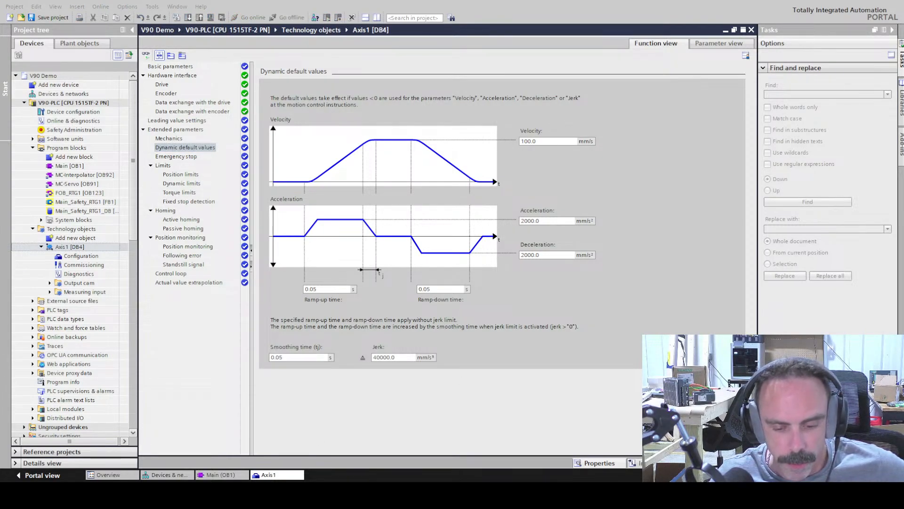
left_click(307, 412)
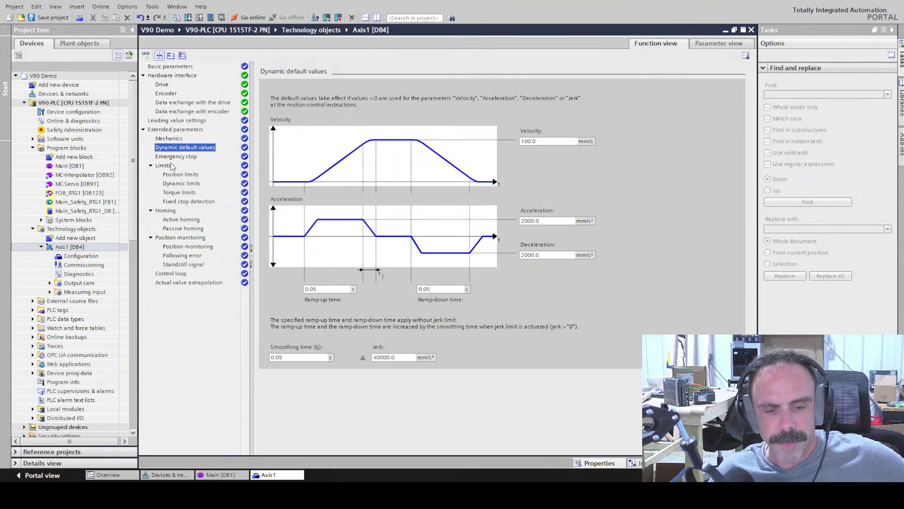
left_click(169, 138)
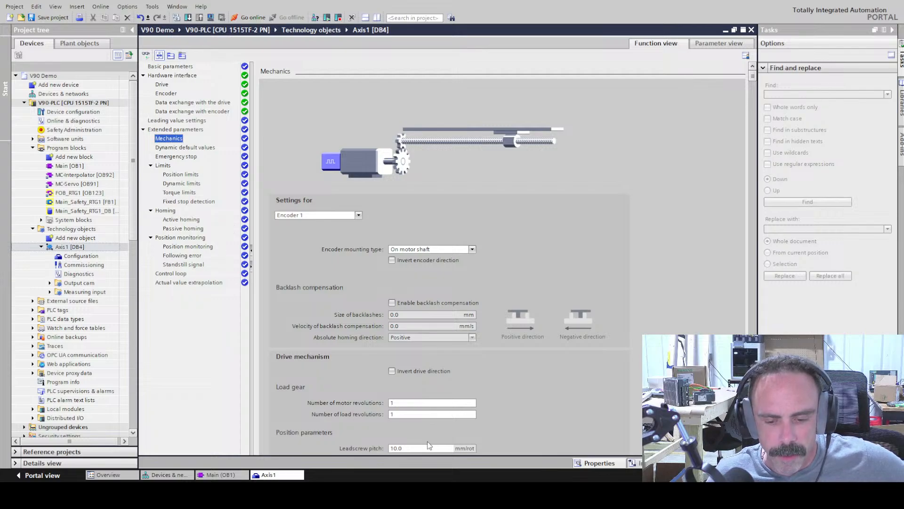
Review the leadscrew pitch in Axis1's mechanics and the velocity in its dynamic default values, and save the project
scroll(415, 436, "down", 2)
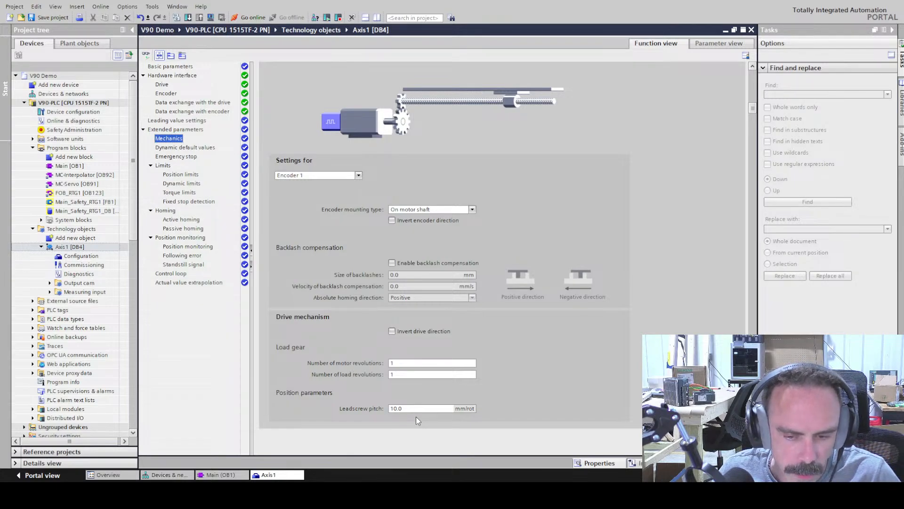
left_click(185, 148)
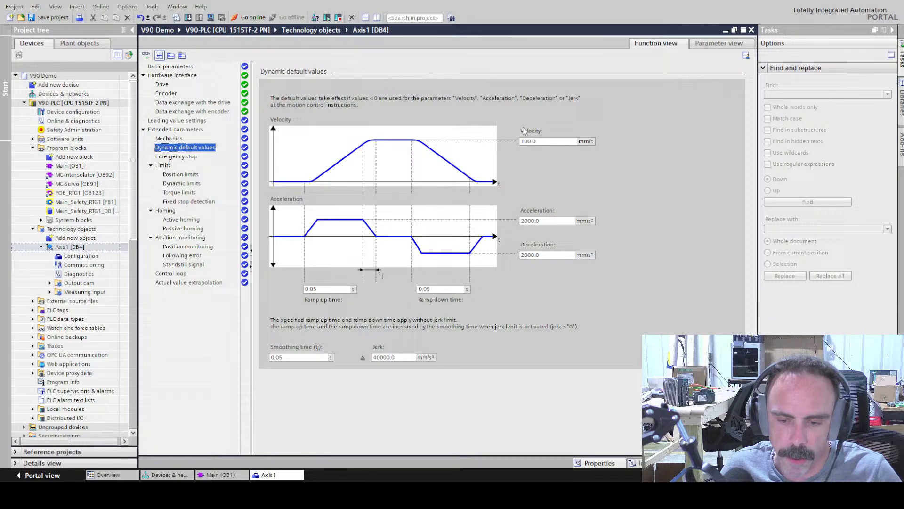
left_click(555, 143)
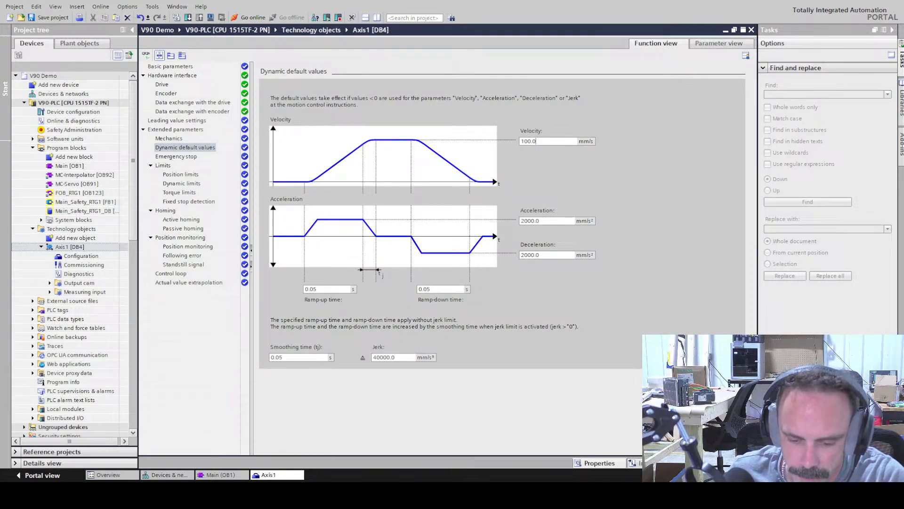
key("ctrl+s")
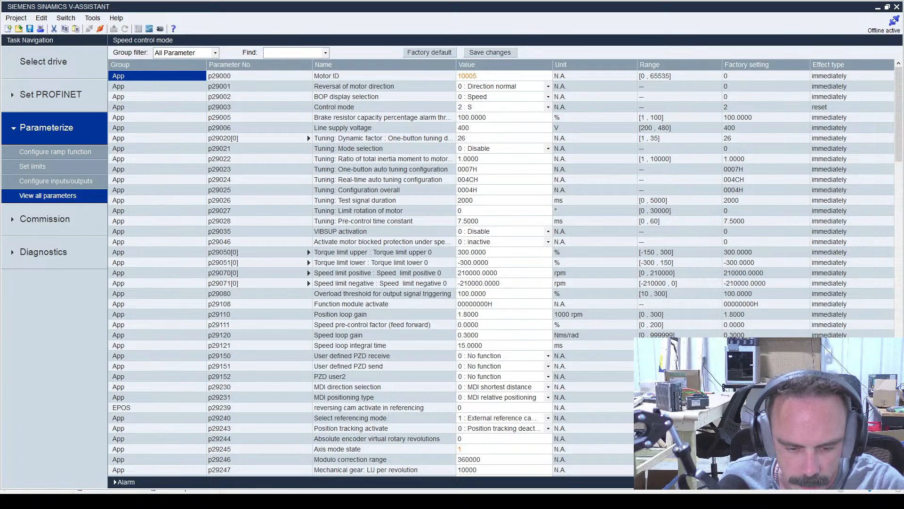
Switch to Paint, erase the whole previous sketch from the canvas and activate the brush
key("alt+Tab")
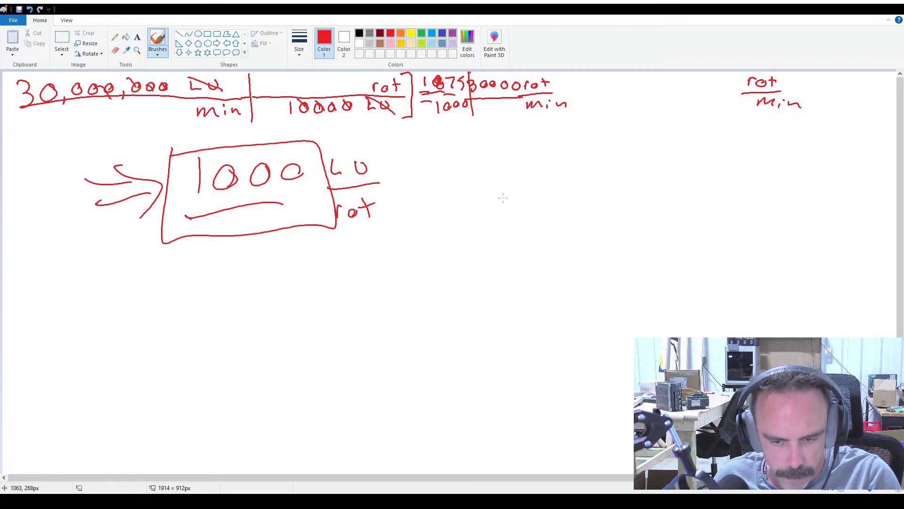
key("ctrl+a")
key("Delete")
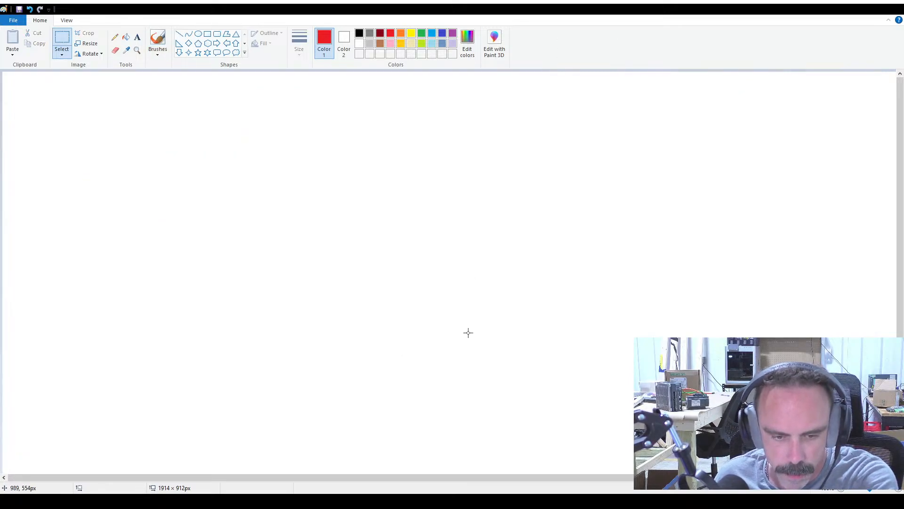
left_click(157, 41)
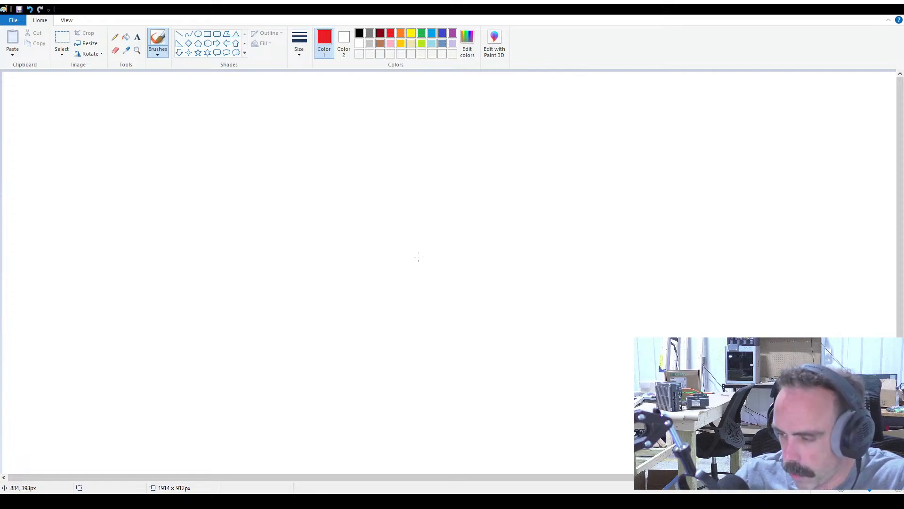
Handwrite the pitch fraction 10 mm/rot and a separate target unit fraction rot/m along the canvas's upper edge, underlining rot in the pitch
mouse_move(31, 87)
left_mouse_down()
mouse_move(31, 98)
mouse_move(44, 86)
mouse_move(99, 93)
left_mouse_up()
mouse_move(15, 108)
left_mouse_down()
mouse_move(109, 111)
mouse_move(81, 121)
left_mouse_up()
left_click_drag(88, 113, 87, 121)
left_click_drag(83, 117, 114, 111)
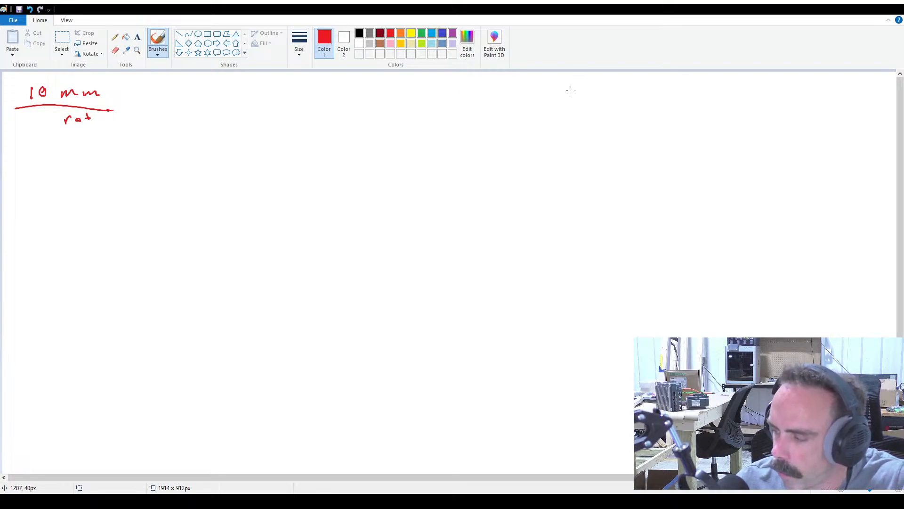
left_click_drag(575, 84, 599, 87)
mouse_move(596, 82)
left_mouse_down()
mouse_move(610, 80)
mouse_move(612, 92)
mouse_move(588, 106)
mouse_move(608, 108)
left_mouse_up()
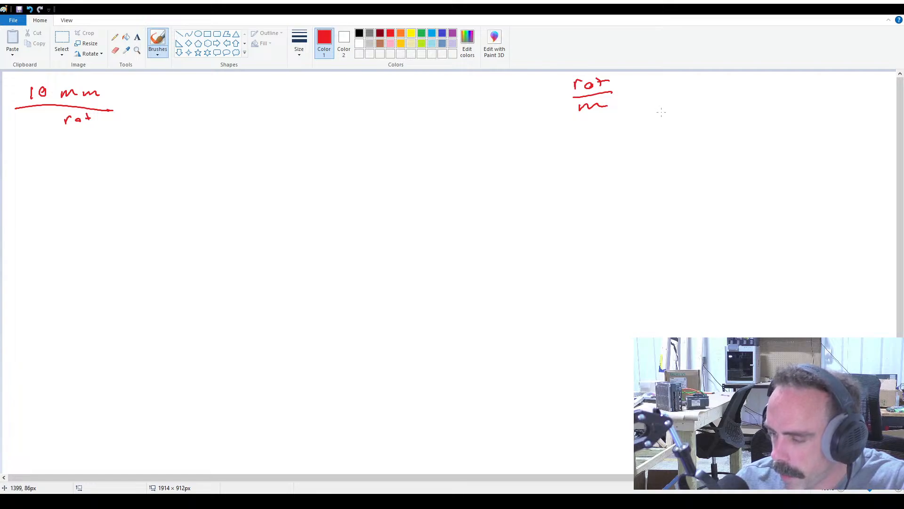
mouse_move(71, 126)
left_mouse_down()
mouse_move(99, 120)
mouse_move(66, 127)
left_mouse_up()
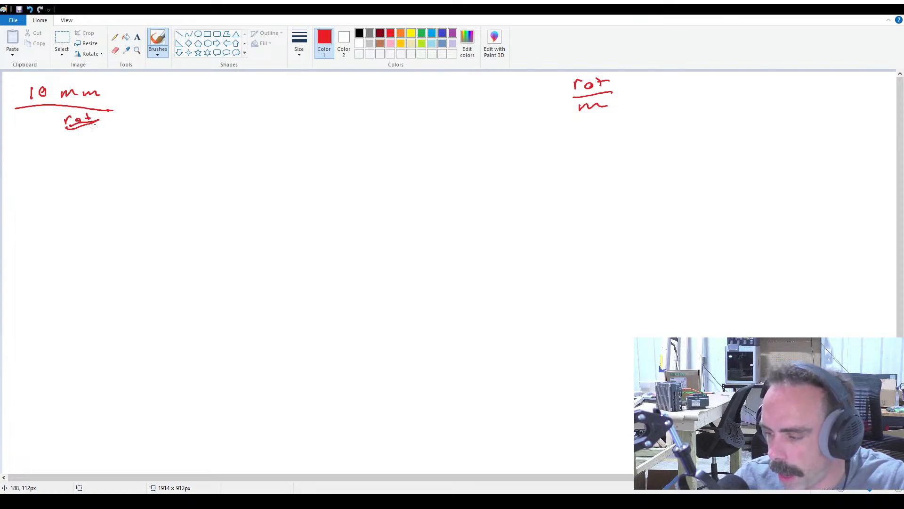
Write a conversion below the pitch that multiplies 1 rot/10 mm by 100 mm/s
mouse_move(46, 157)
left_mouse_down()
mouse_move(48, 170)
mouse_move(117, 166)
left_mouse_up()
mouse_move(35, 185)
left_mouse_down()
mouse_move(35, 196)
mouse_move(113, 182)
mouse_move(87, 160)
left_mouse_up()
left_click_drag(92, 159, 110, 165)
mouse_move(100, 157)
left_mouse_down()
mouse_move(129, 167)
mouse_move(135, 186)
mouse_move(141, 166)
mouse_move(291, 160)
left_mouse_up()
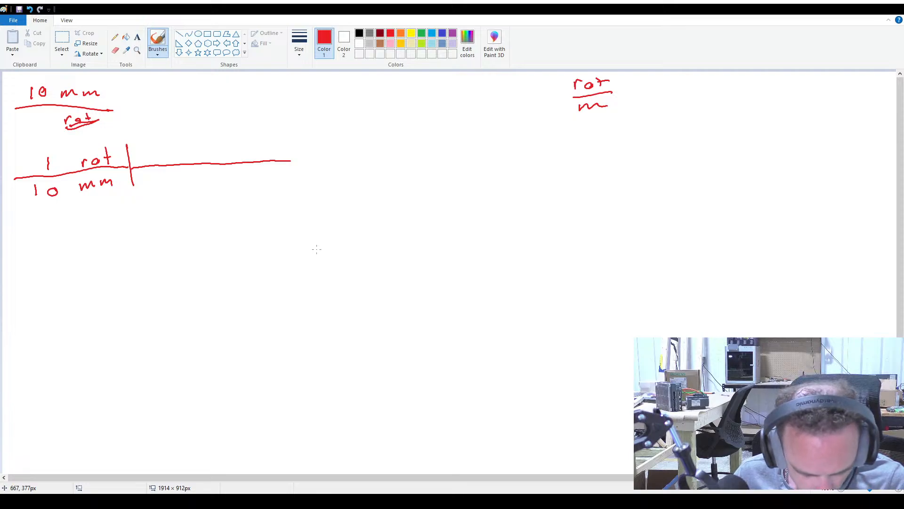
mouse_move(166, 146)
left_mouse_down()
mouse_move(167, 160)
mouse_move(177, 147)
mouse_move(230, 156)
left_mouse_up()
mouse_move(232, 156)
left_mouse_down()
mouse_move(248, 155)
mouse_move(226, 184)
left_mouse_up()
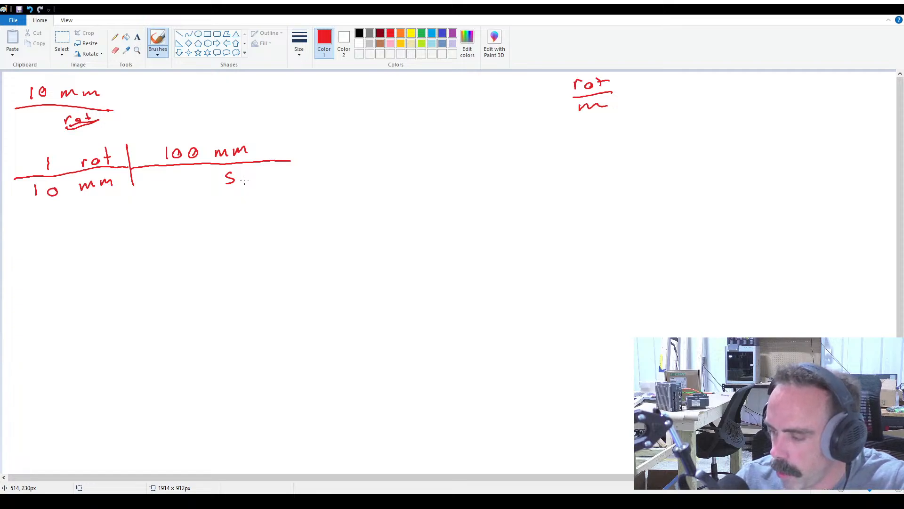
Complete the target unit as rot/min and strike out both mm units in the conversion
left_click_drag(611, 106, 634, 107)
left_click(614, 97)
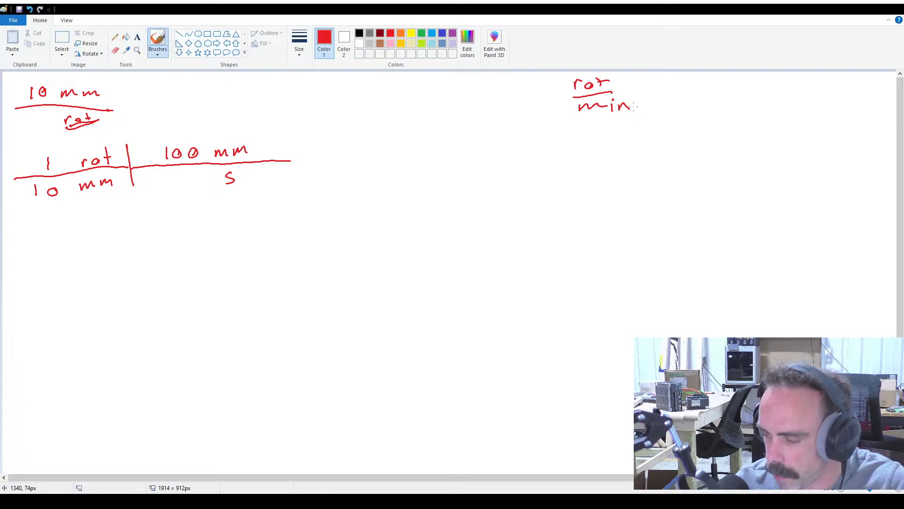
left_click_drag(81, 190, 113, 172)
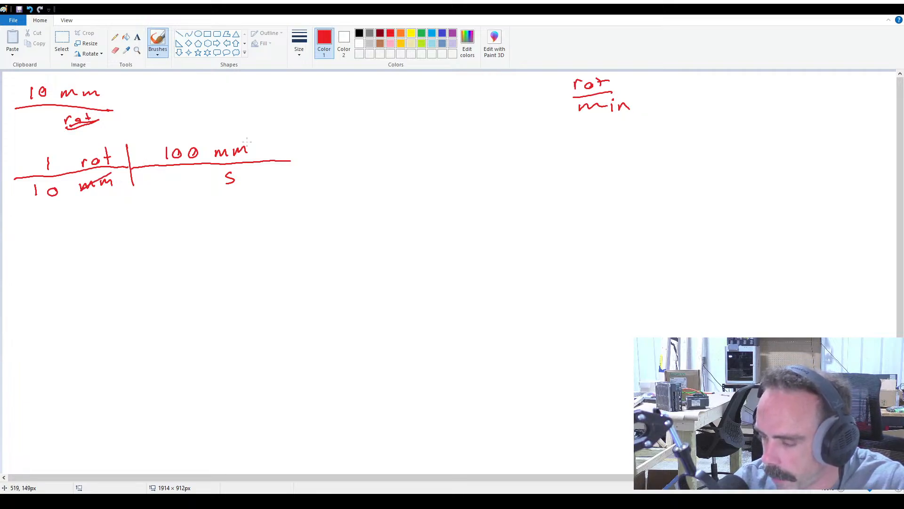
left_click_drag(217, 160, 252, 137)
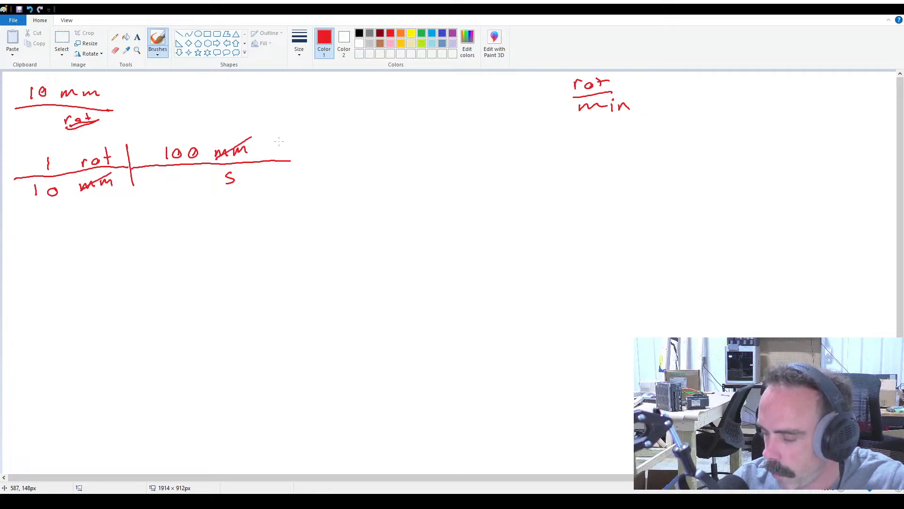
Extend the conversion with the factor 60 s/min, strike out both s units and mark rot
mouse_move(265, 138)
left_mouse_down()
mouse_move(268, 184)
mouse_move(363, 154)
left_mouse_up()
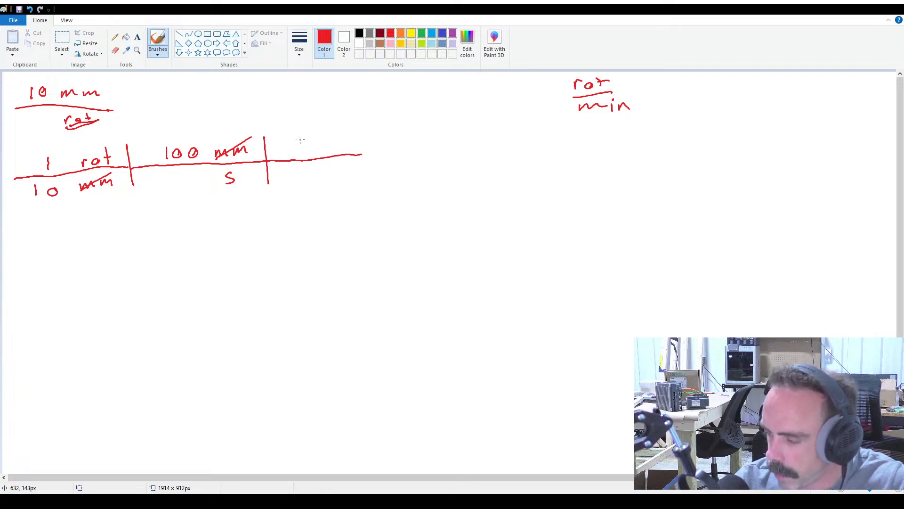
mouse_move(300, 139)
left_mouse_down()
mouse_move(302, 149)
mouse_move(316, 141)
mouse_move(332, 153)
left_mouse_up()
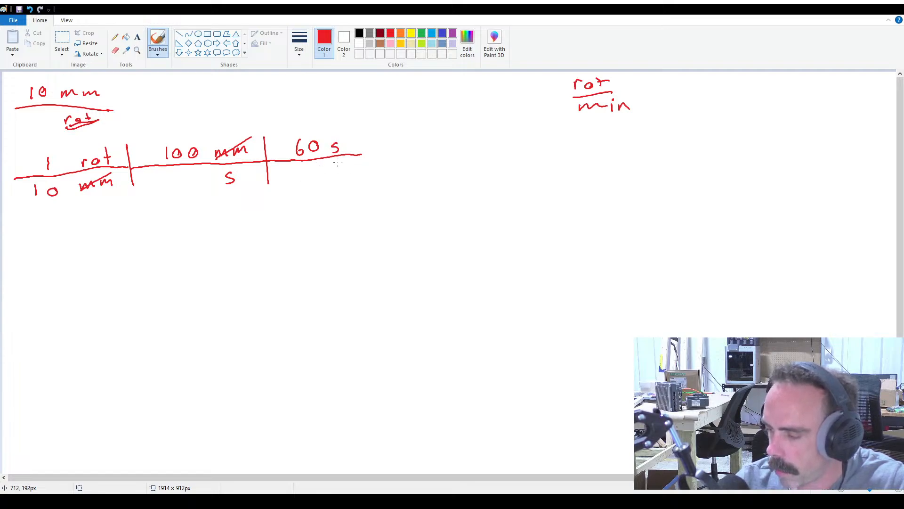
mouse_move(333, 176)
left_mouse_down()
mouse_move(337, 165)
mouse_move(354, 174)
left_mouse_up()
left_click_drag(357, 176, 367, 173)
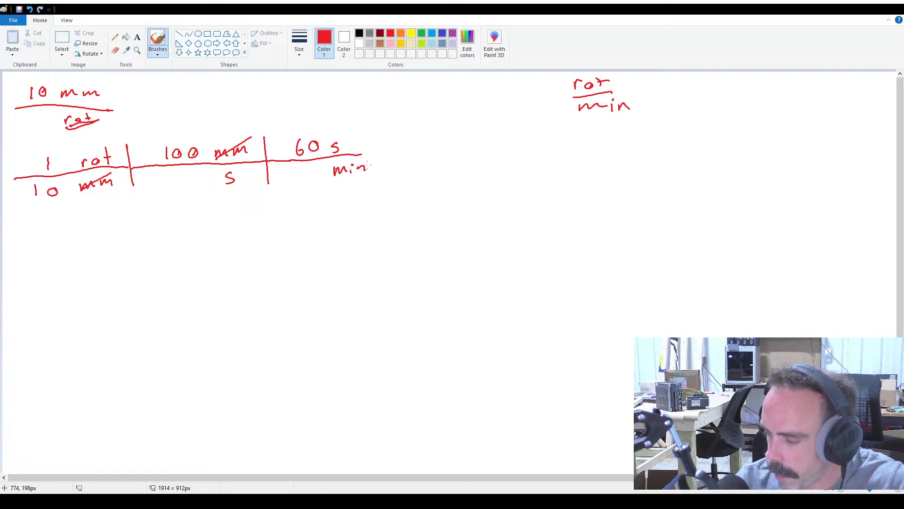
left_click_drag(347, 141, 336, 149)
left_click_drag(242, 172, 221, 185)
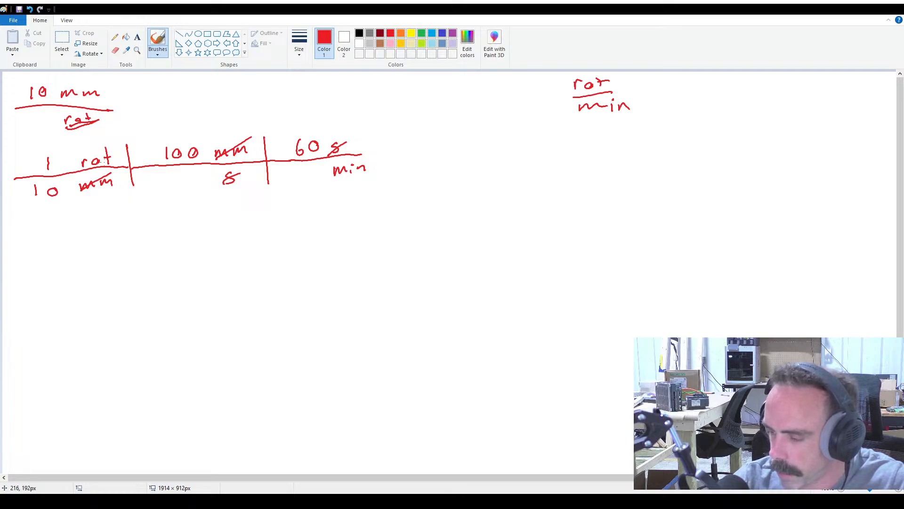
left_click_drag(87, 147, 106, 146)
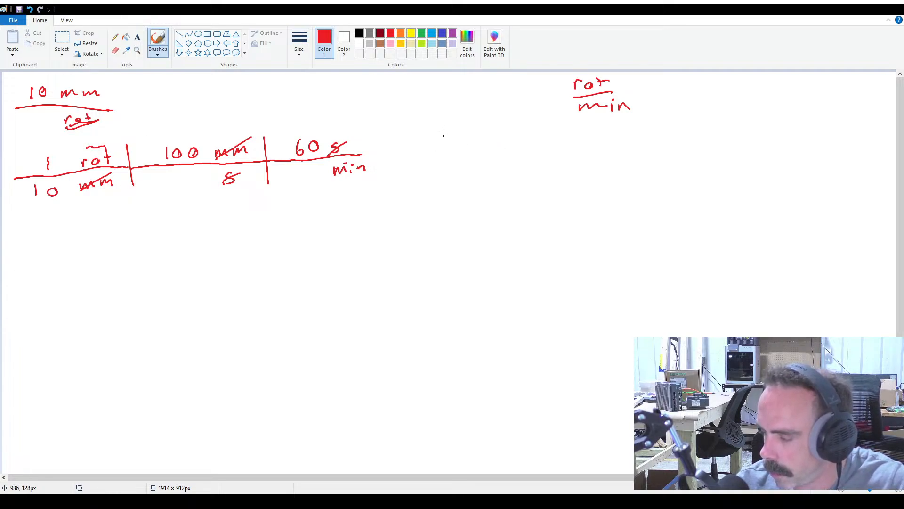
Write the product as the fraction 6000/10 beside the conversion, strike one zero from each number and add an equals sign
left_click_drag(450, 129, 501, 135)
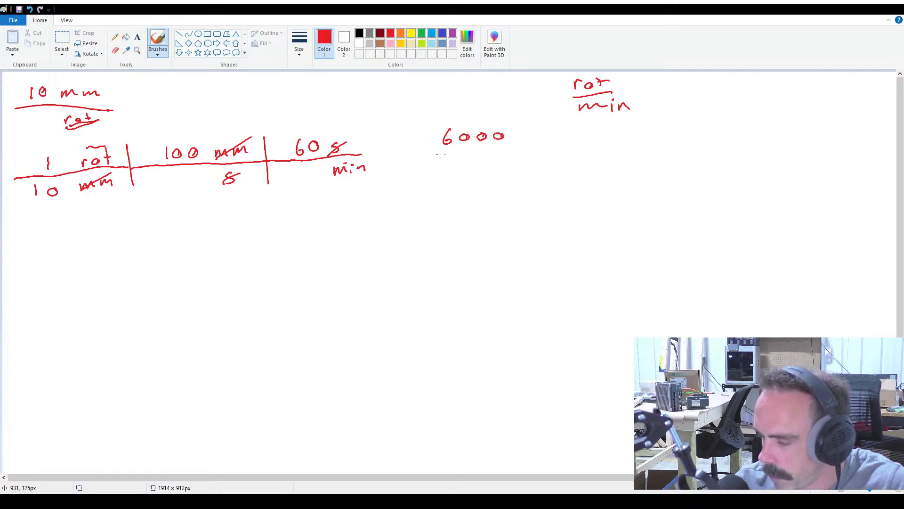
left_click_drag(437, 154, 544, 146)
left_click_drag(456, 164, 454, 173)
mouse_move(473, 161)
left_mouse_down()
mouse_move(467, 167)
mouse_move(505, 131)
mouse_move(480, 162)
left_mouse_up()
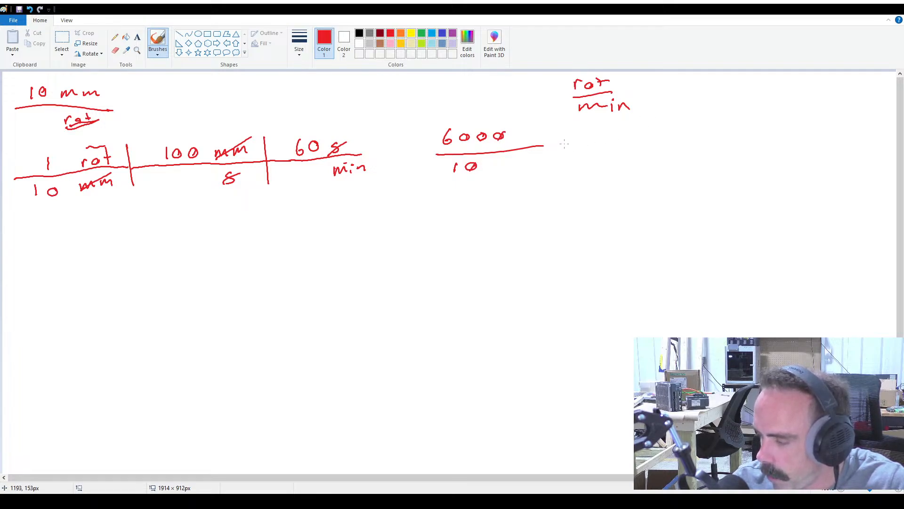
left_click_drag(563, 144, 580, 149)
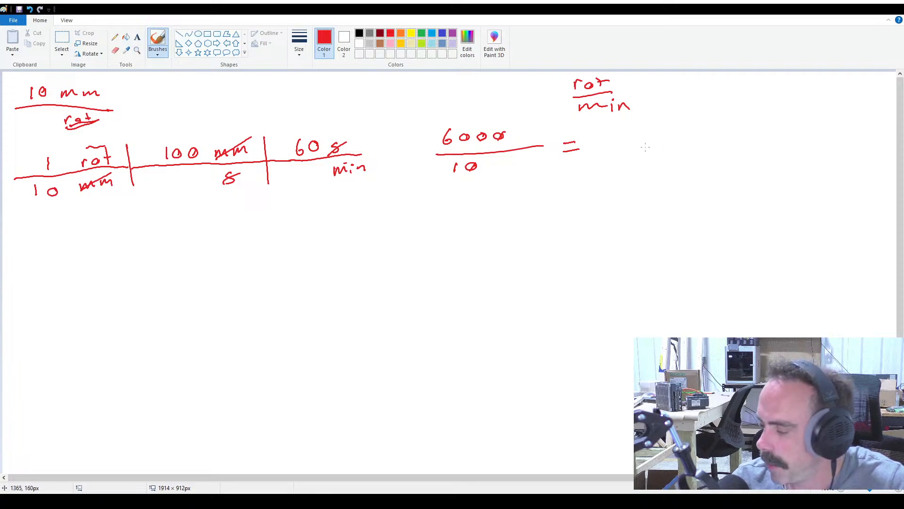
Write the result 600 rot/min after the equals sign
mouse_move(628, 129)
left_mouse_down()
mouse_move(618, 139)
mouse_move(702, 133)
left_mouse_up()
left_click_drag(707, 134, 720, 139)
left_click_drag(716, 133, 728, 131)
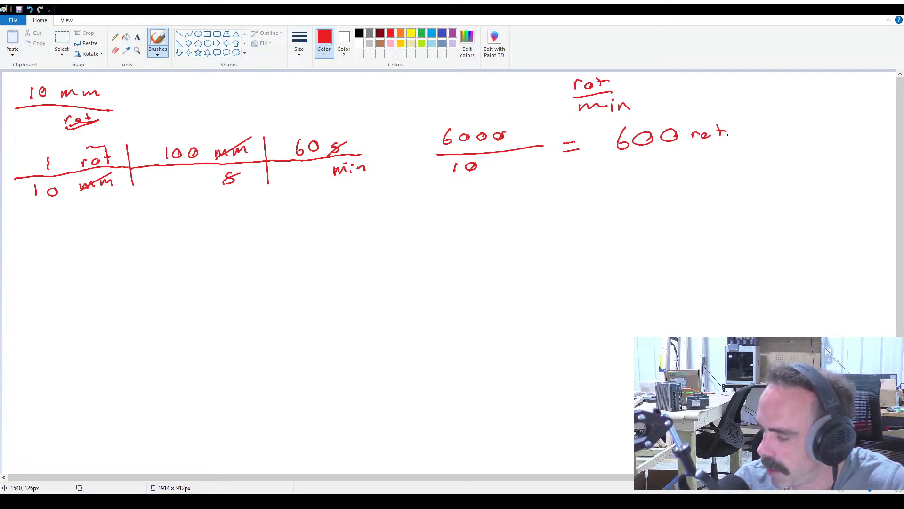
mouse_move(679, 151)
left_mouse_down()
mouse_move(725, 140)
mouse_move(710, 158)
mouse_move(726, 158)
left_mouse_up()
mouse_move(733, 147)
left_mouse_down()
mouse_move(733, 155)
mouse_move(740, 147)
left_mouse_up()
left_click_drag(744, 153, 759, 151)
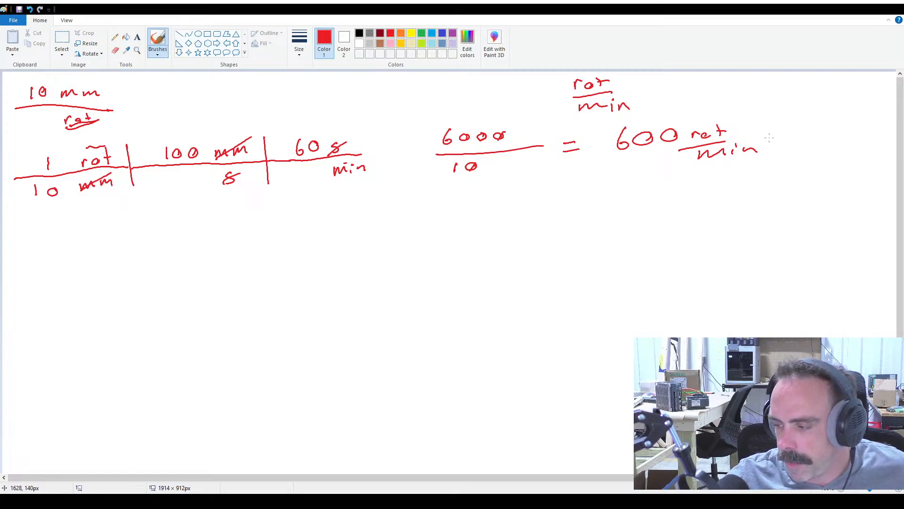
Circle the 100 mm/s factor and start a second conversion below it with 1000 rot/min, a long fraction line and a divider
mouse_move(221, 132)
left_mouse_down()
mouse_move(181, 132)
mouse_move(213, 204)
mouse_move(218, 131)
left_mouse_up()
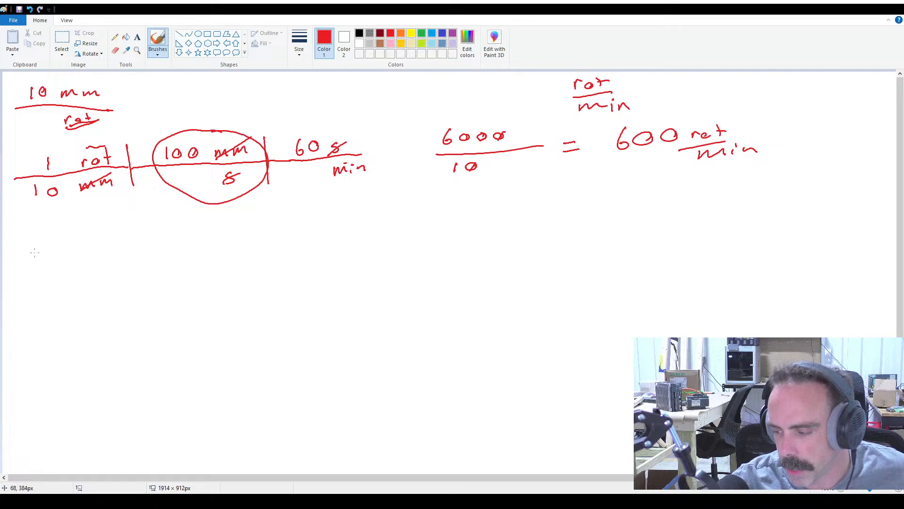
mouse_move(31, 243)
left_mouse_down()
mouse_move(31, 258)
mouse_move(49, 244)
mouse_move(87, 255)
mouse_move(86, 238)
mouse_move(124, 241)
left_mouse_up()
left_click_drag(133, 231, 135, 246)
mouse_move(129, 239)
left_mouse_down()
mouse_move(146, 248)
mouse_move(138, 267)
mouse_move(157, 268)
left_mouse_up()
left_click(145, 262)
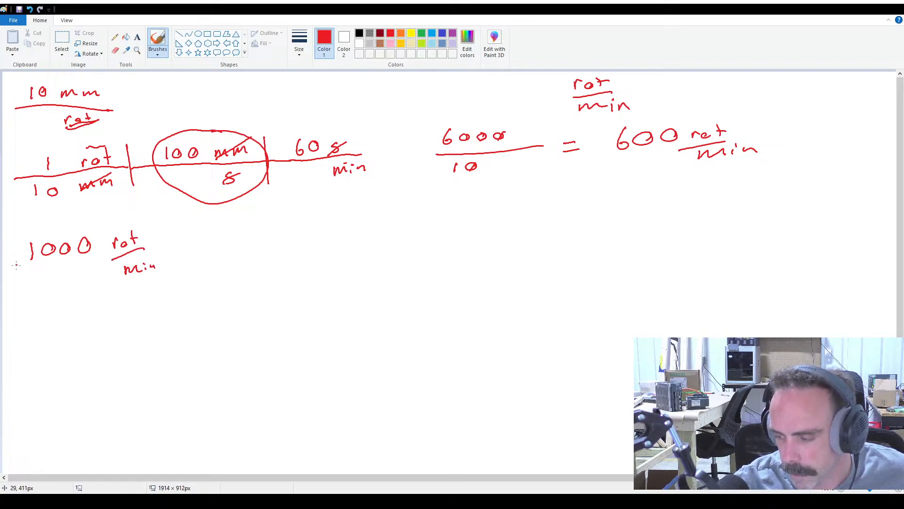
mouse_move(16, 265)
left_mouse_down()
mouse_move(174, 249)
mouse_move(165, 278)
mouse_move(213, 251)
mouse_move(332, 250)
left_mouse_up()
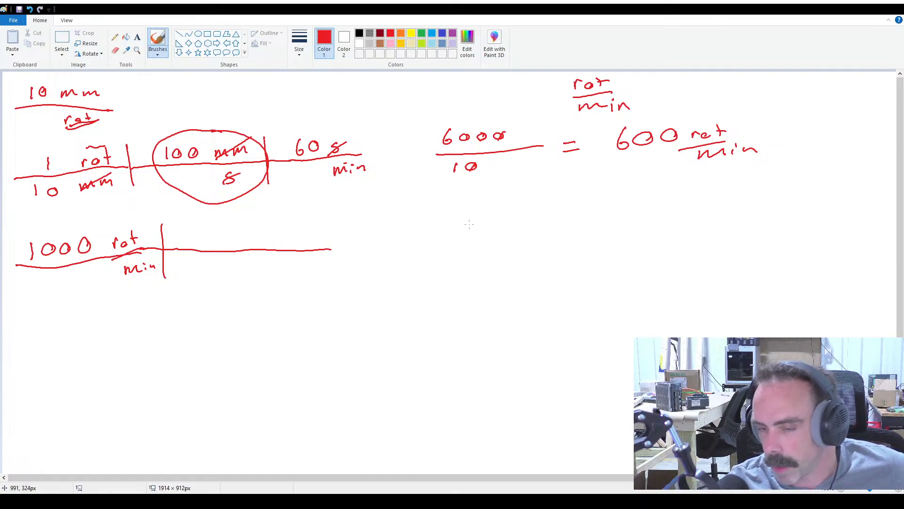
Write mm/s as the second conversion's target unit, add the factor 1 min/60 s and strike out both min units
mouse_move(475, 237)
left_mouse_down()
mouse_move(480, 227)
mouse_move(494, 235)
mouse_move(520, 226)
mouse_move(543, 240)
mouse_move(500, 271)
left_mouse_up()
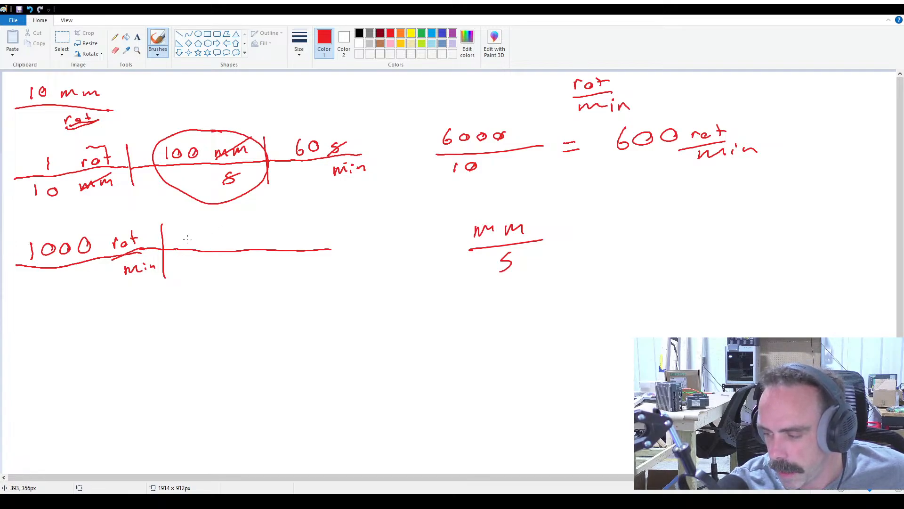
mouse_move(188, 229)
left_mouse_down()
mouse_move(189, 240)
mouse_move(237, 237)
left_mouse_up()
mouse_move(195, 257)
left_mouse_down()
mouse_move(191, 269)
mouse_move(205, 260)
mouse_move(221, 272)
mouse_move(219, 243)
mouse_move(240, 231)
left_mouse_up()
left_click_drag(124, 278, 155, 255)
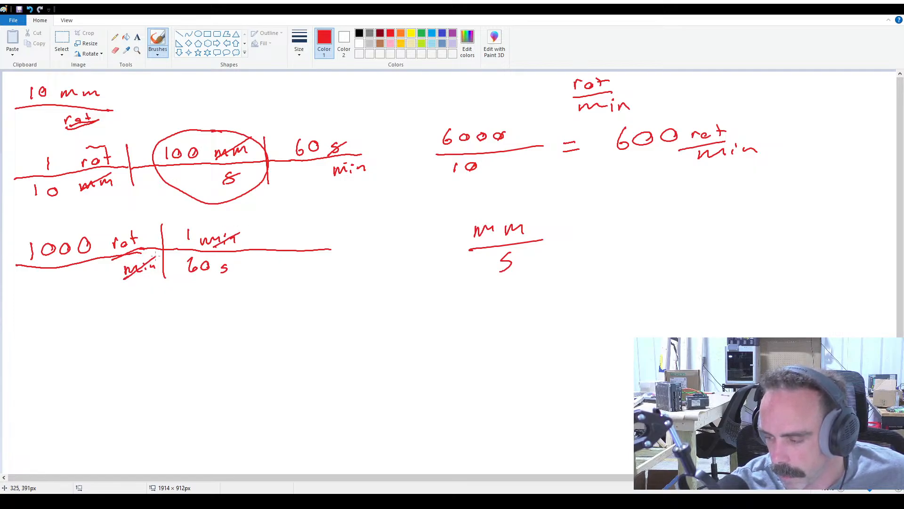
Circle the 1 rot/10 mm factor and add its inverse, 10 mm/1 rot, to the second conversion, striking out rot
left_click_drag(250, 221, 253, 272)
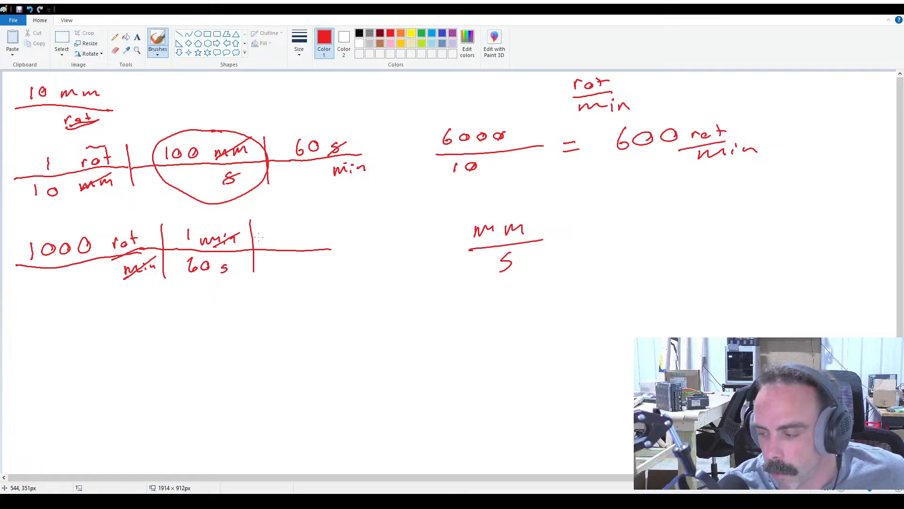
mouse_move(117, 140)
left_mouse_down()
mouse_move(34, 144)
mouse_move(111, 203)
mouse_move(122, 133)
left_mouse_up()
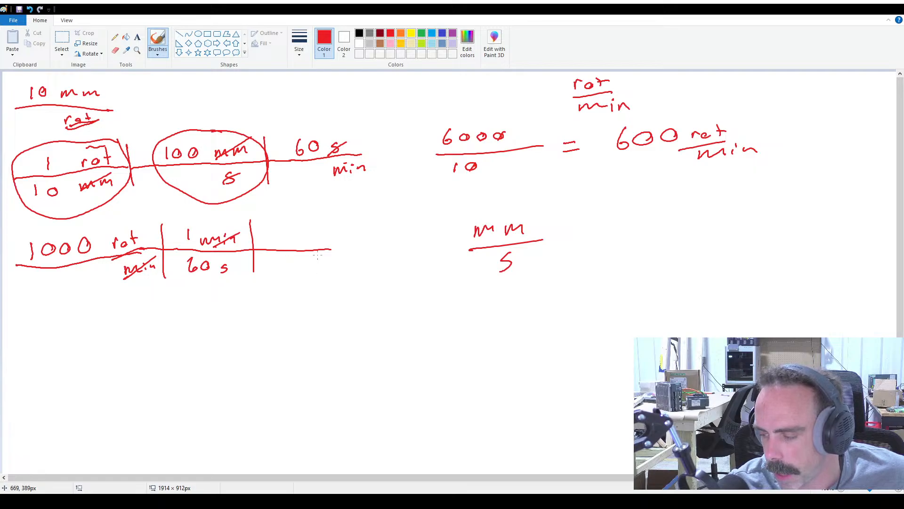
left_click_drag(317, 268, 341, 262)
mouse_move(274, 230)
left_mouse_down()
mouse_move(283, 241)
mouse_move(288, 233)
mouse_move(339, 236)
left_mouse_up()
left_click_drag(325, 250, 344, 249)
mouse_move(287, 260)
left_mouse_down()
mouse_move(286, 268)
mouse_move(332, 254)
left_mouse_up()
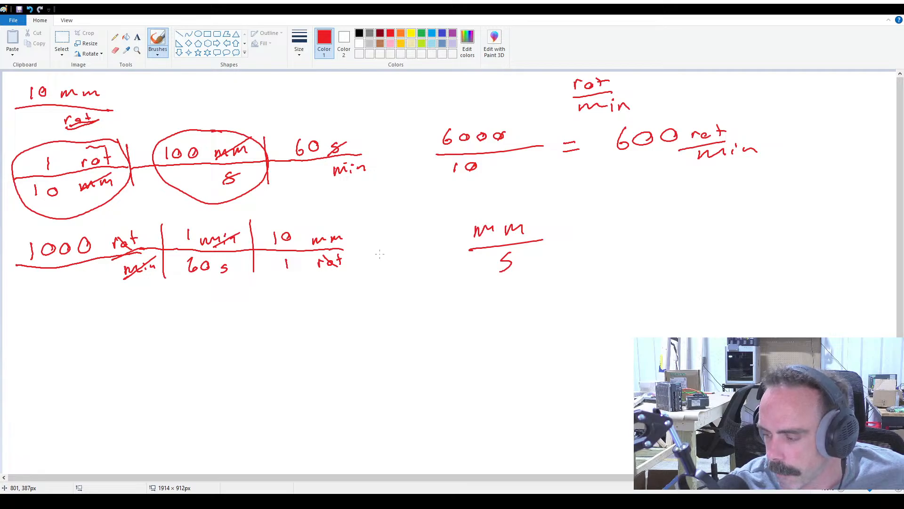
Circle the remaining units mm and s in the second conversion
mouse_move(344, 228)
left_mouse_down()
mouse_move(312, 247)
mouse_move(327, 229)
left_mouse_up()
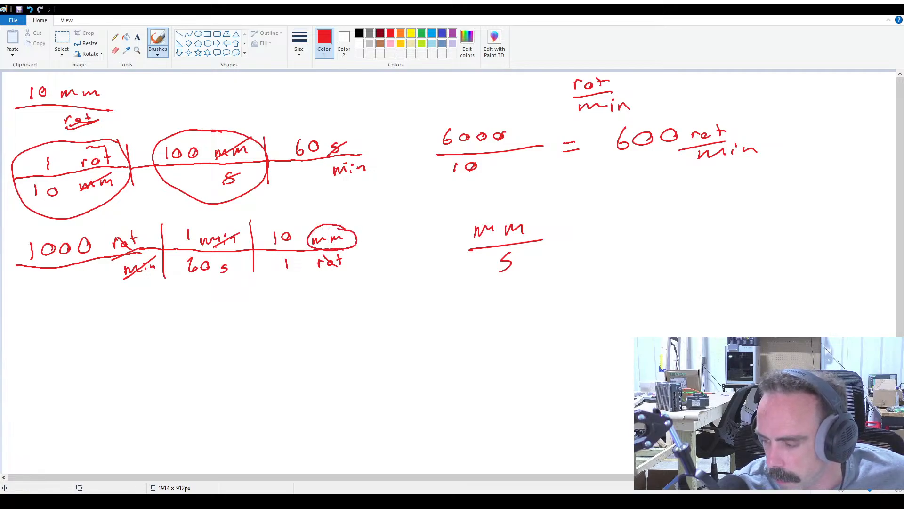
mouse_move(235, 256)
left_mouse_down()
mouse_move(221, 267)
mouse_move(241, 274)
mouse_move(237, 255)
left_mouse_up()
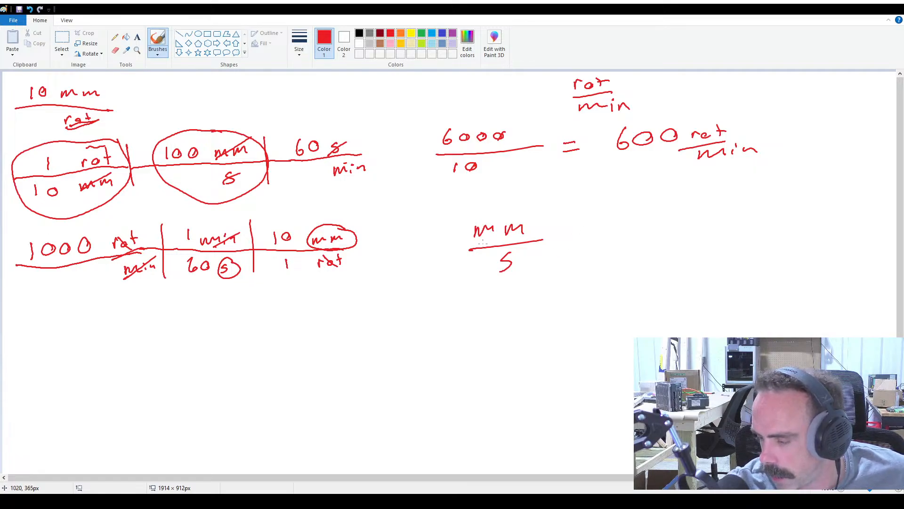
Write the fraction 10000/60 in front of mm/s in the second conversion and strike out one zero in each number
mouse_move(388, 228)
left_mouse_down()
mouse_move(386, 239)
mouse_move(444, 228)
left_mouse_up()
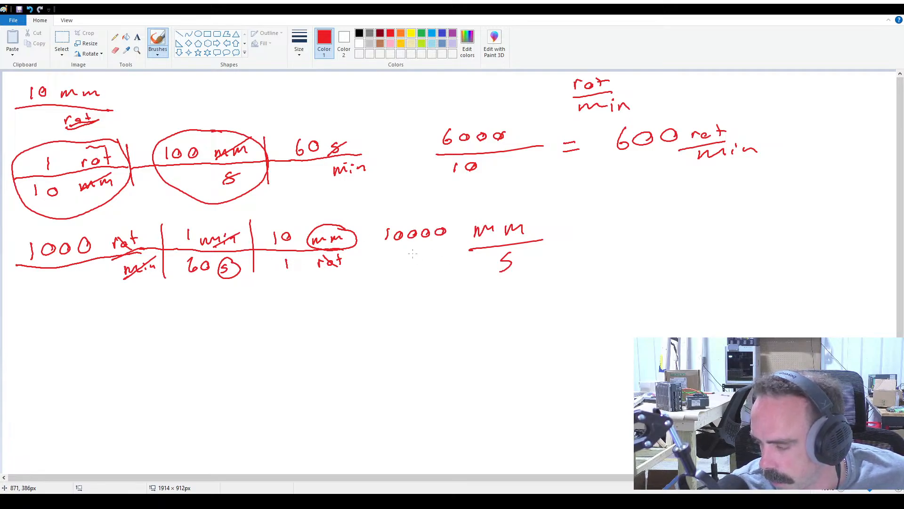
mouse_move(410, 249)
left_mouse_down()
mouse_move(408, 258)
mouse_move(417, 258)
mouse_move(446, 244)
mouse_move(438, 236)
left_mouse_up()
left_click_drag(426, 249, 417, 260)
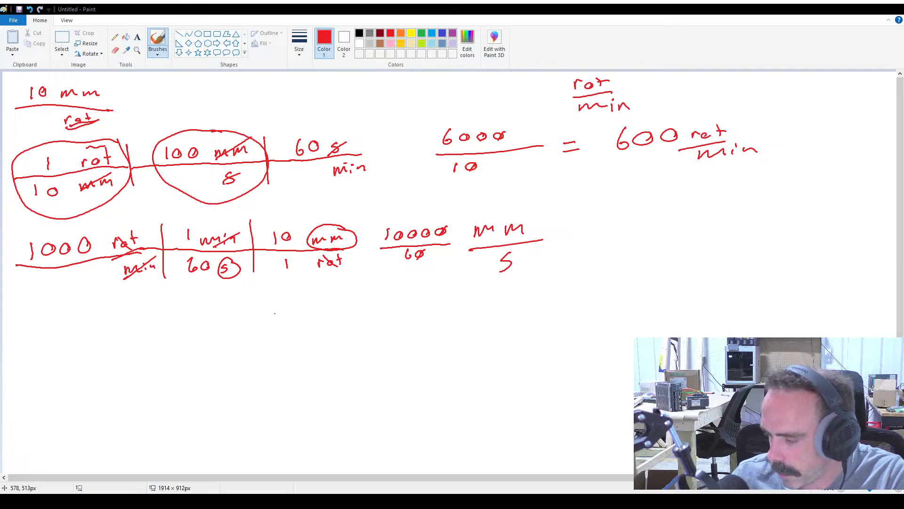
Write the quotient 166.6 below the second conversion
left_click_drag(163, 303, 162, 339)
mouse_move(177, 302)
left_mouse_down()
mouse_move(179, 324)
mouse_move(189, 319)
left_mouse_up()
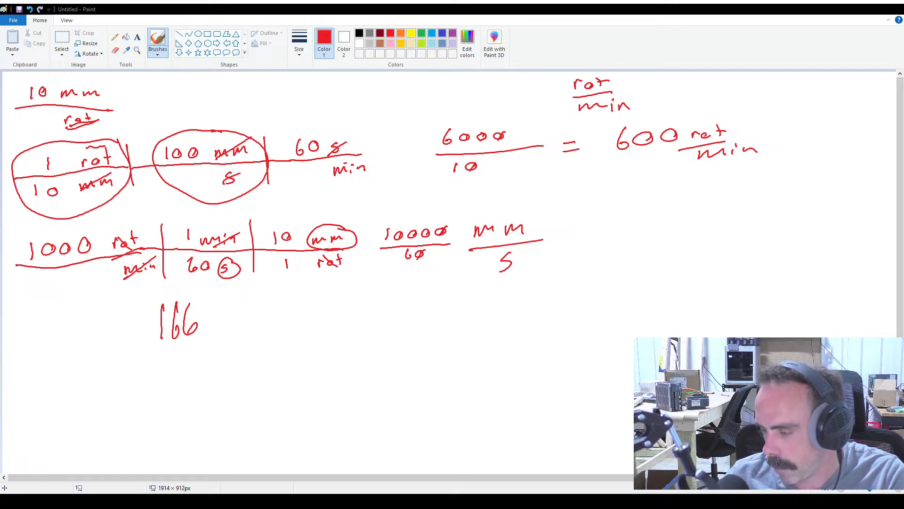
left_click(207, 333)
mouse_move(221, 307)
left_mouse_down()
mouse_move(222, 325)
mouse_move(234, 299)
left_mouse_up()
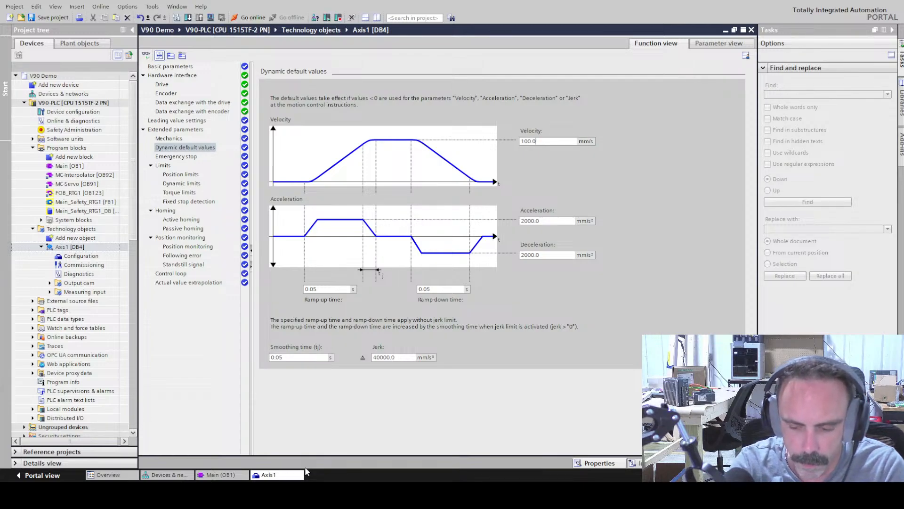
Switch to TIA Portal and set Axis1's default velocity to 166.6 mm/s
key("BackSpace")
key("BackSpace")
key("BackSpace")
key("BackSpace")
key("BackSpace")
type("1")
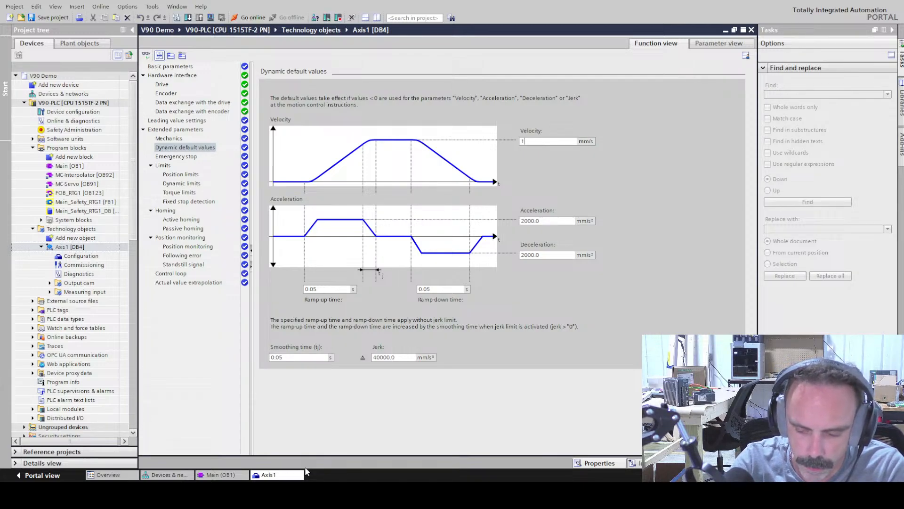
type("66.0")
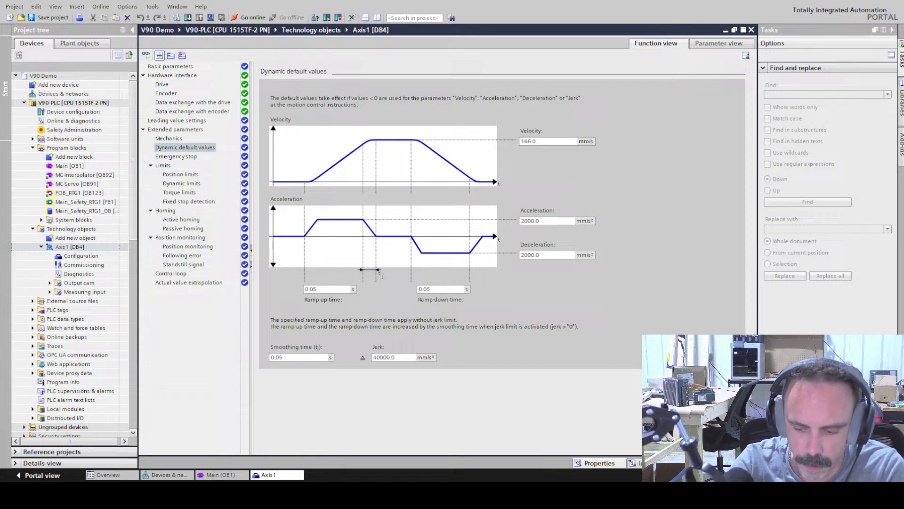
key("BackSpace")
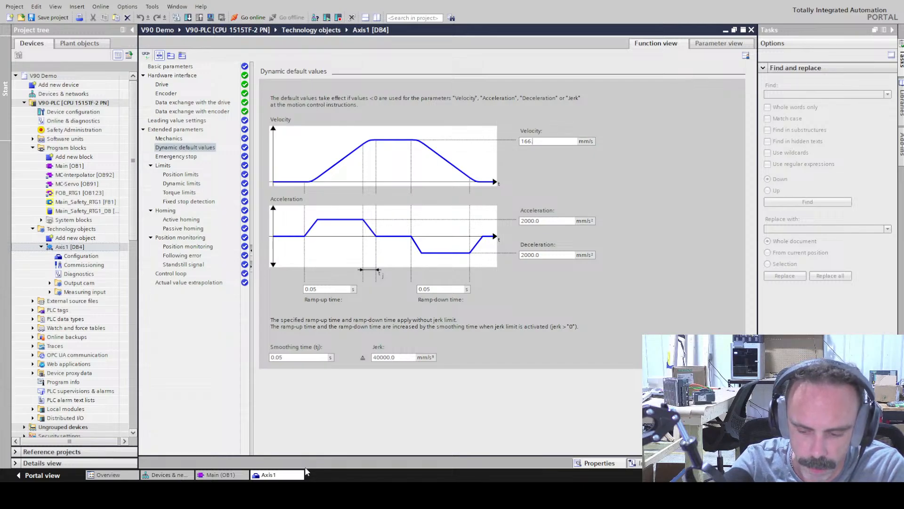
type("6")
key("Return")
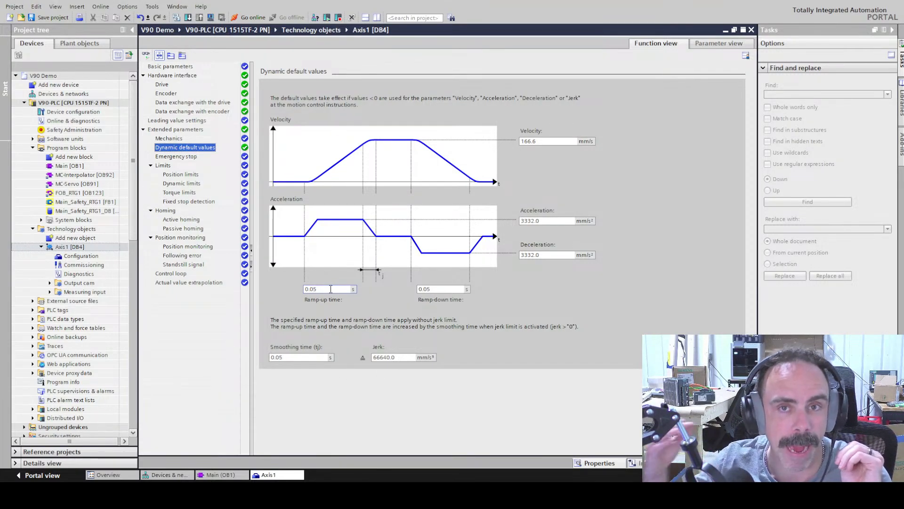
Set both the ramp-up time and the ramp-down time in Axis1's dynamic default values to 1 s
left_click_drag(333, 290, 285, 282)
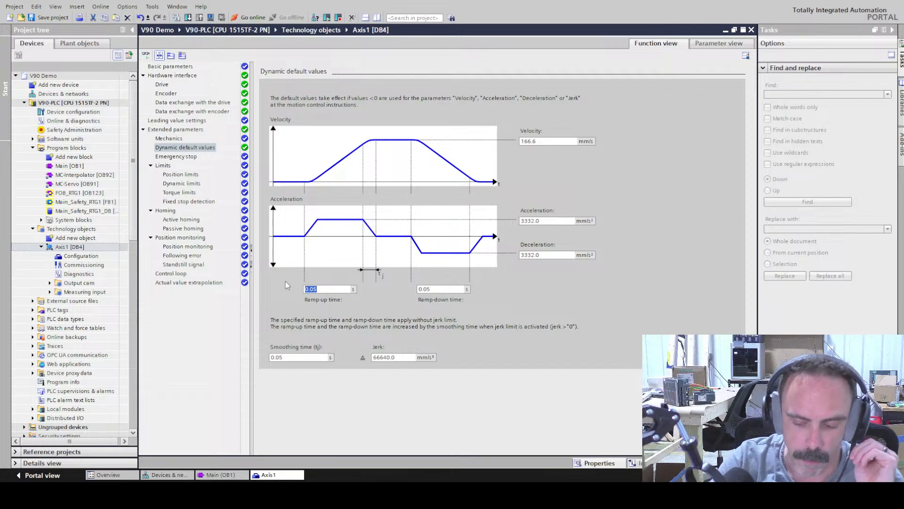
type("1")
key("Return")
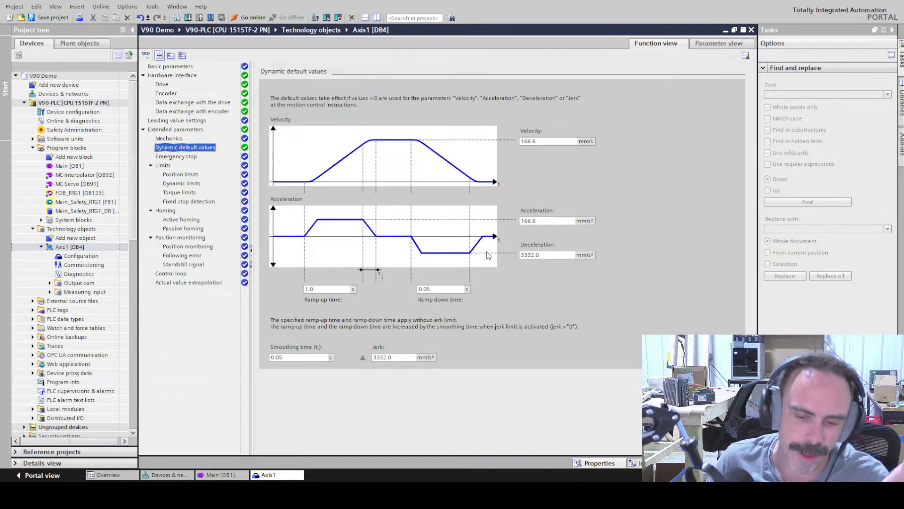
left_click_drag(444, 289, 401, 294)
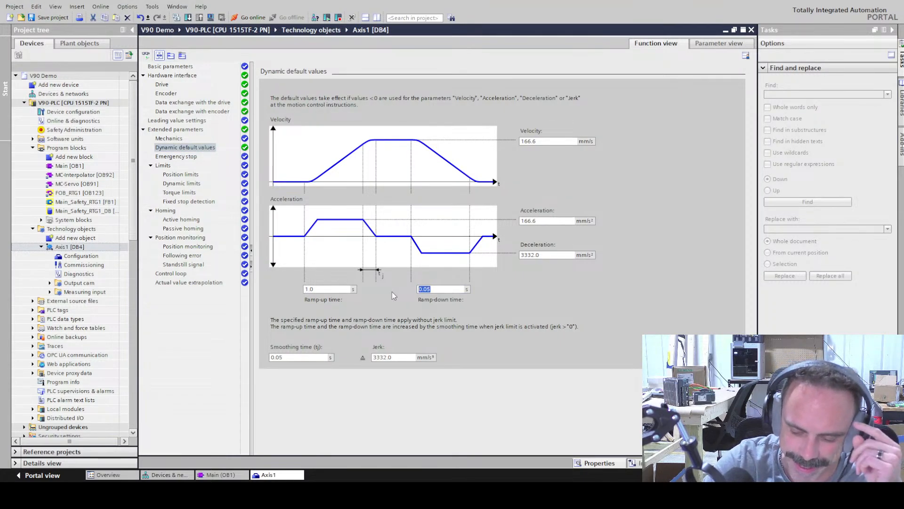
type("1")
key("Return")
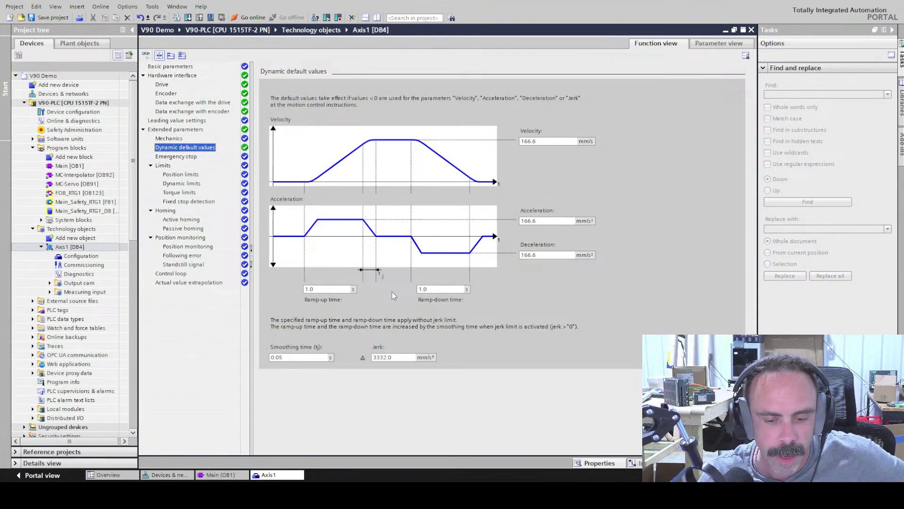
Set the ramp-up time in Axis1's dynamic default values to 10 s
left_click(308, 289)
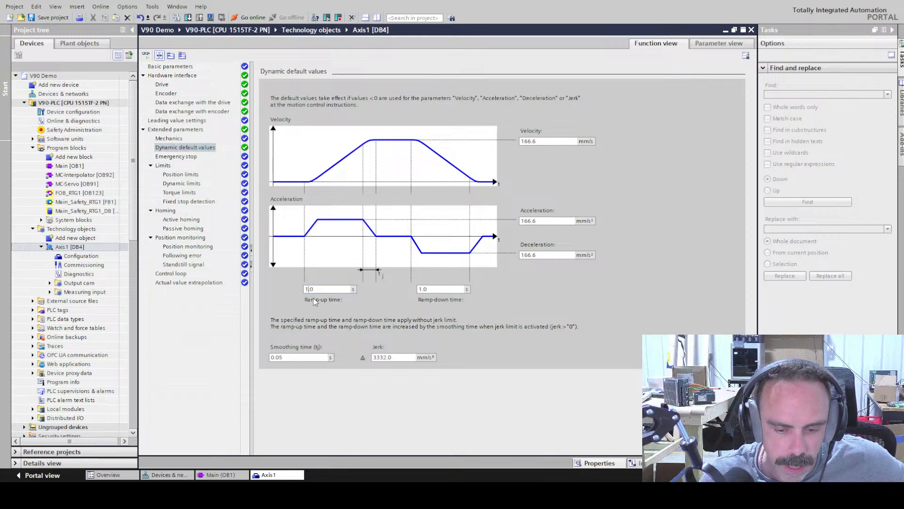
left_click(314, 298)
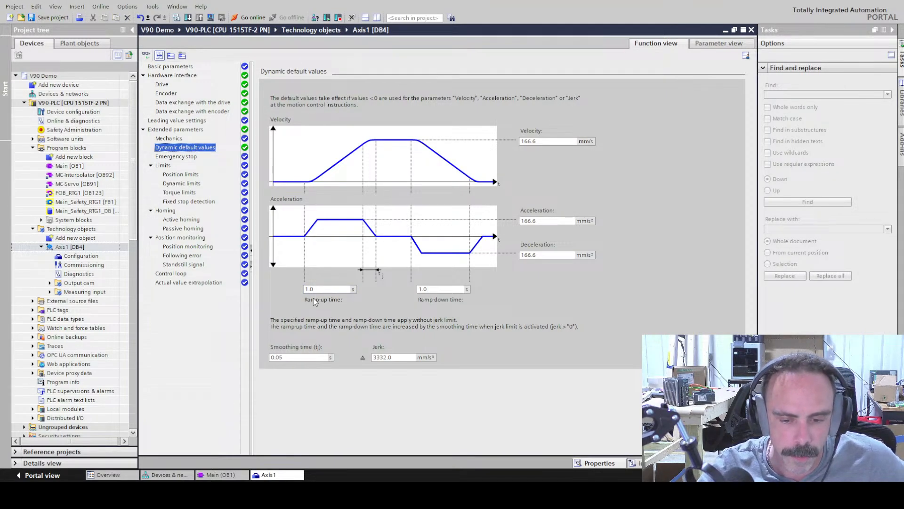
left_click(308, 291)
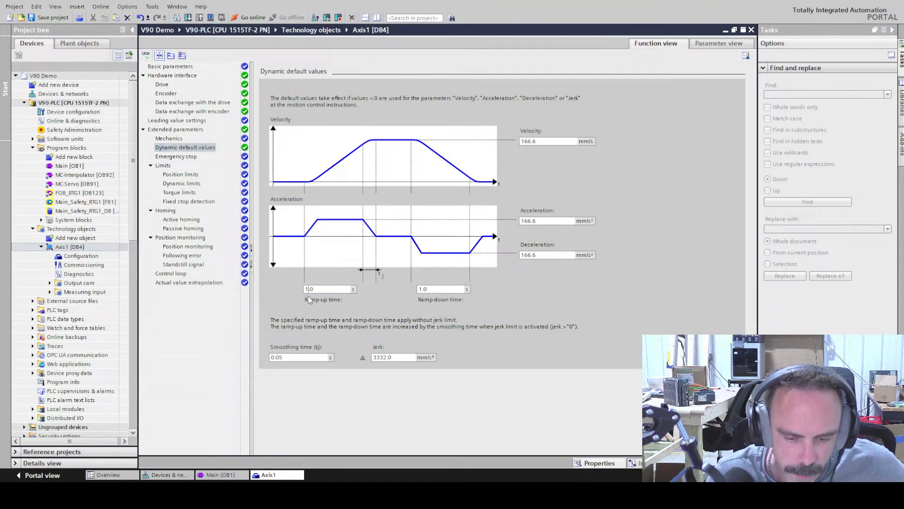
type("0")
left_click(309, 300)
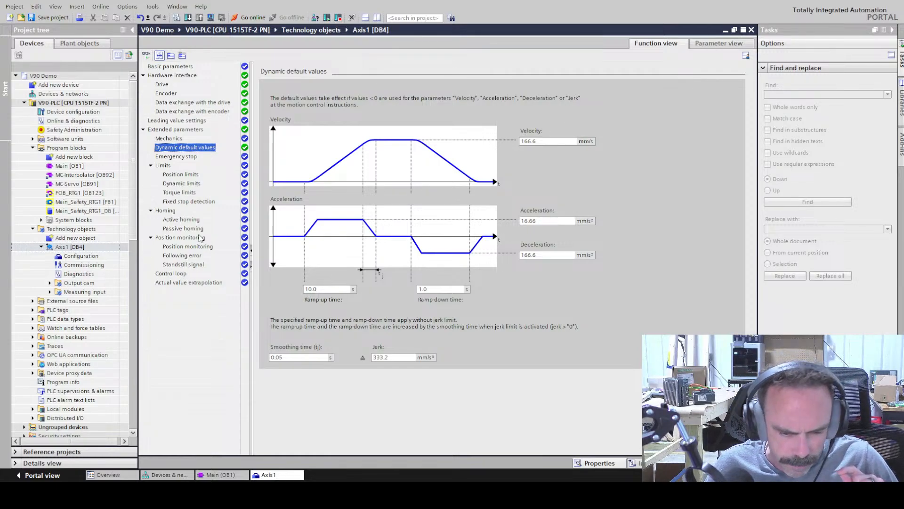
Compare Axis1's dynamic limits with its dynamic default values, and return to the dynamic limits
left_click(189, 184)
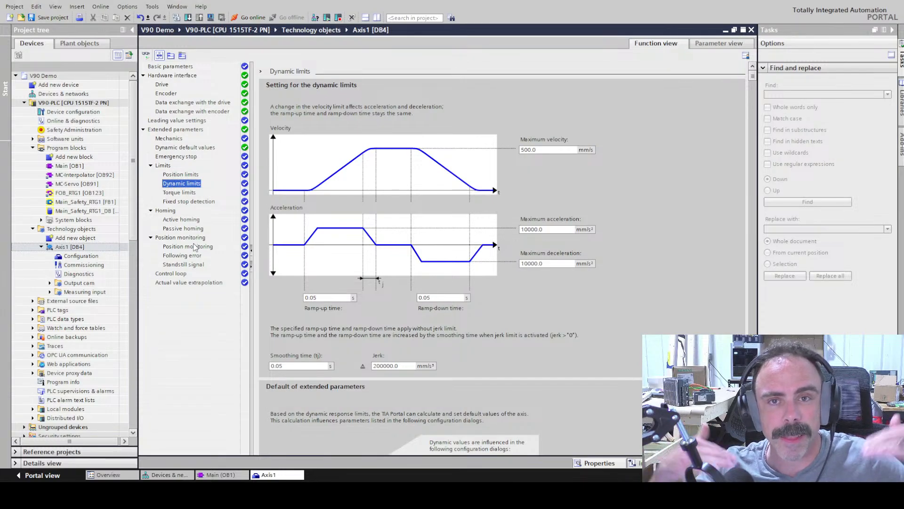
left_click(170, 148)
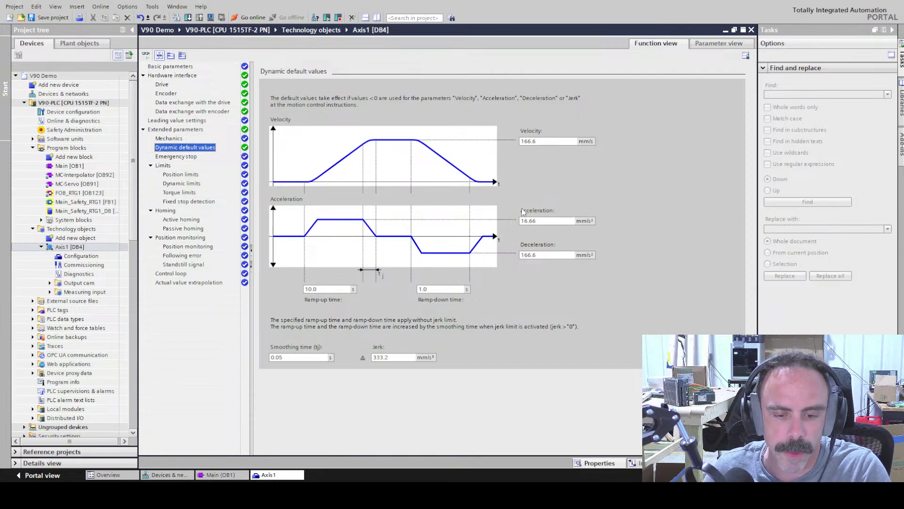
left_click(180, 183)
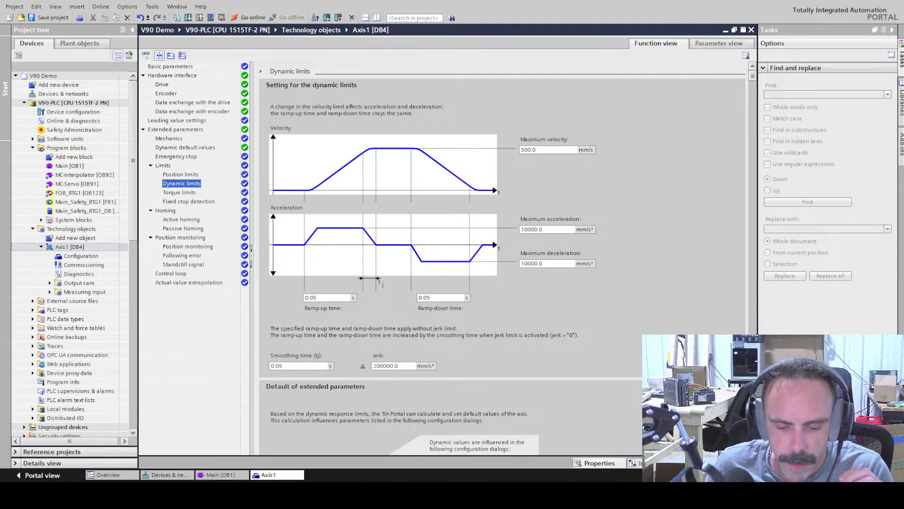
Set the ramp-up time to 1.0 s and the ramp-down time to 3 s in Axis1's dynamic limits
left_click(300, 293)
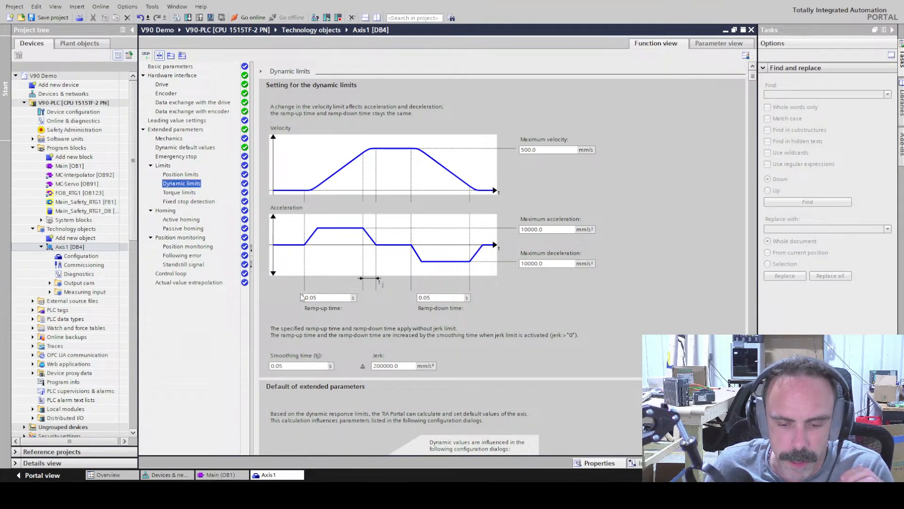
left_click(335, 298)
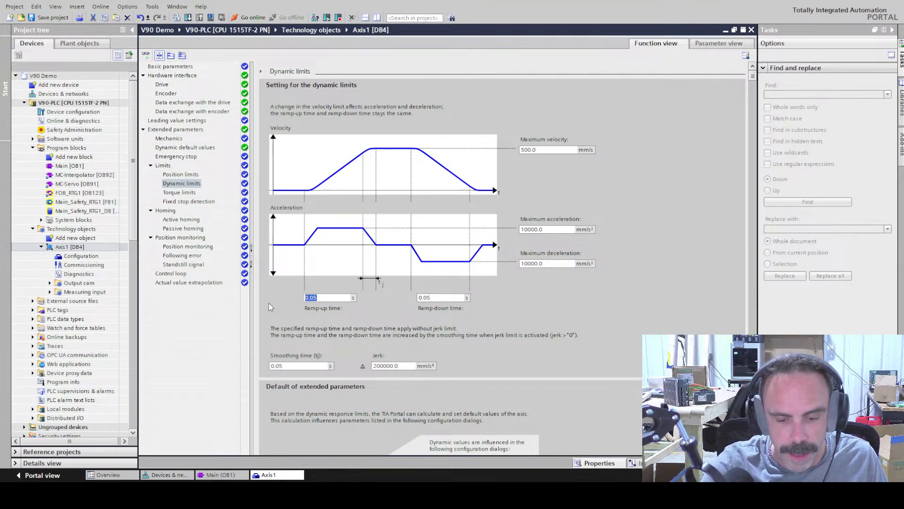
type("1.0")
key("Return")
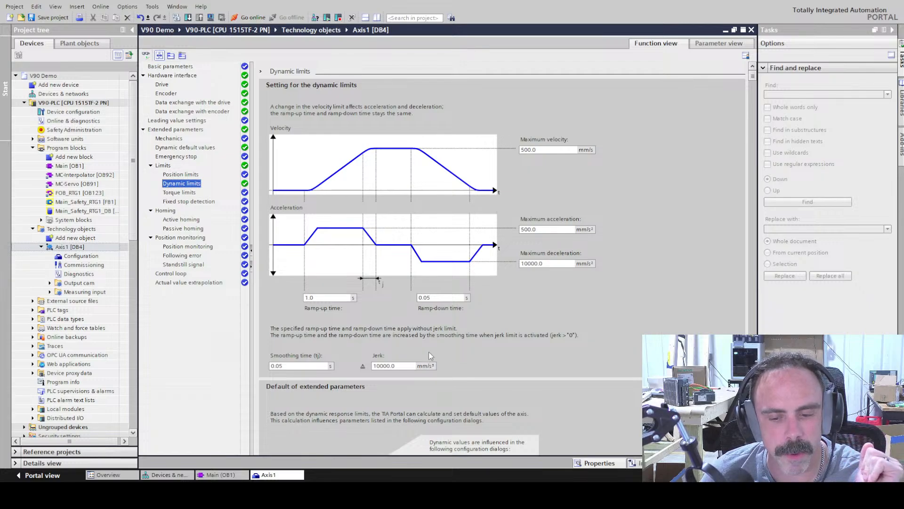
left_click(445, 297)
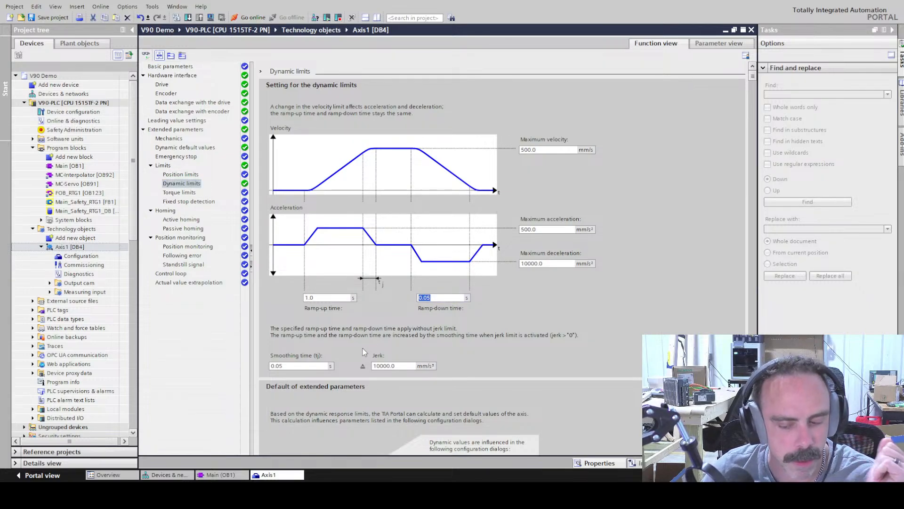
type("3")
key("Return")
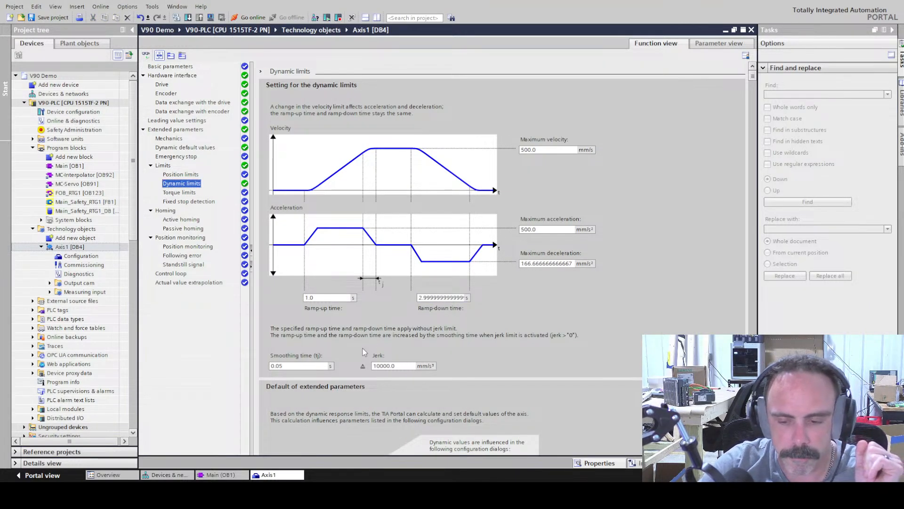
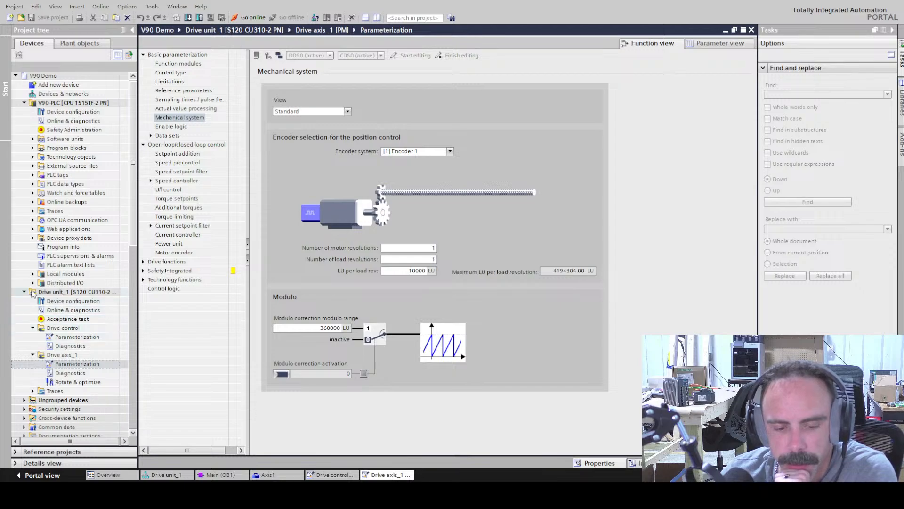
Open the S120 Drive unit_1 hardware configuration, locate the drive in the network view and return to its device view
left_click(59, 328)
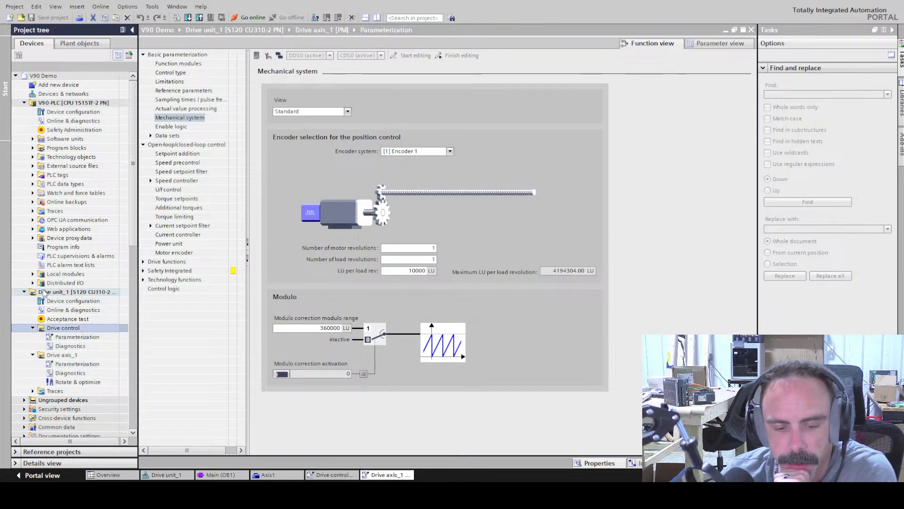
left_click(53, 292)
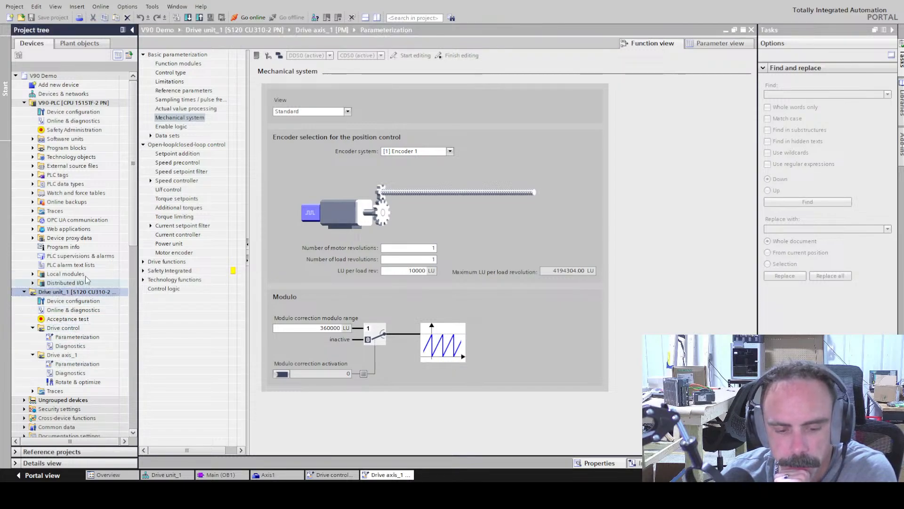
left_click(179, 472)
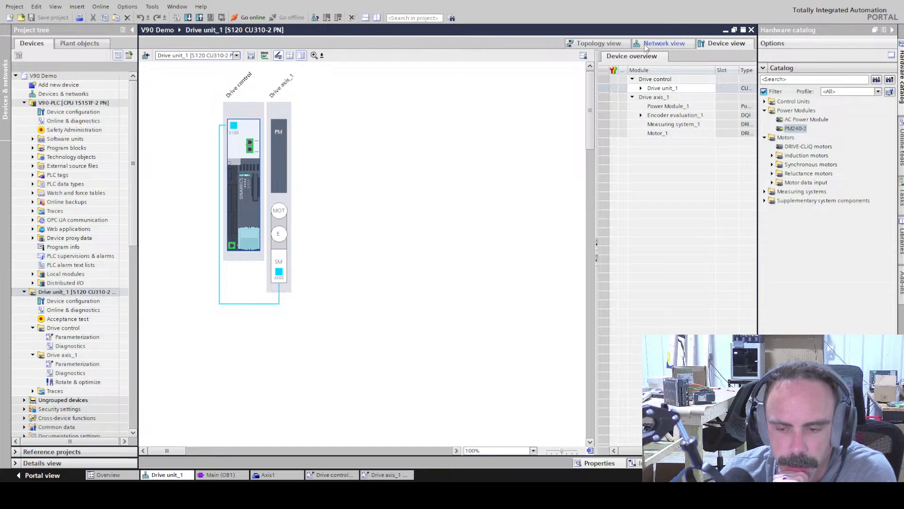
left_click(646, 47)
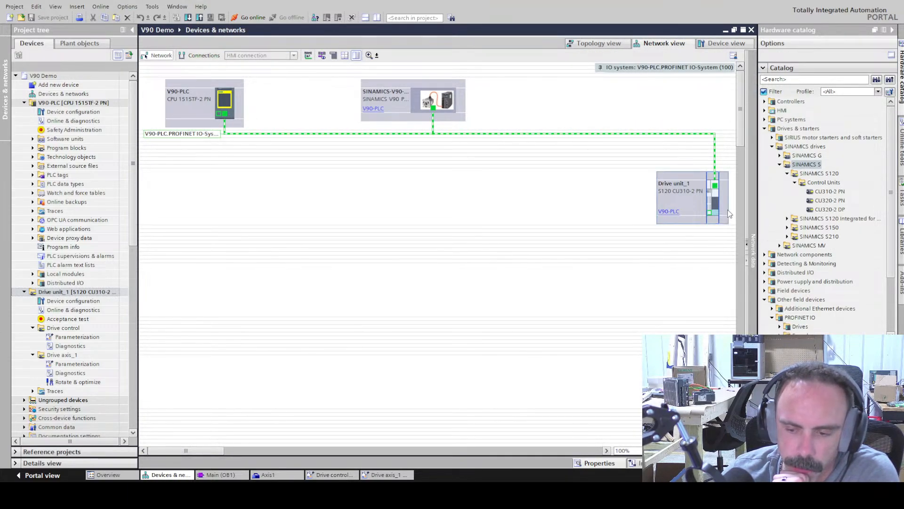
left_click(690, 204)
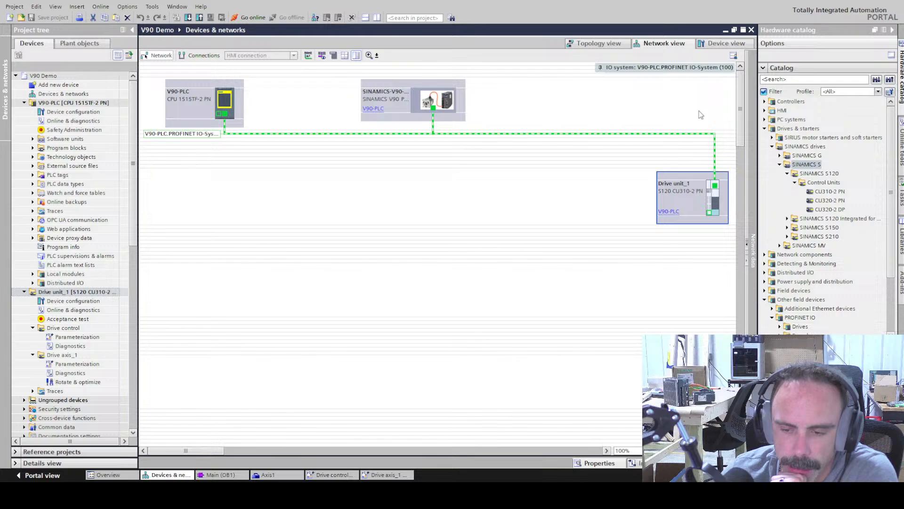
left_click(721, 47)
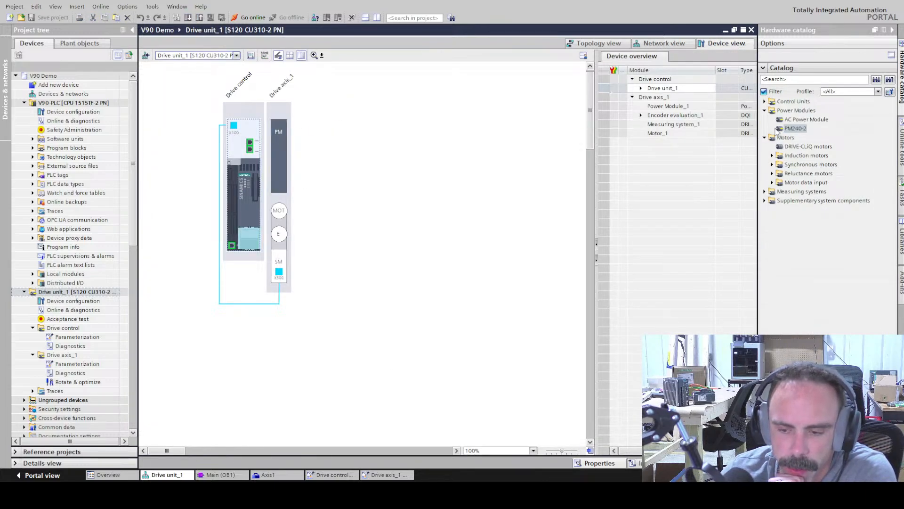
Examine the power module selection for Drive axis_1, close its properties and select DRIVE-CLiQ motors in the hardware catalog
left_click_drag(801, 128, 278, 147)
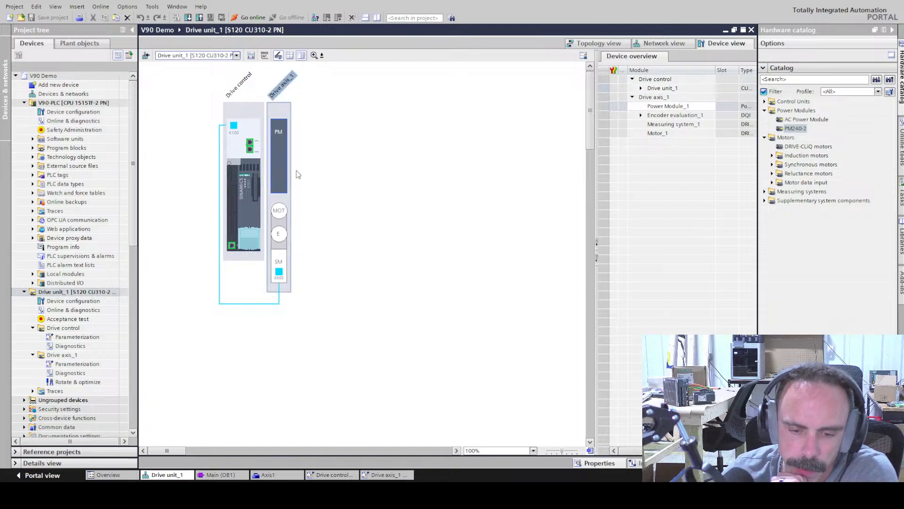
double_click(278, 147)
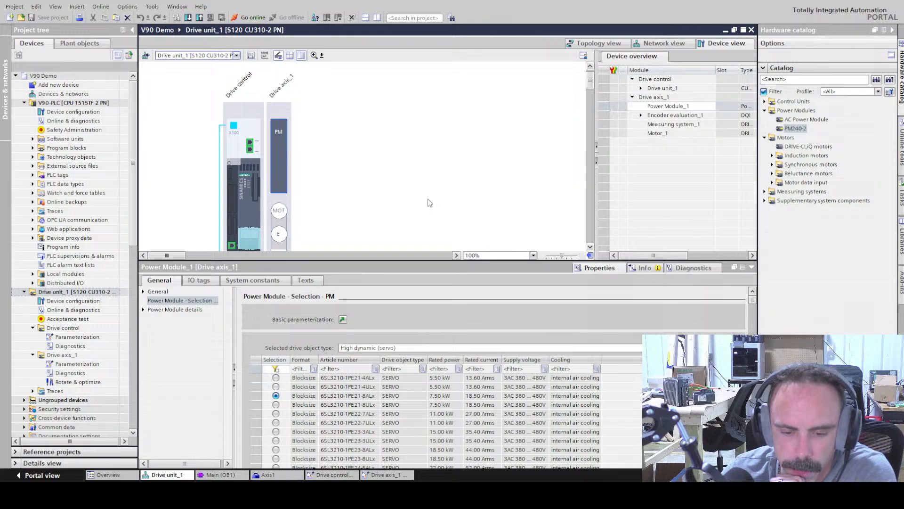
left_click(809, 146)
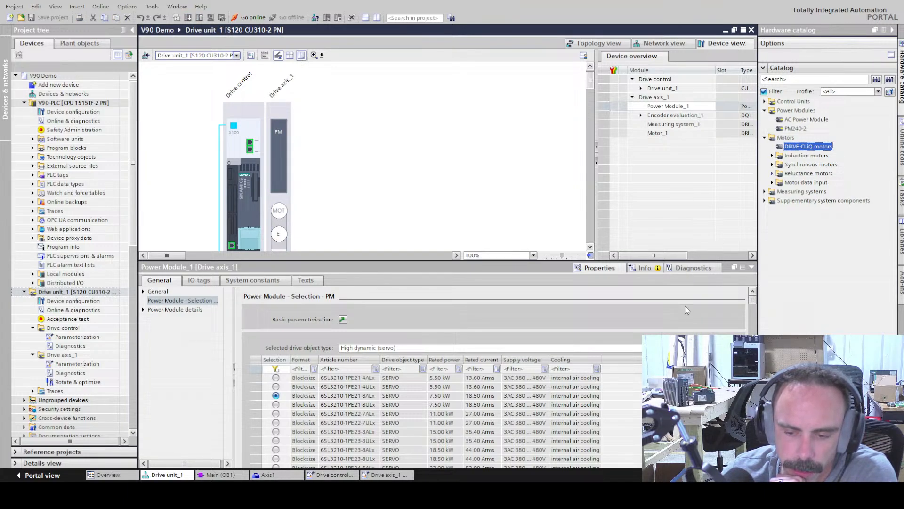
left_click(752, 267)
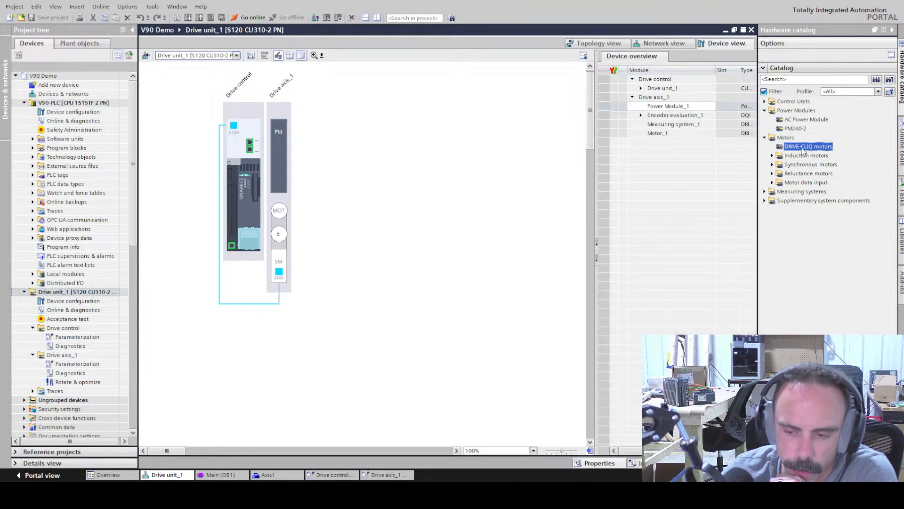
Select Drive axis_1's motor in the device view and try to add a DRIVE-CLiQ motor from the hardware catalog
left_click(282, 219)
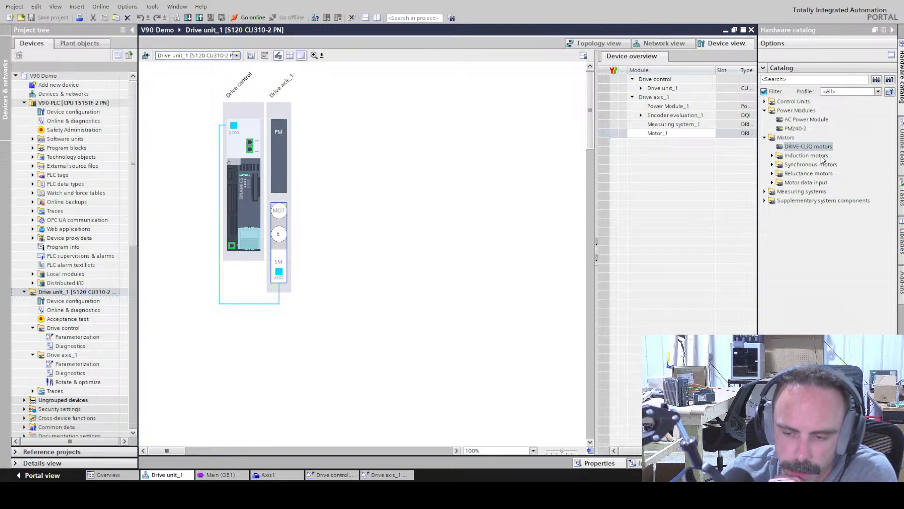
left_click_drag(810, 147, 578, 277)
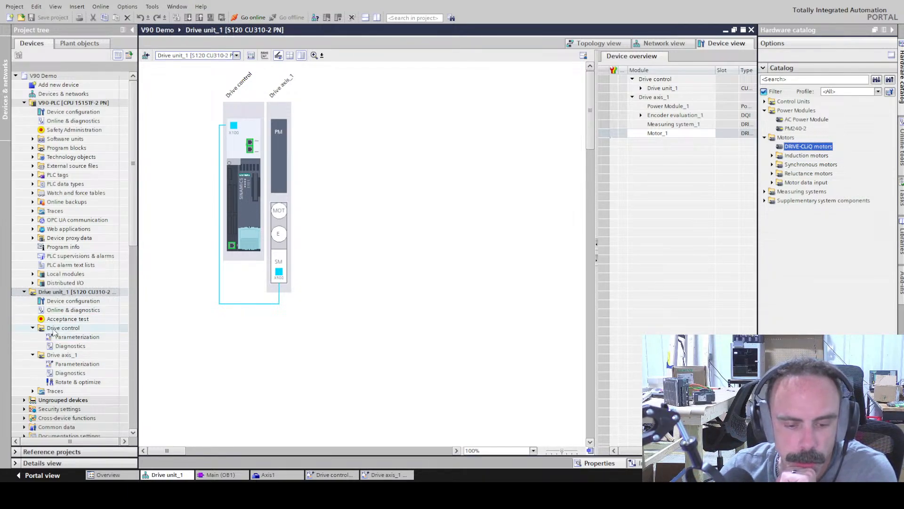
Open the parameterization of Drive axis_1 and show the overview of its basic parameterization
left_click(57, 356)
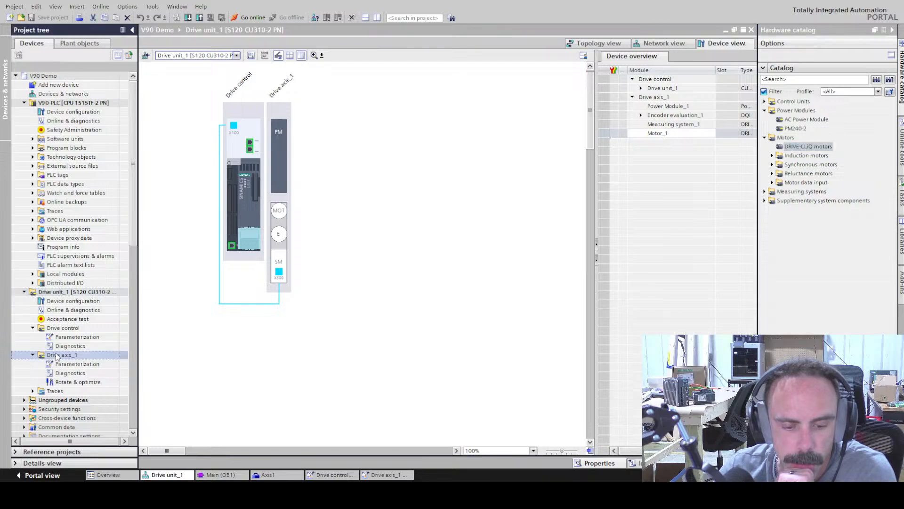
double_click(73, 364)
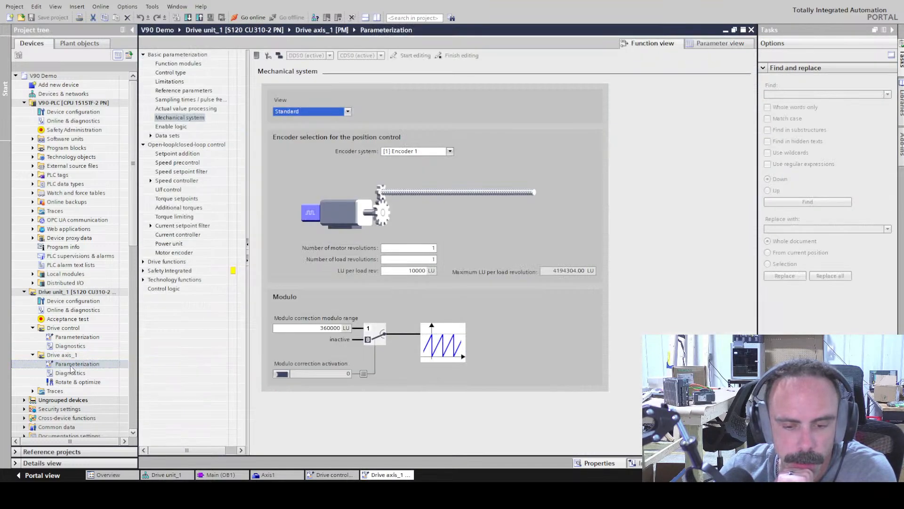
left_click(144, 56)
left_click(144, 63)
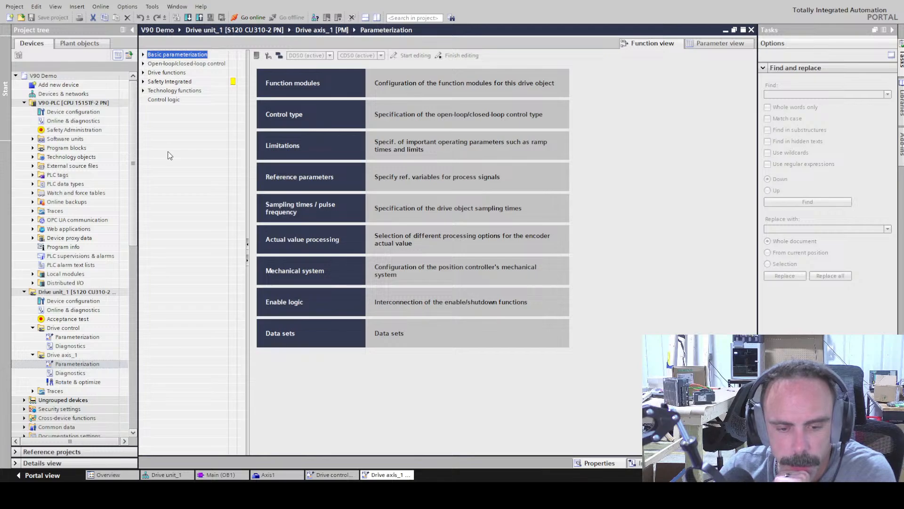
left_click(144, 56)
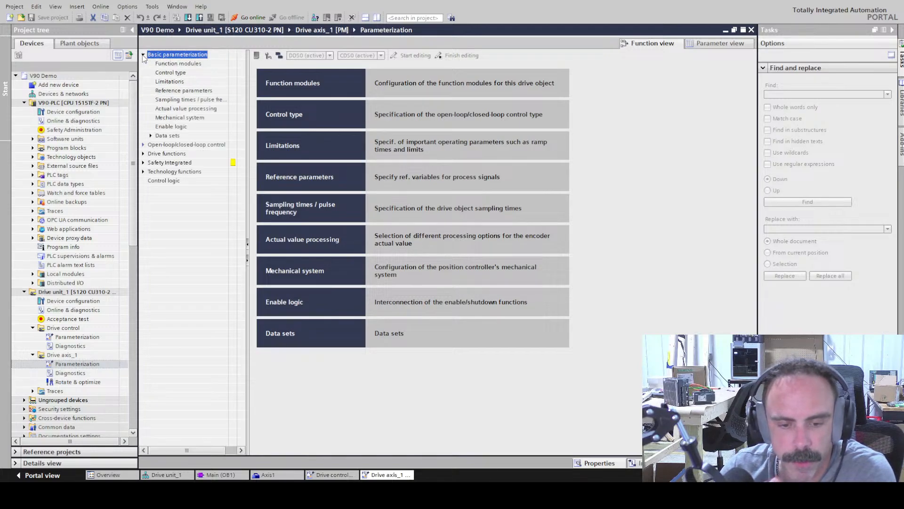
Deactivate the Basic positioner function module of Drive axis_1 and activate it again
left_click(174, 63)
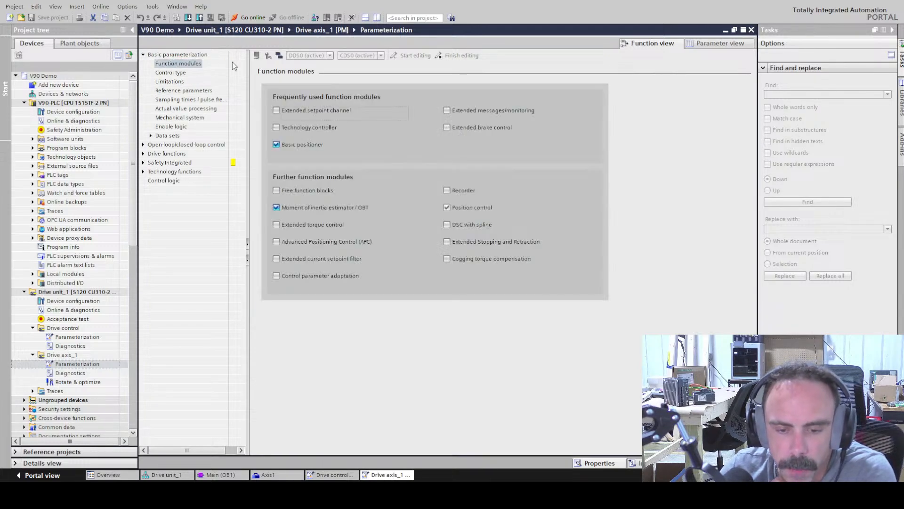
left_click(276, 145)
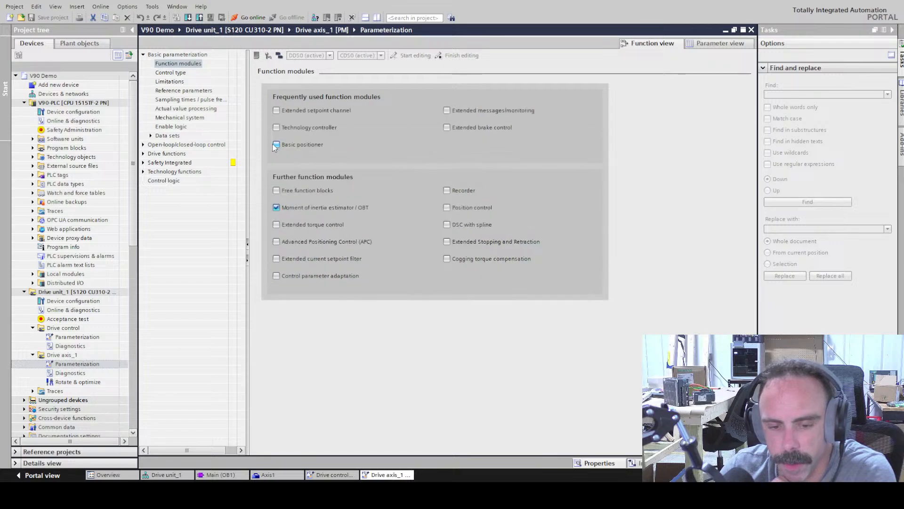
left_click(276, 145)
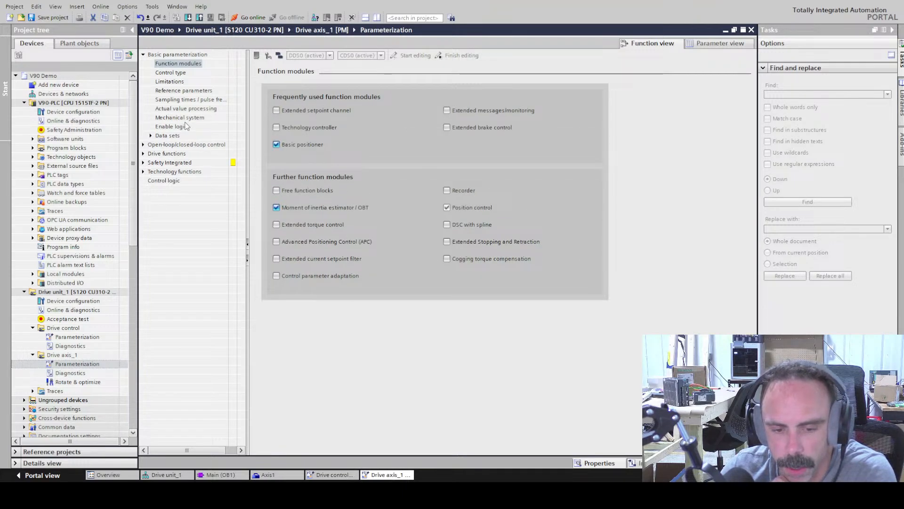
Examine the encoder, gear ratio and modulo settings of Drive axis_1's mechanical system
left_click(178, 118)
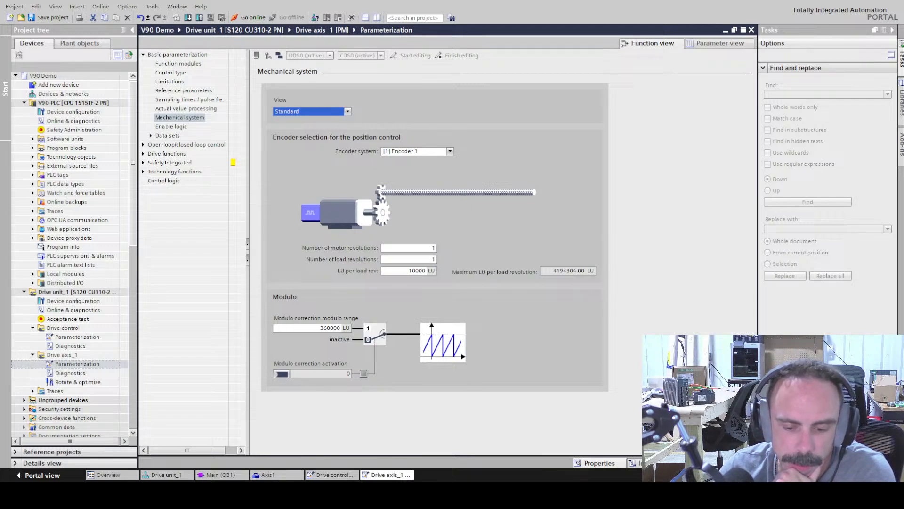
left_click(296, 476)
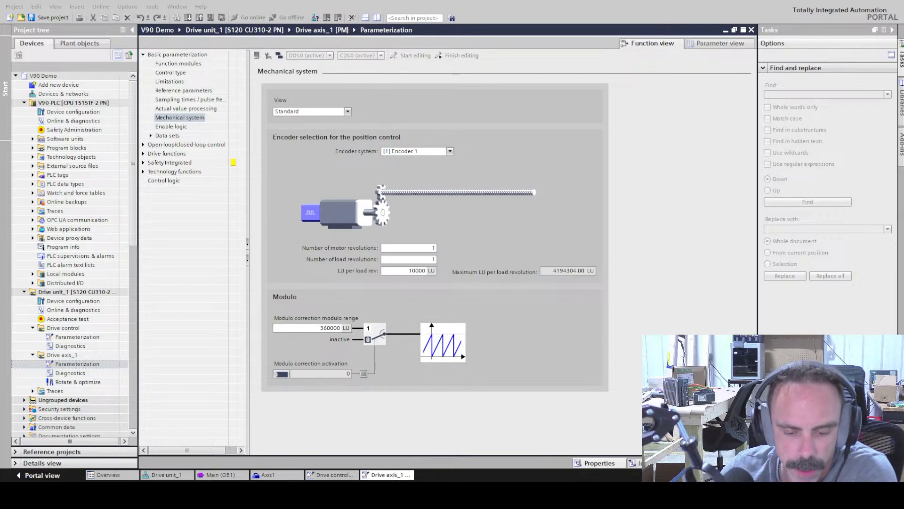
left_click(395, 320)
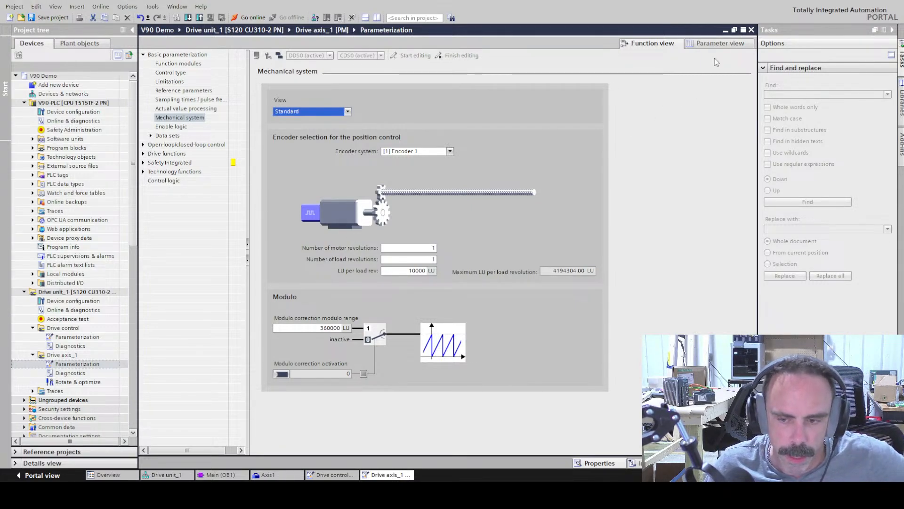
Review the actual position value processing and the basic positioner diagnostics under Drive axis_1's technology functions
left_click(143, 154)
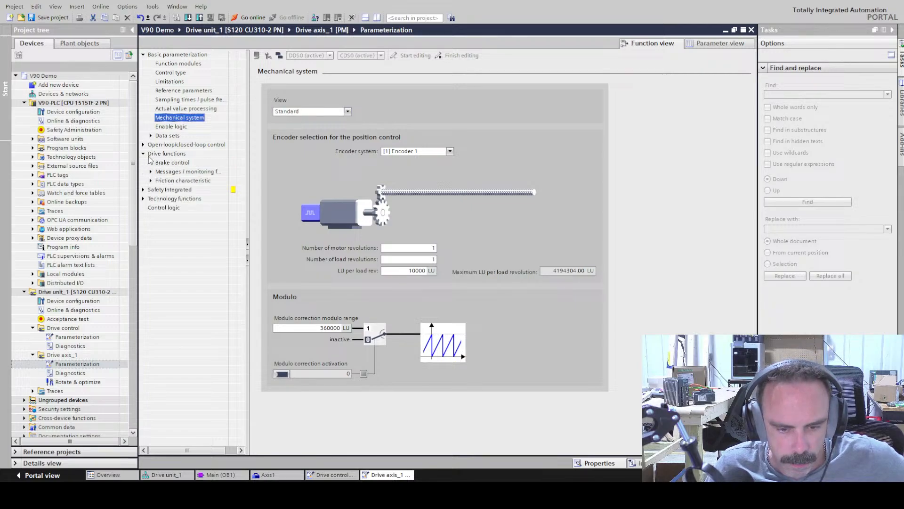
left_click(143, 199)
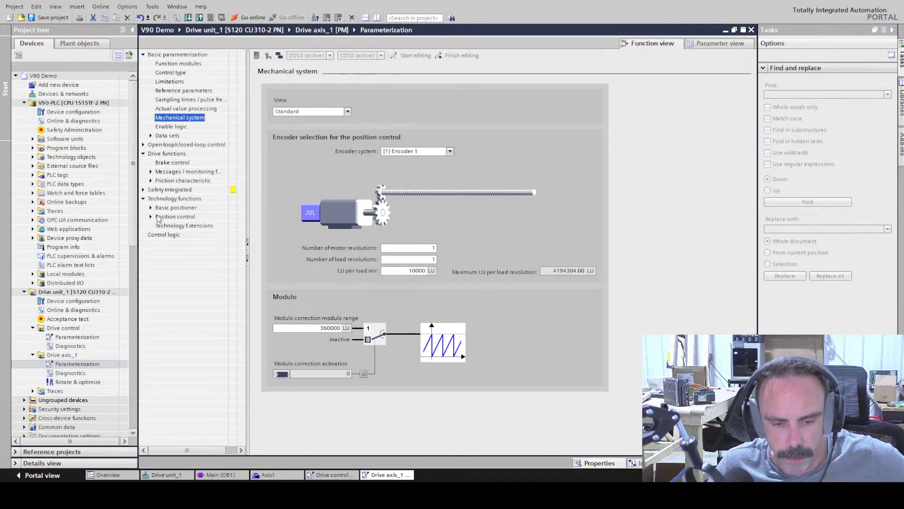
left_click(151, 217)
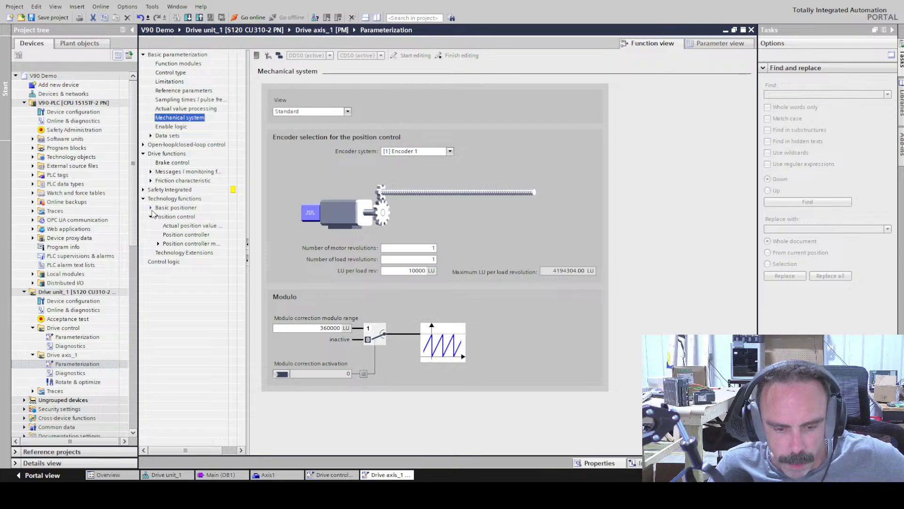
left_click(184, 225)
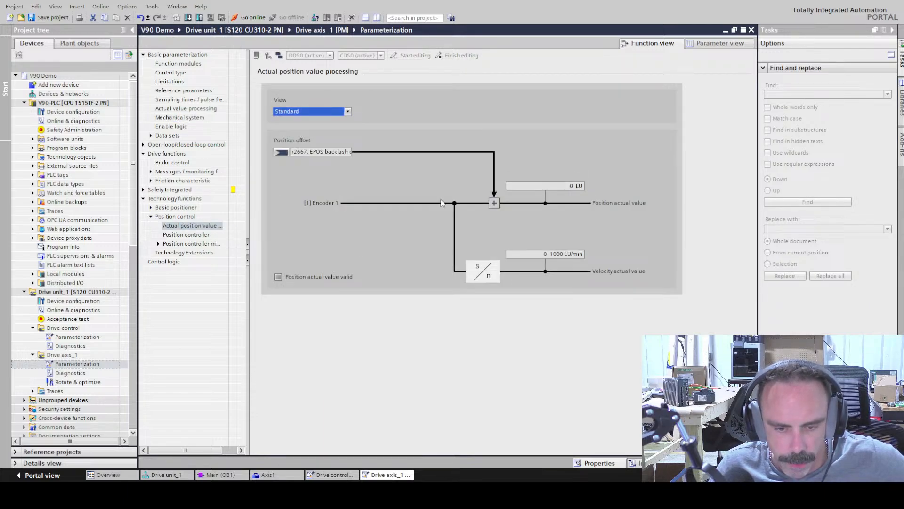
left_click(151, 207)
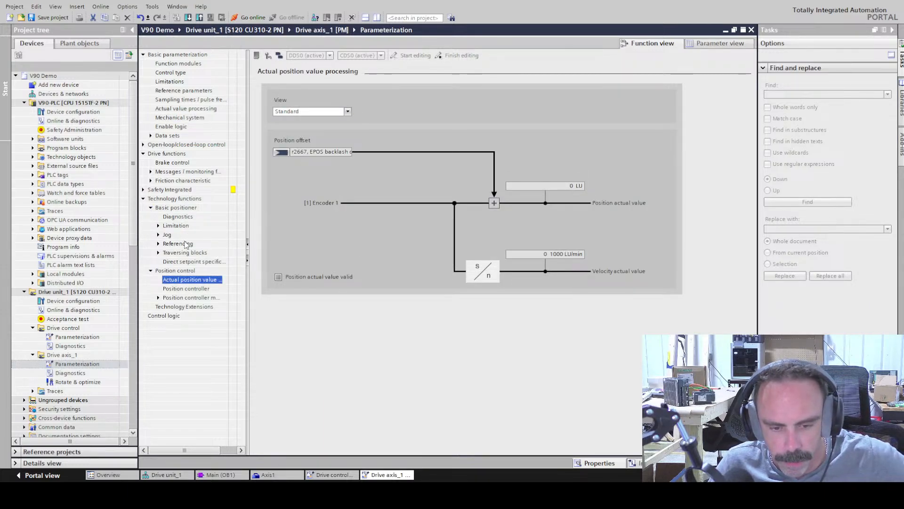
left_click(176, 217)
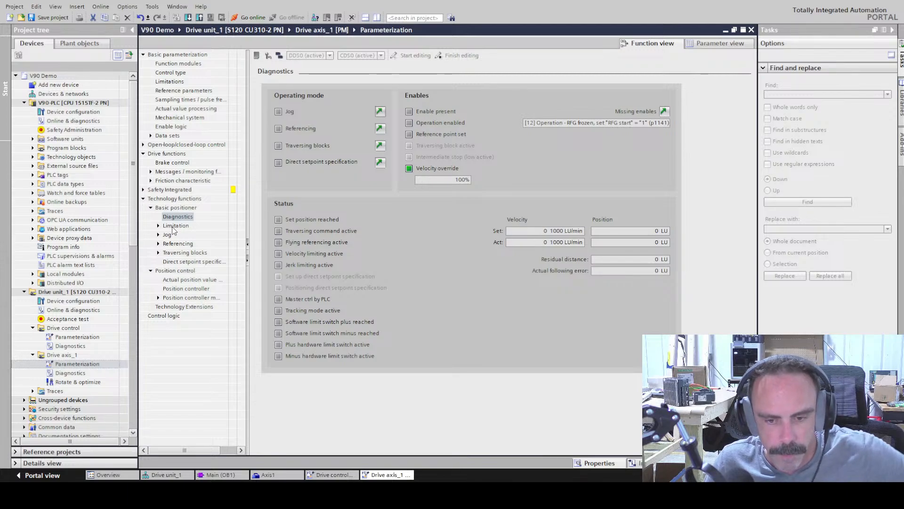
Examine the basic positioner's traversing range limitation and traversing profile limitation
left_click(175, 227)
left_click(158, 226)
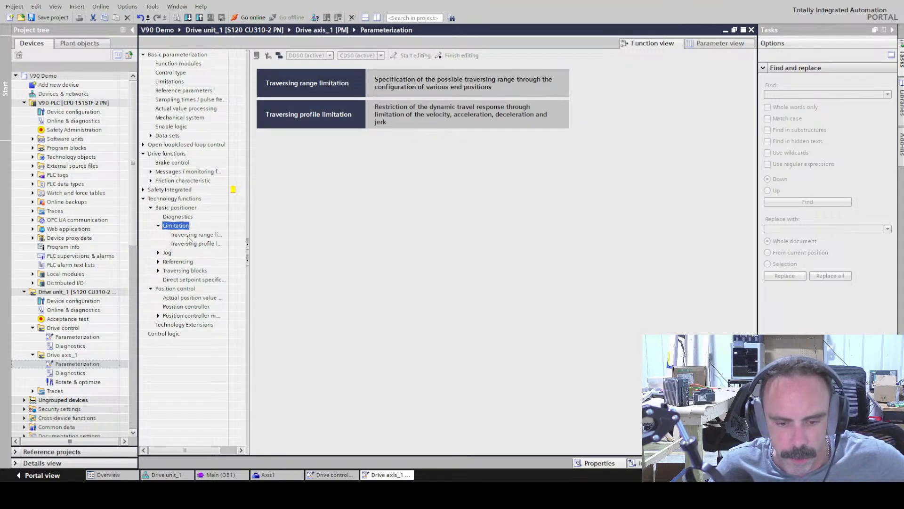
left_click(188, 236)
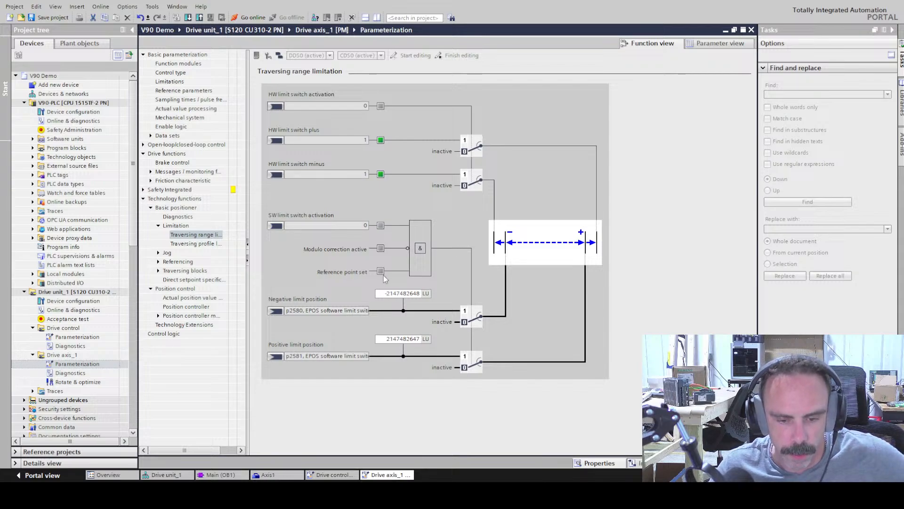
left_click(196, 244)
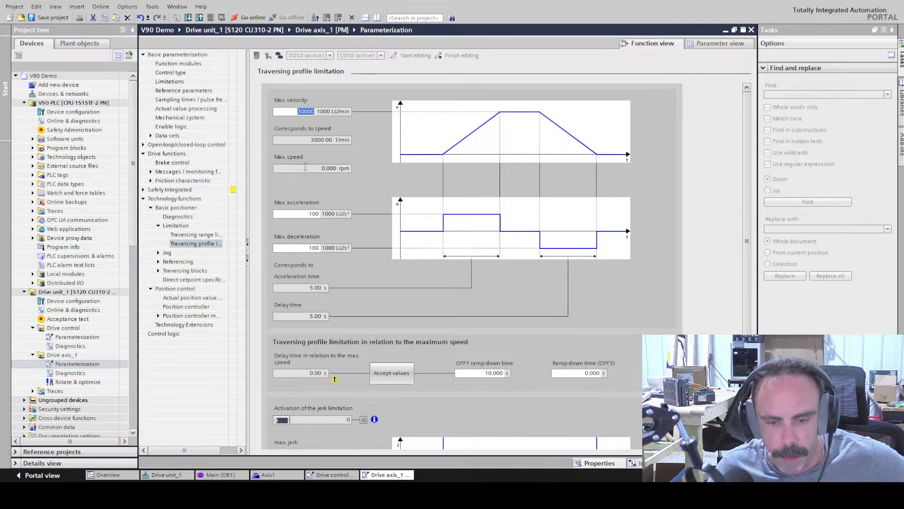
scroll(356, 239, "down", 3)
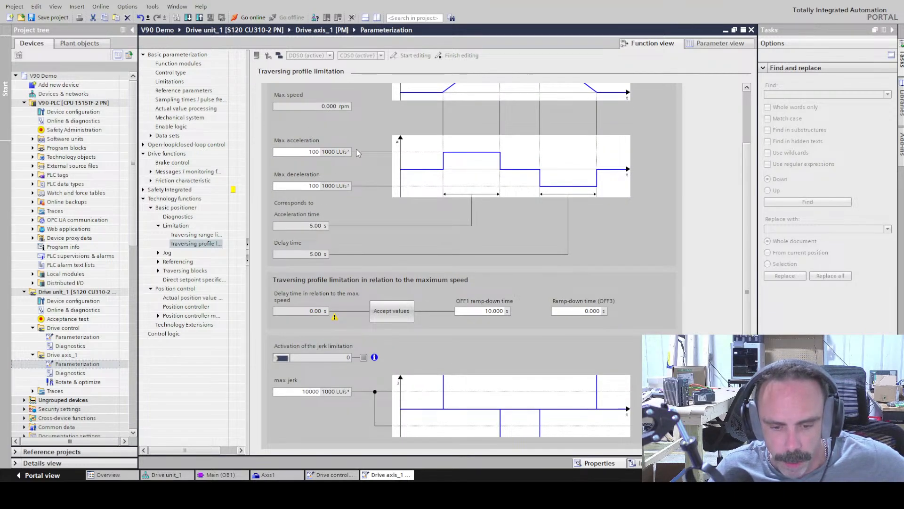
scroll(408, 244, "up", 3)
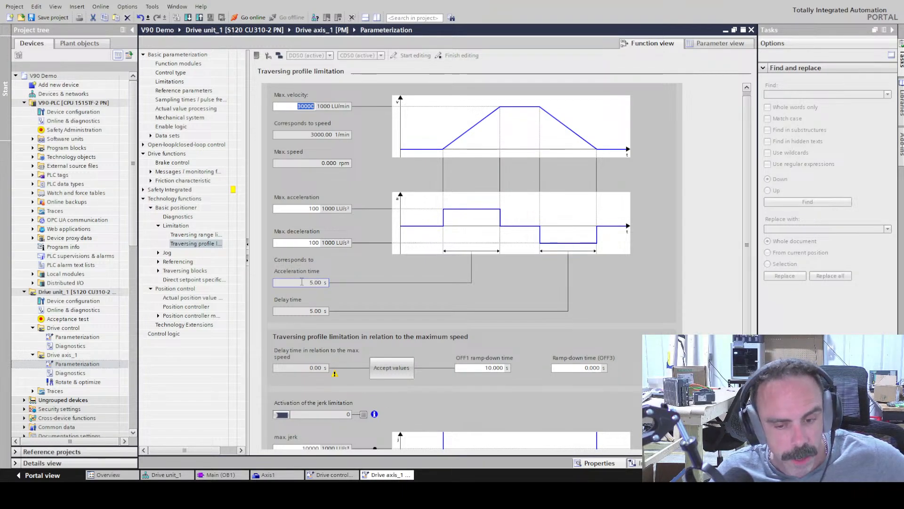
Try a maximum deceleration of 200 (1000 LU/s²) in the traversing profile limitation and set it back to 100
left_click_drag(304, 243, 398, 254)
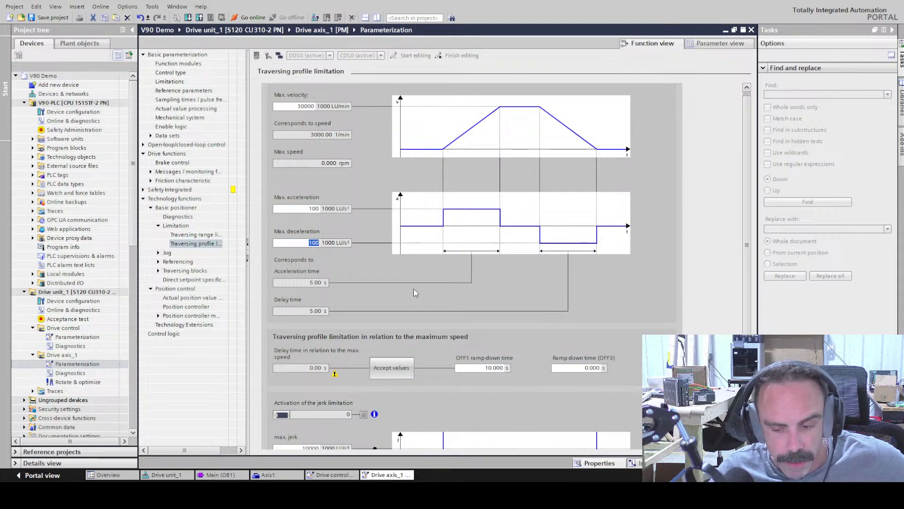
type("200")
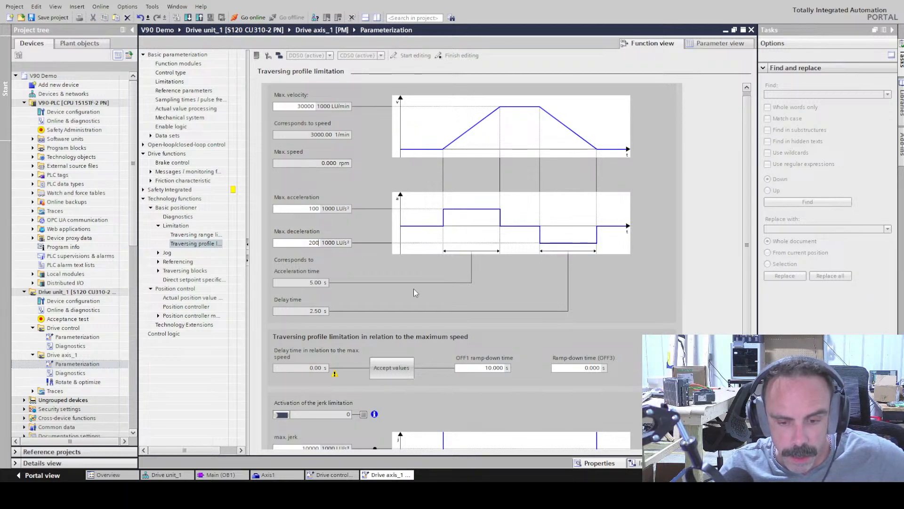
left_click(313, 282)
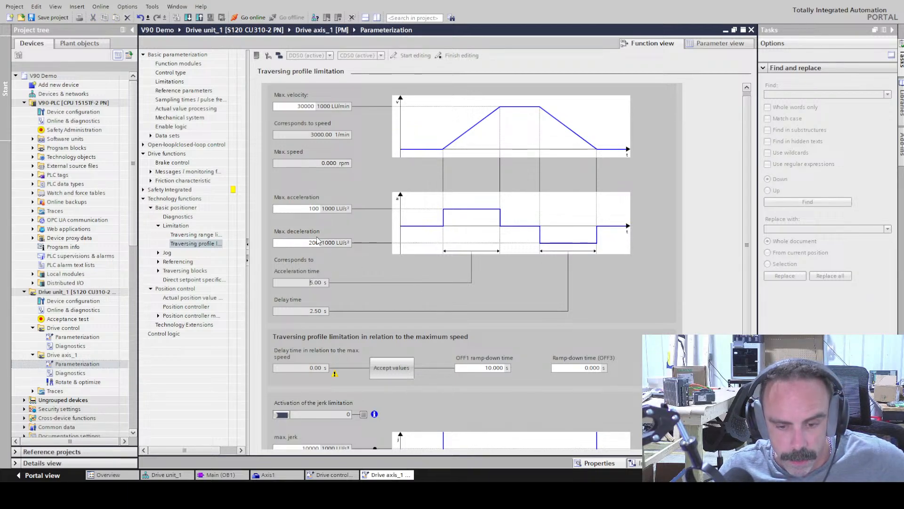
left_click_drag(301, 244, 350, 239)
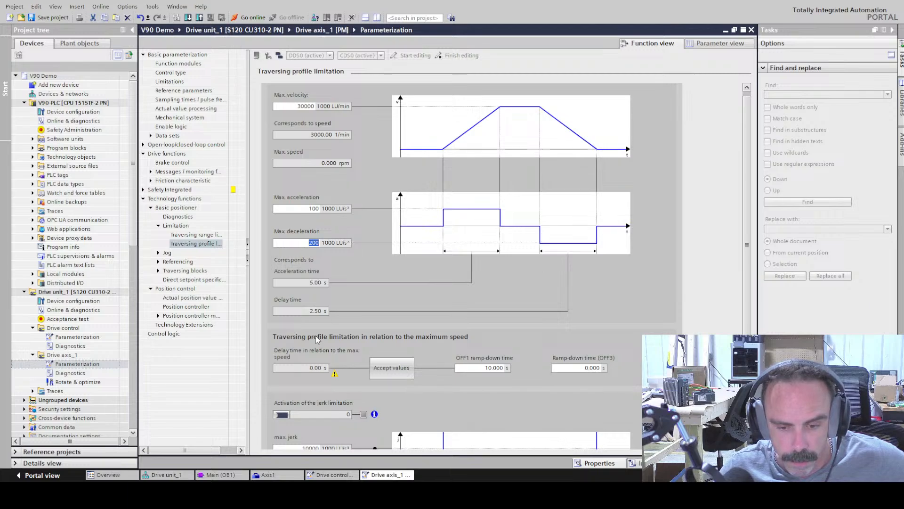
left_click(303, 314)
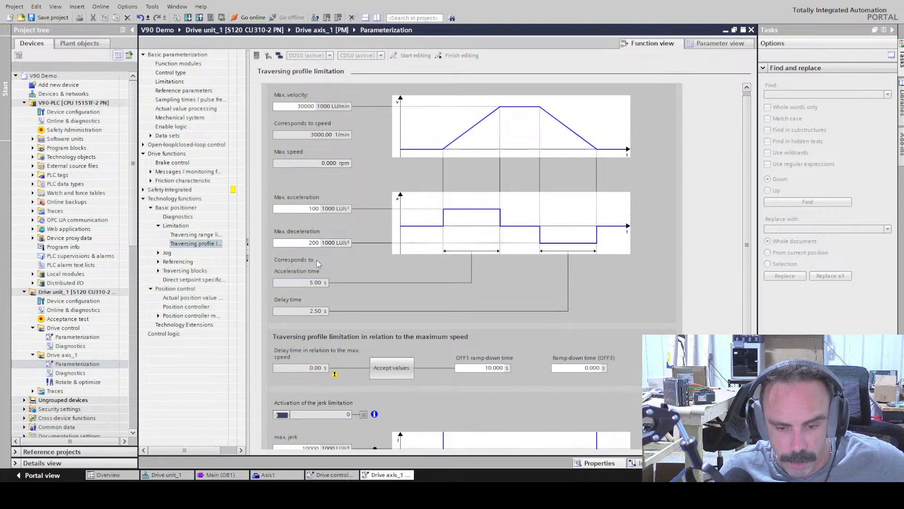
left_click_drag(303, 242, 367, 244)
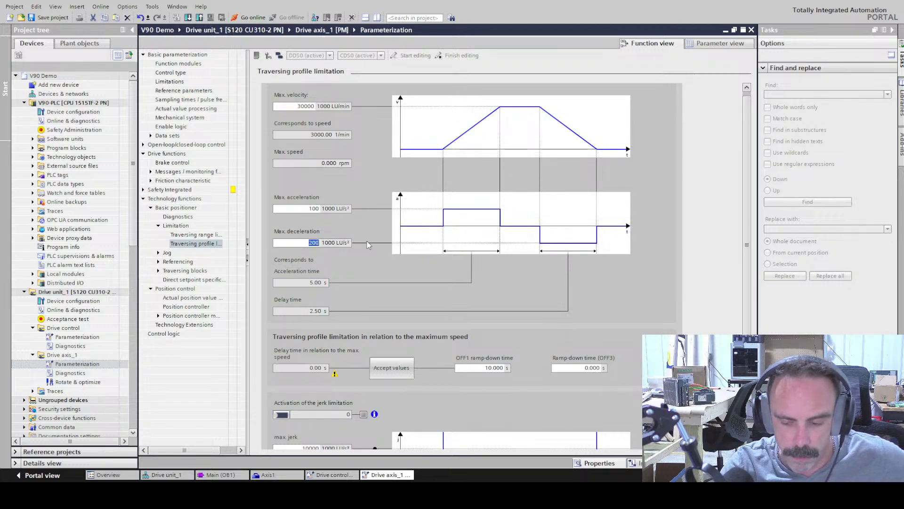
type("100")
key("Return")
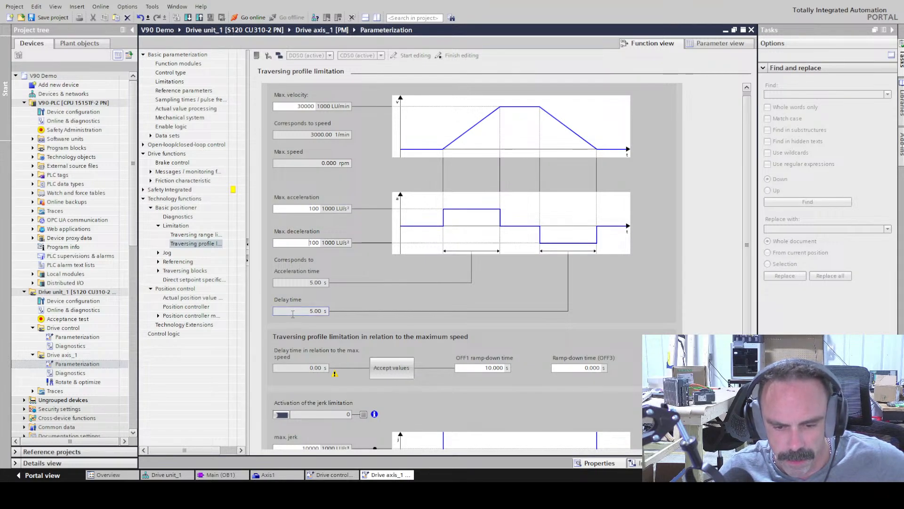
Set the maximum acceleration to 500 (1000 LU/s²) in the traversing profile limitation and review the corresponding acceleration time and jerk settings
left_click(300, 209)
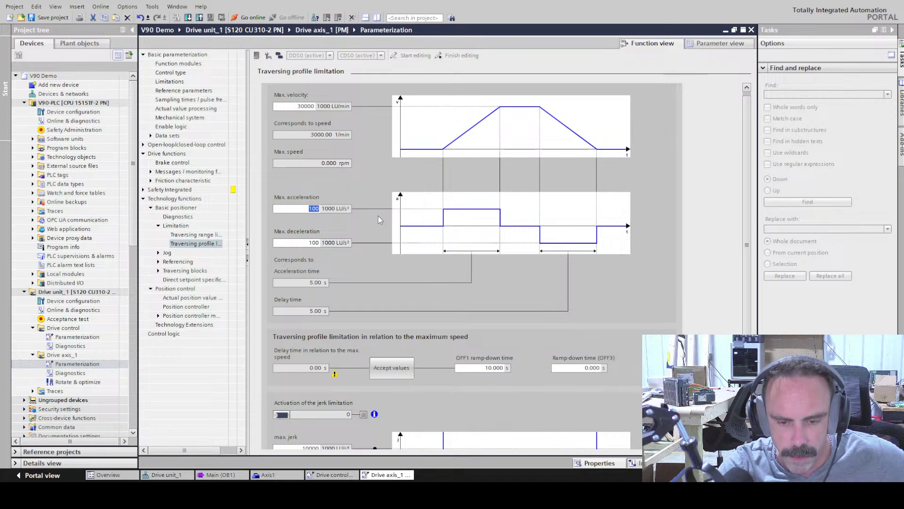
type("500")
key("Return")
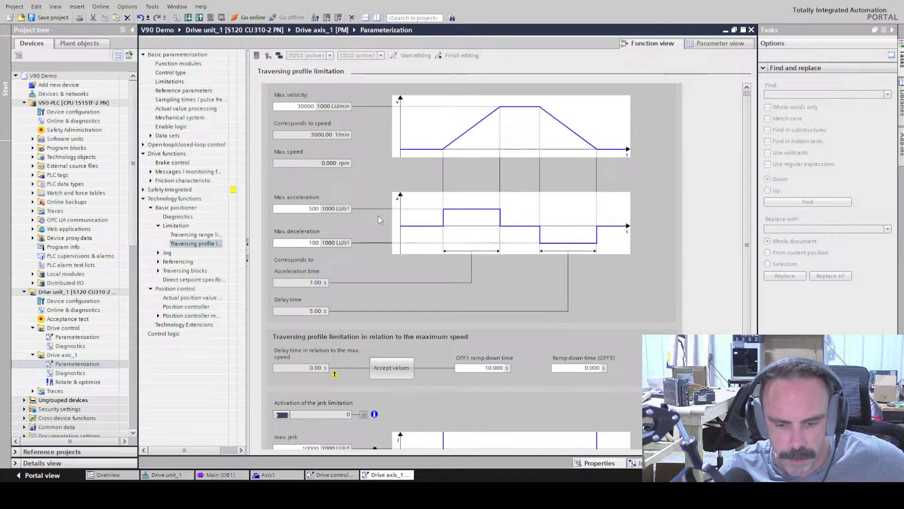
left_click(305, 283)
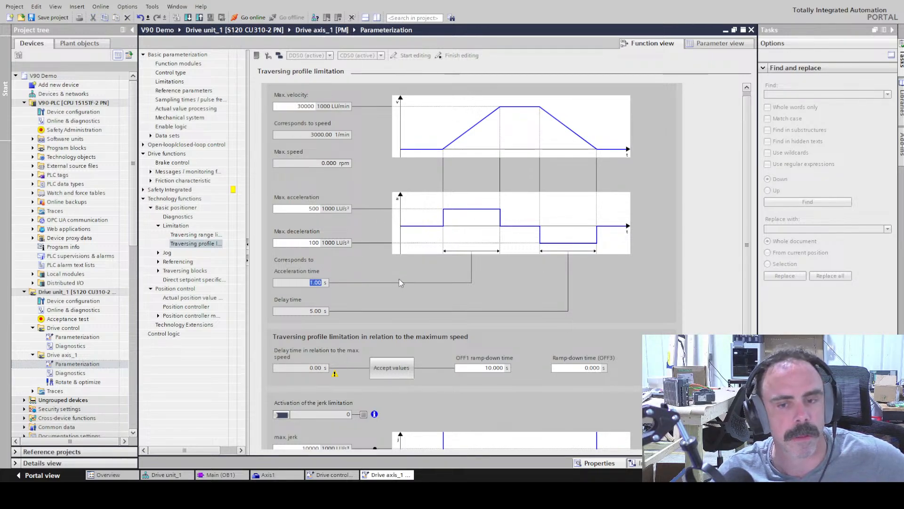
scroll(399, 282, "down", 3)
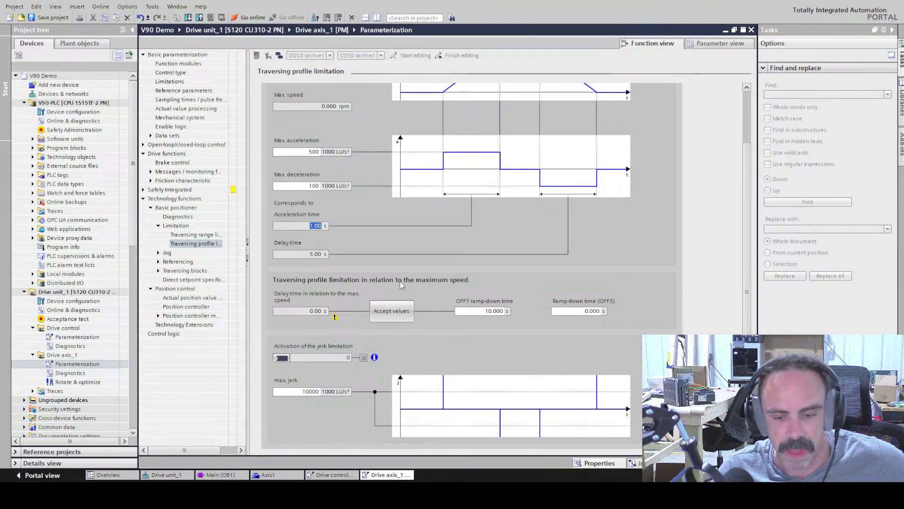
scroll(401, 285, "up", 4)
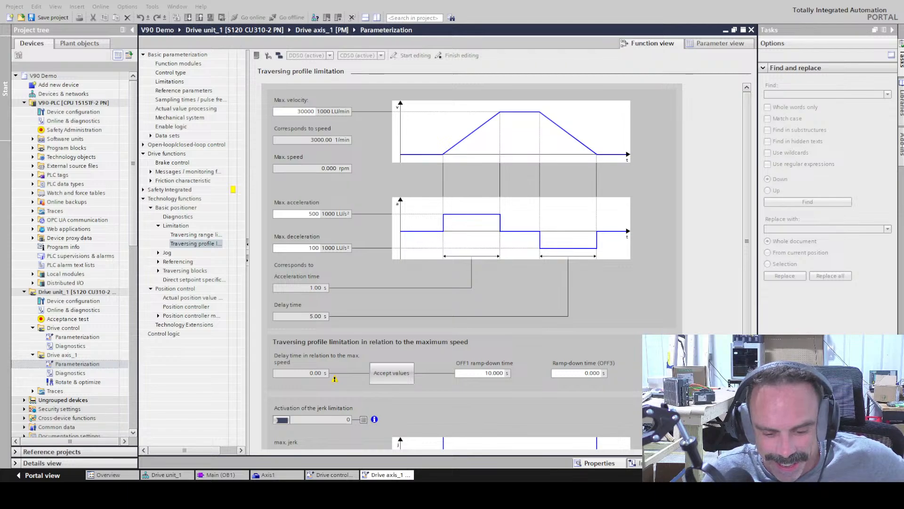
Examine the acceleration time and jerk limitation of the traversing profile, and the basic positioner's direct setpoint specification (MDI)
left_click(316, 288)
scroll(490, 310, "down", 3)
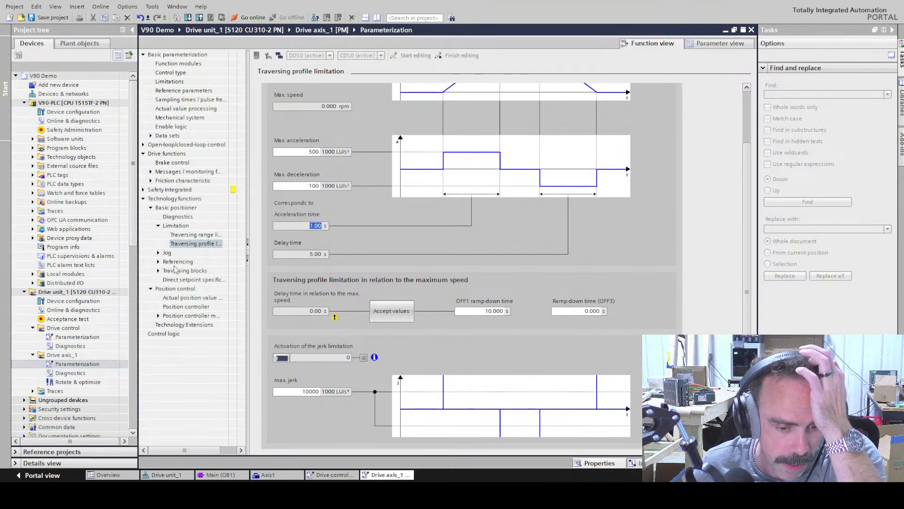
left_click(183, 281)
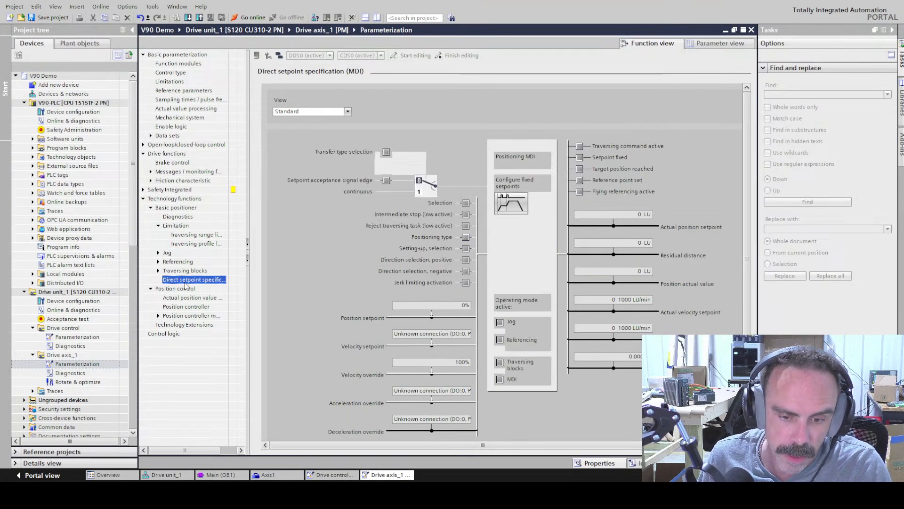
scroll(502, 322, "down", 1)
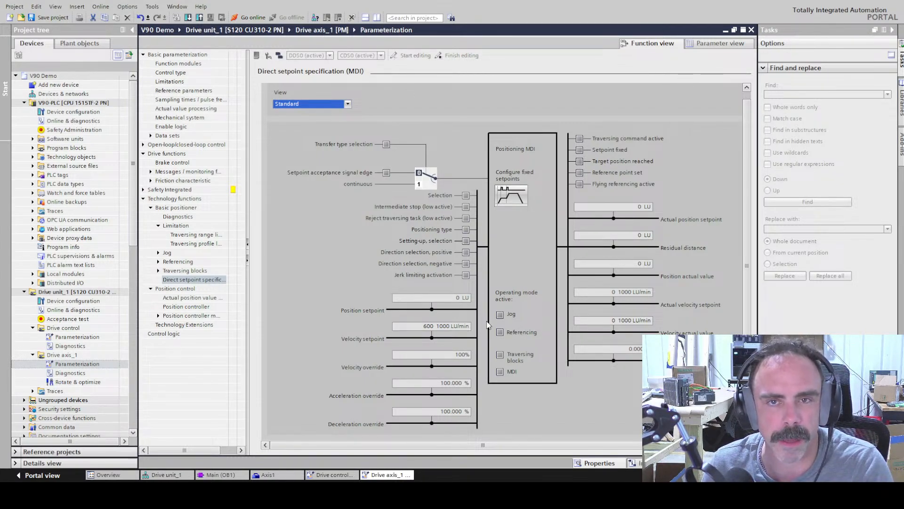
Collapse the V90-PLC and Drive unit_1 branches in the project tree and select each device, ending on Drive unit_1
left_click(24, 103)
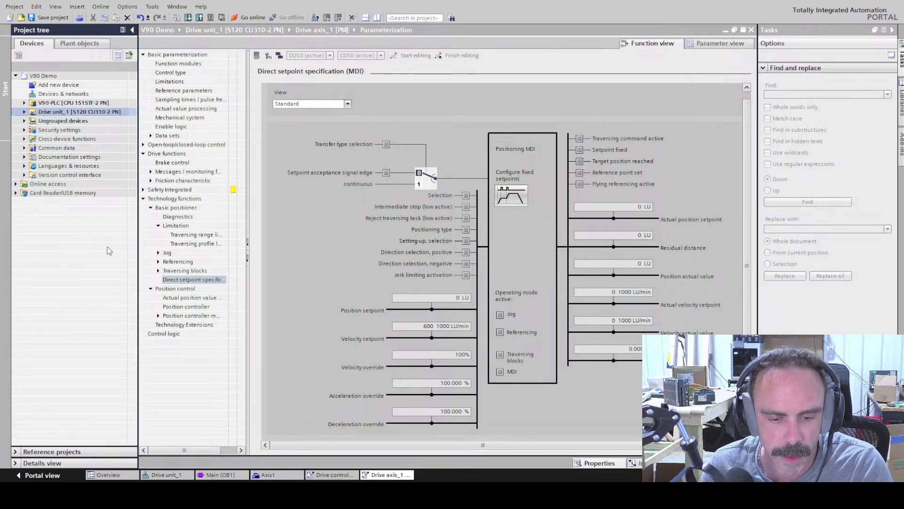
left_click(71, 103)
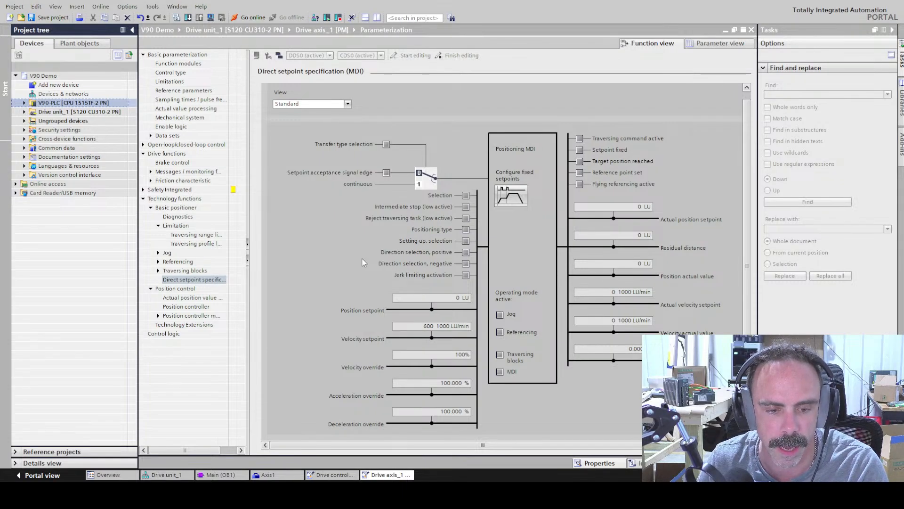
left_click(84, 112)
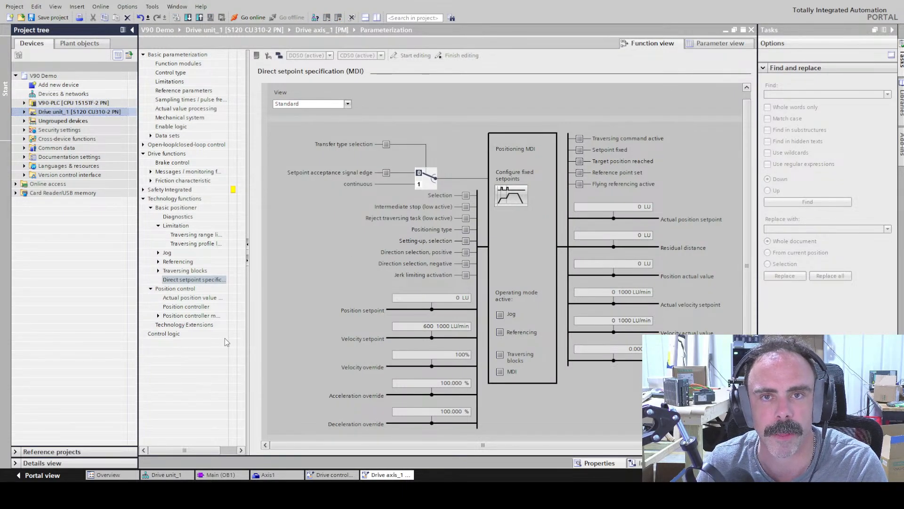